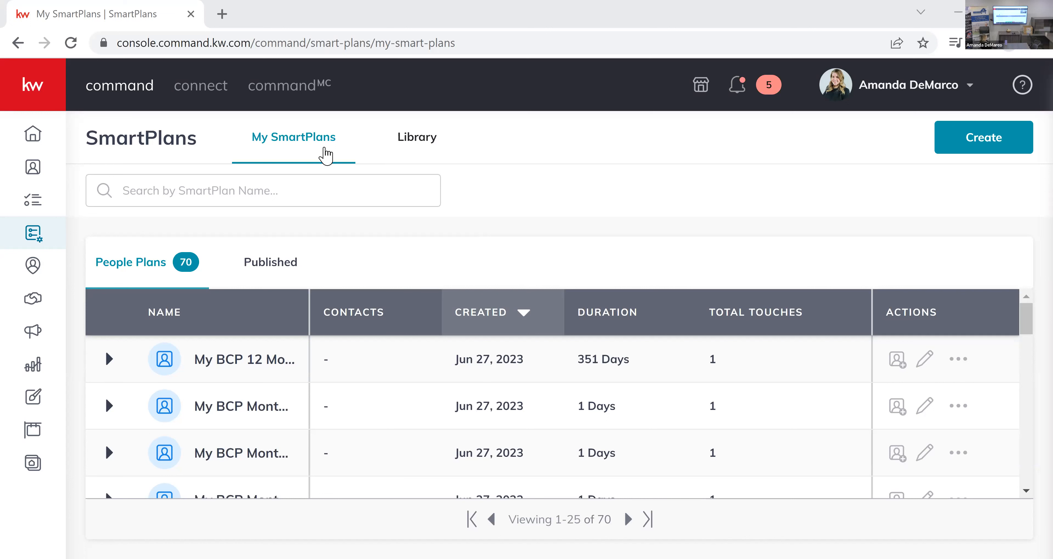
Search the SmartPlans library by SmartPlan name for "bcp".
left_click(447, 146)
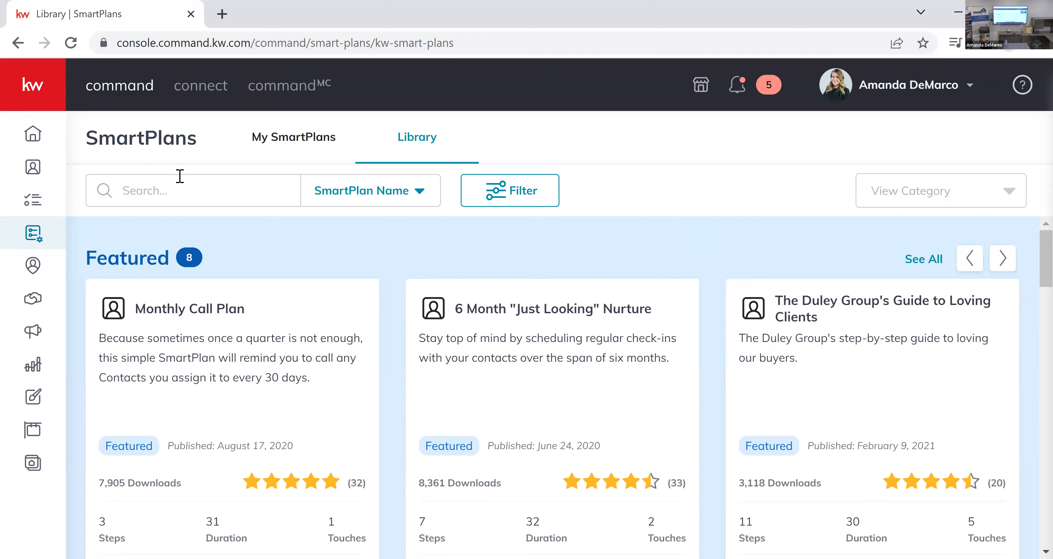
left_click(416, 195)
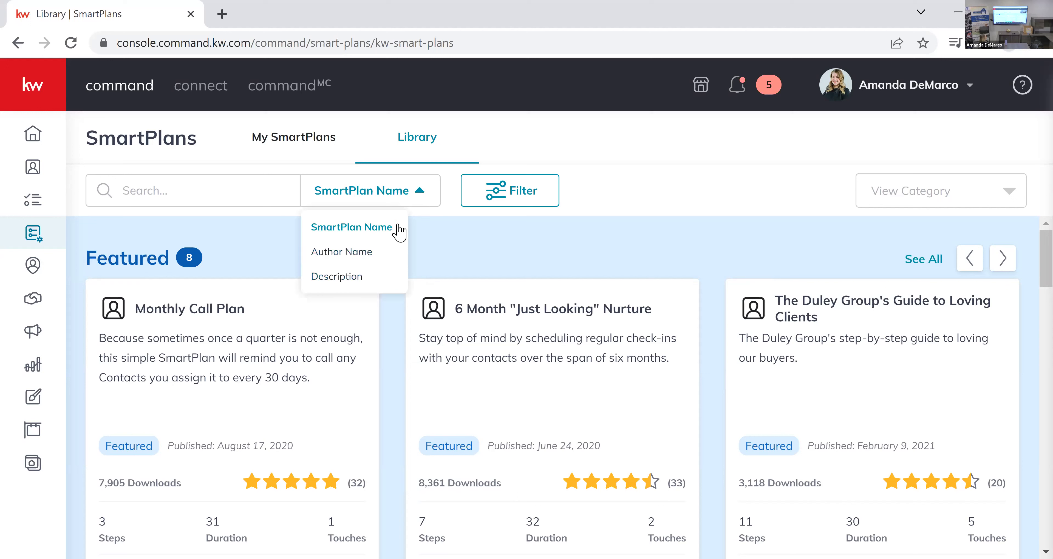
left_click(289, 200)
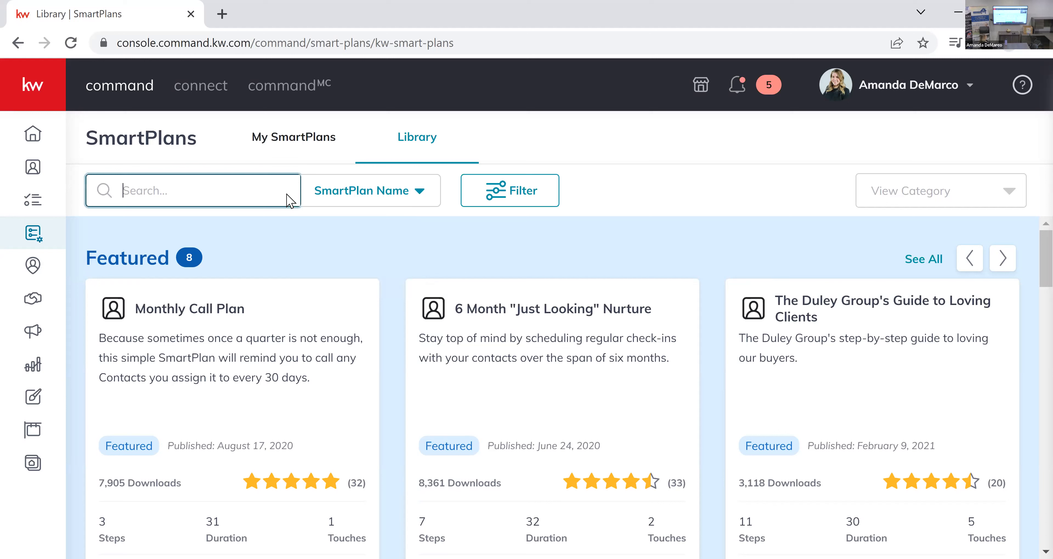
type("bcp")
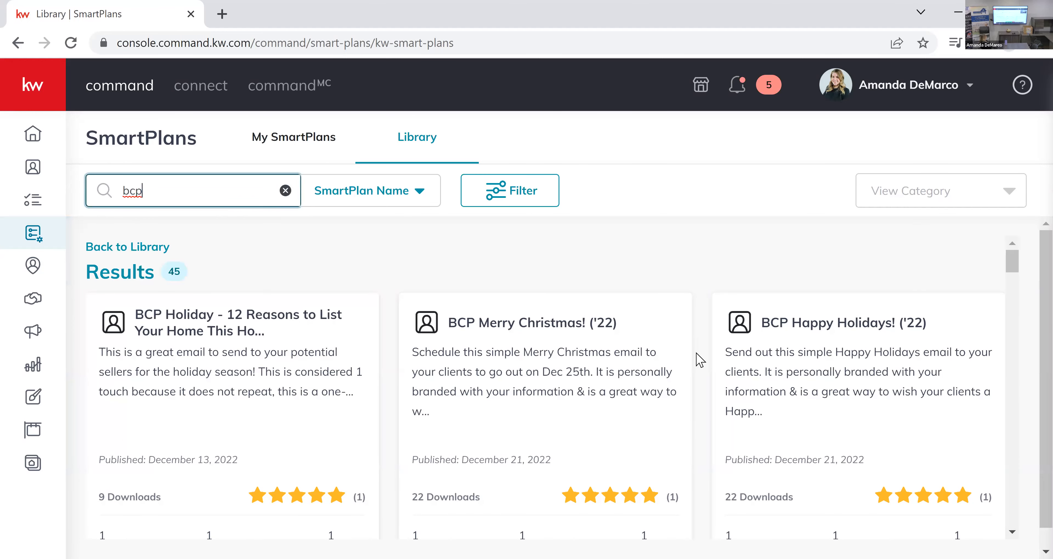
Look through the bcp results, including the monthly Top of Mind/Tips plans and their descriptions, for the BCP 12 Month Touch/Top of Mind plan.
scroll(700, 359, "down", 2)
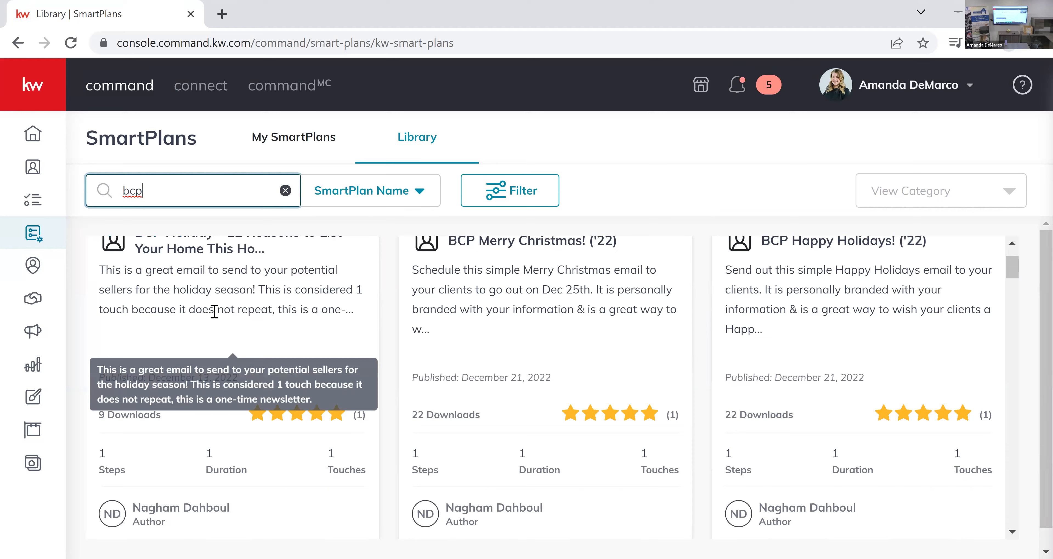
scroll(162, 310, "up", 1)
scroll(162, 310, "up", 1)
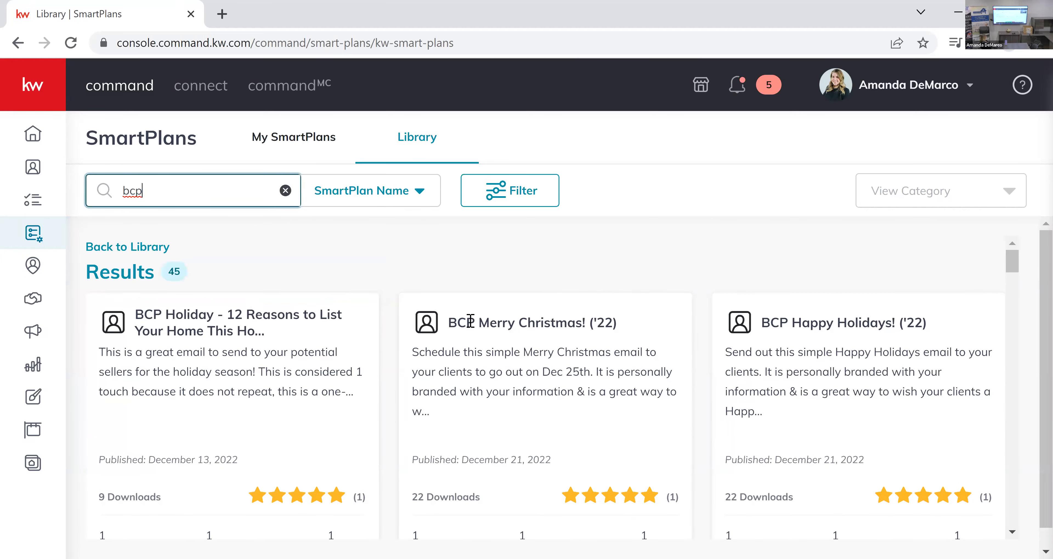
scroll(585, 322, "down", 4)
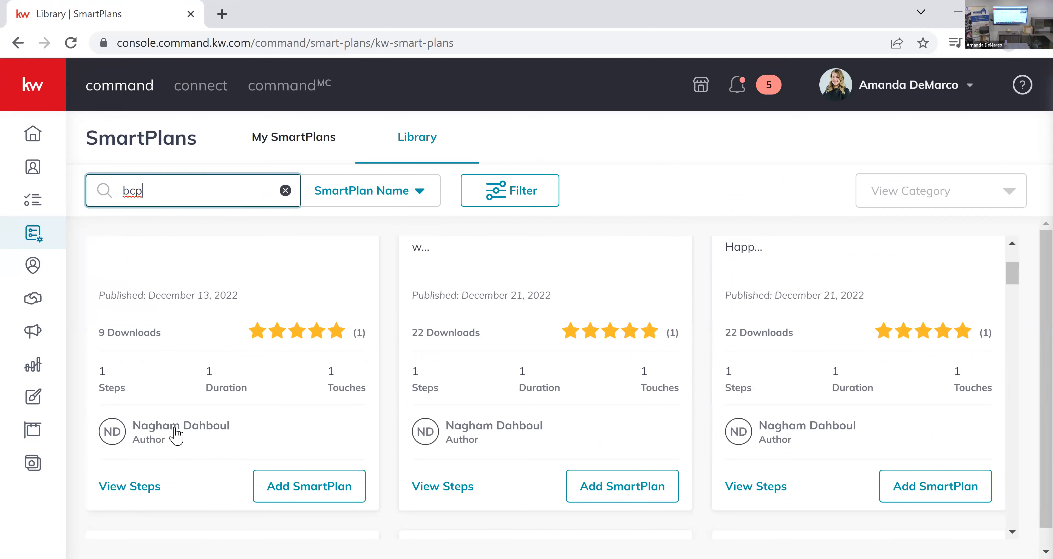
scroll(403, 439, "up", 4)
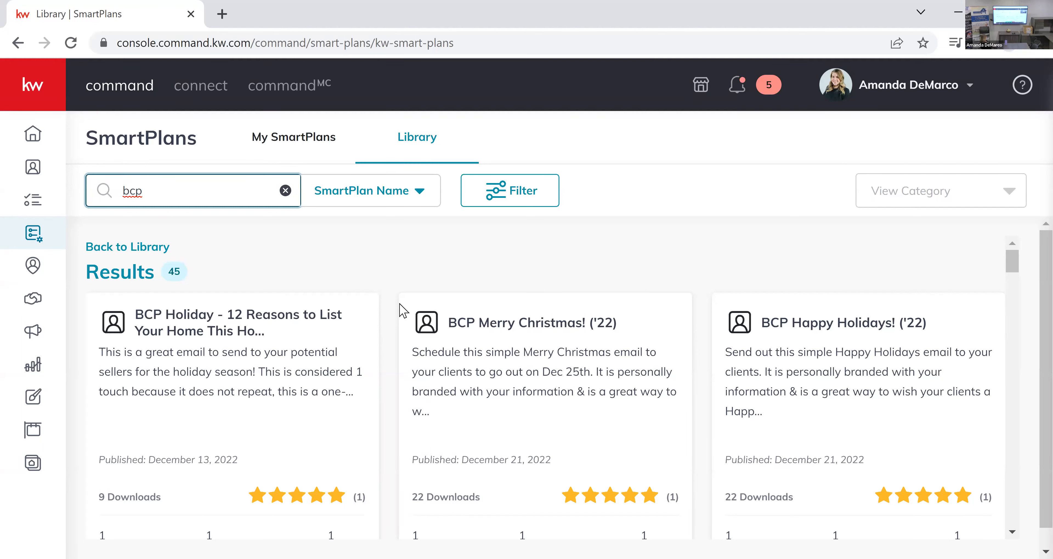
scroll(403, 312, "down", 5)
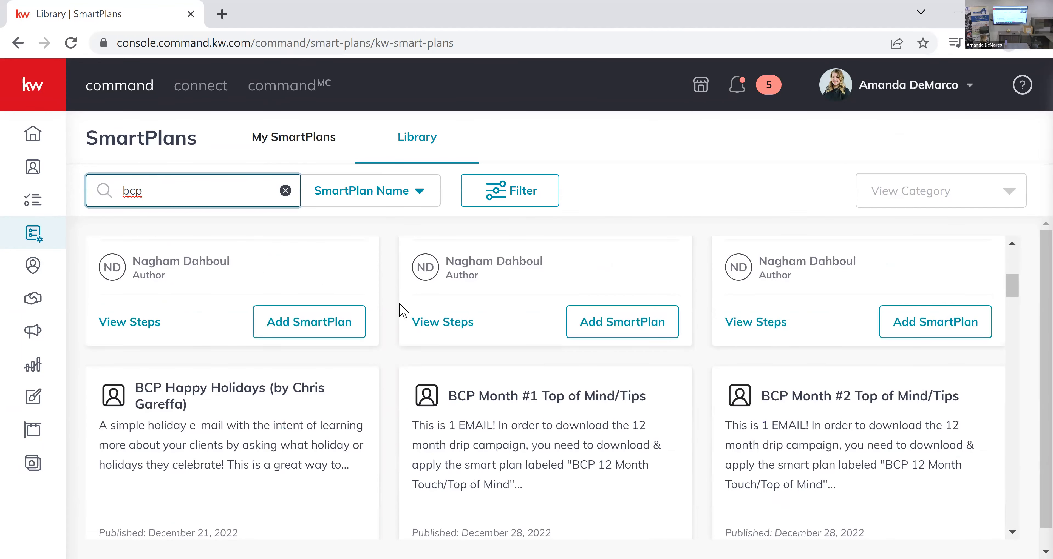
scroll(407, 317, "down", 2)
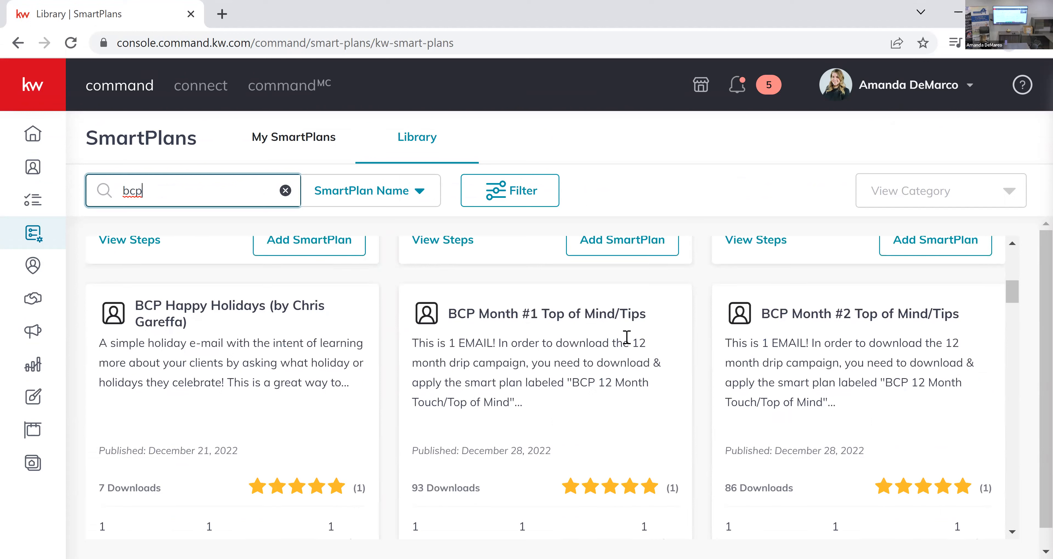
mouse_move(449, 332)
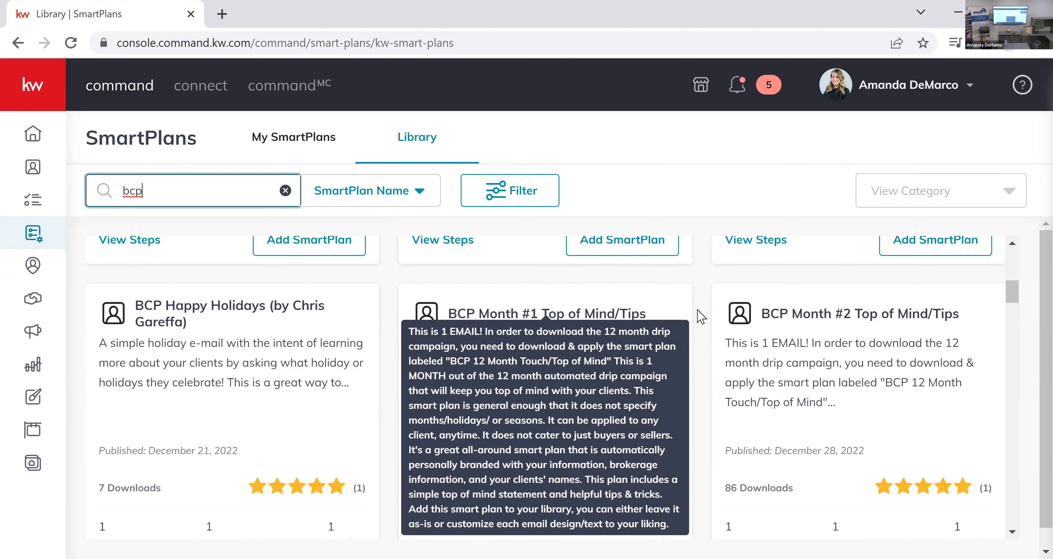
scroll(704, 310, "down", 3)
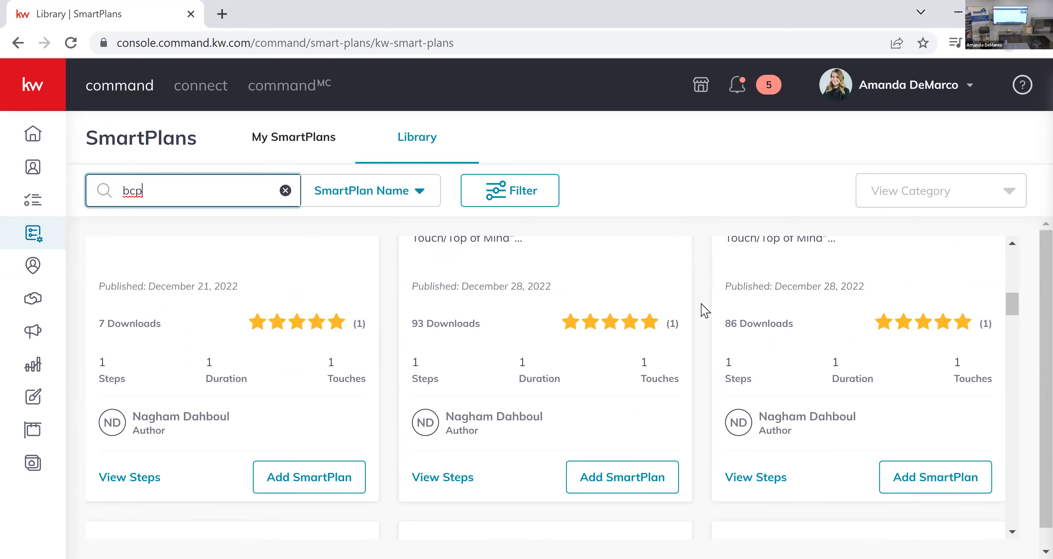
scroll(704, 311, "up", 3)
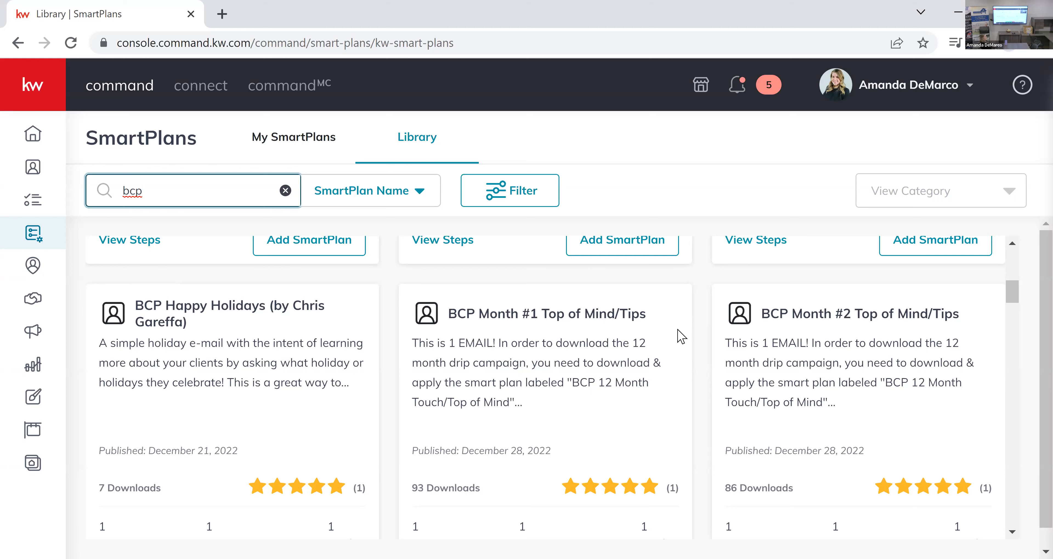
scroll(685, 330, "down", 2)
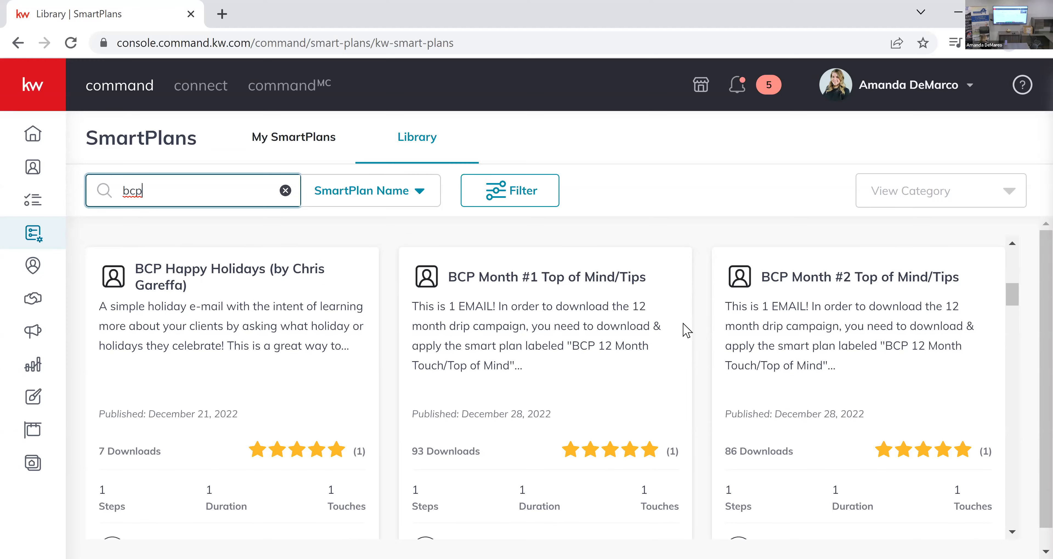
scroll(685, 330, "down", 6)
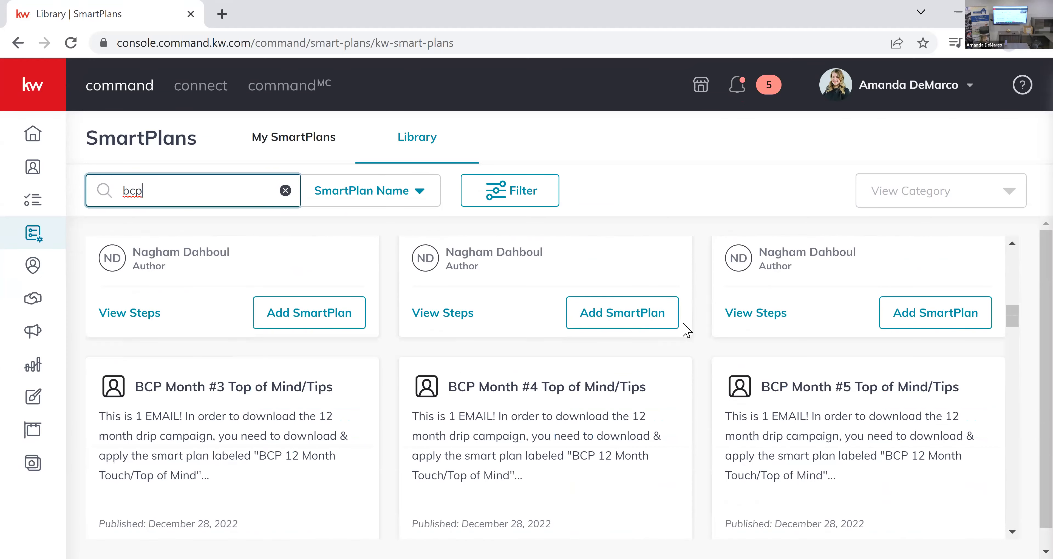
scroll(685, 331, "down", 15)
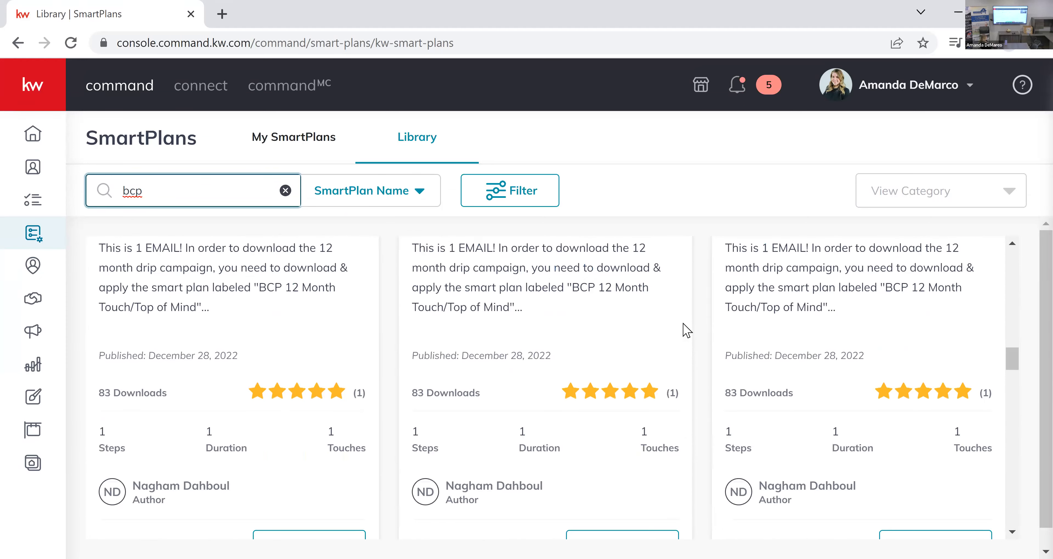
scroll(685, 330, "down", 8)
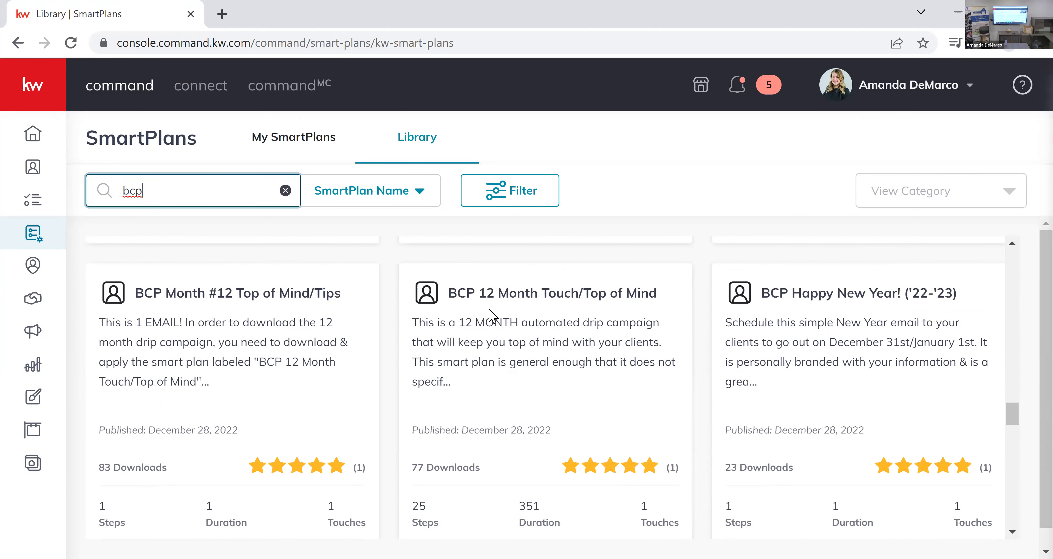
Add the BCP 12 Month Touch/Top of Mind SmartPlan from the library.
left_click_drag(481, 293, 648, 294)
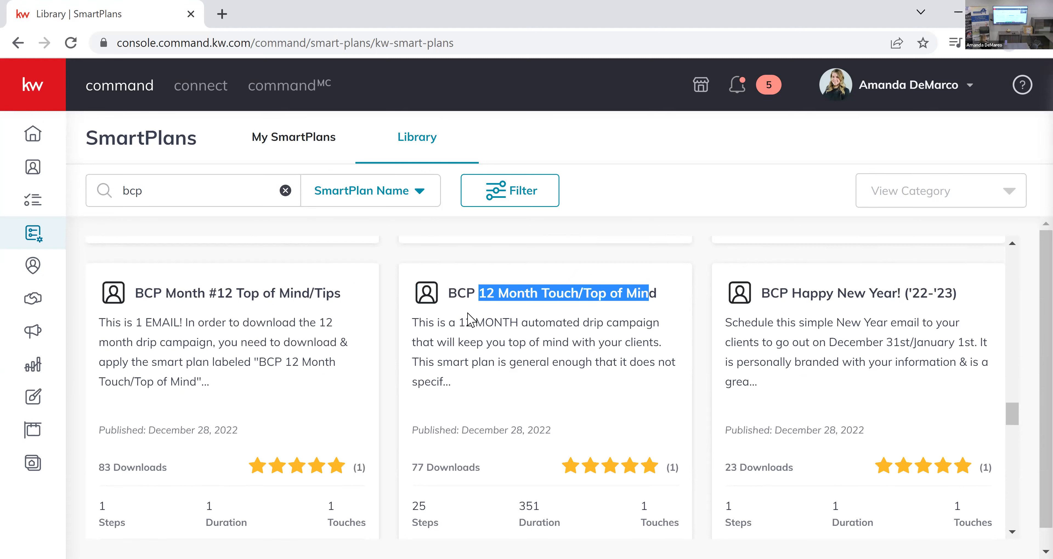
left_click_drag(467, 323, 664, 352)
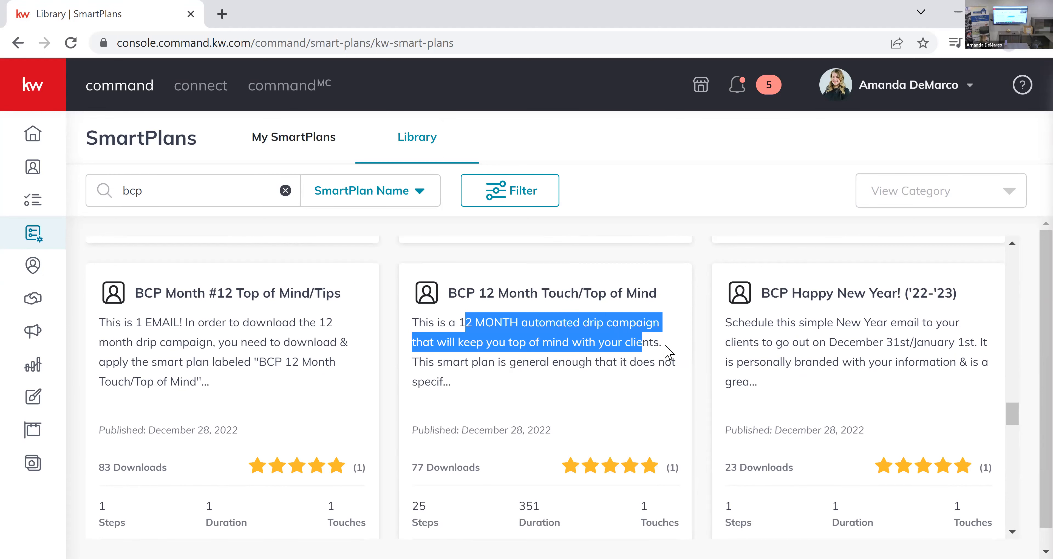
left_click(665, 353)
scroll(642, 318, "down", 4)
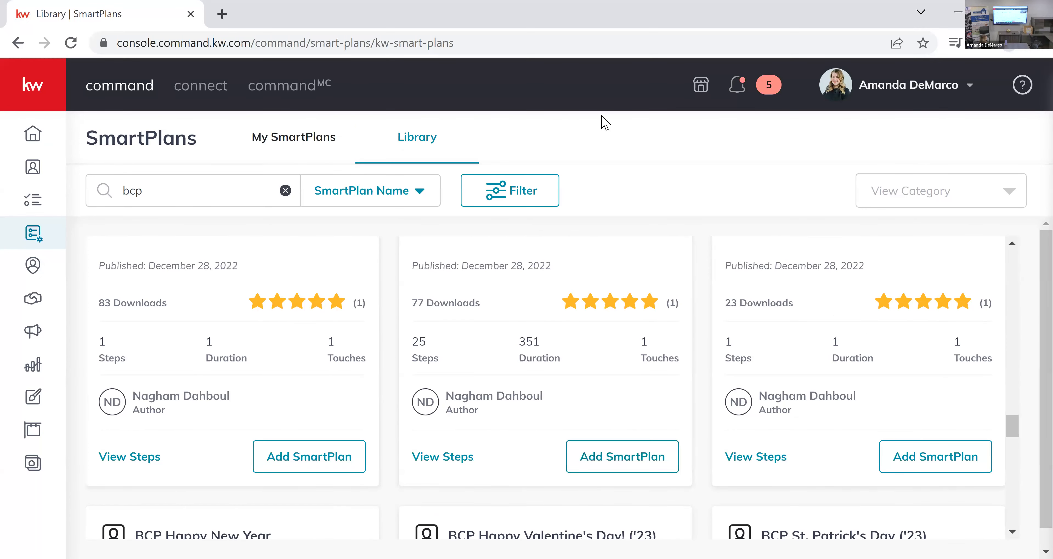
left_click(636, 462)
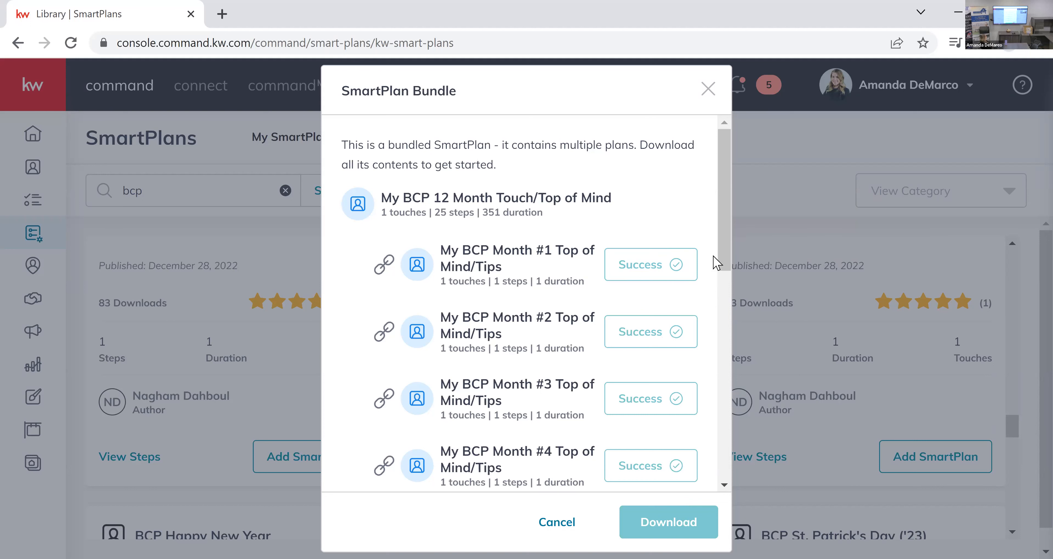
Check the download status of every monthly plan in the SmartPlan Bundle and close the bundle.
scroll(721, 266, "down", 3)
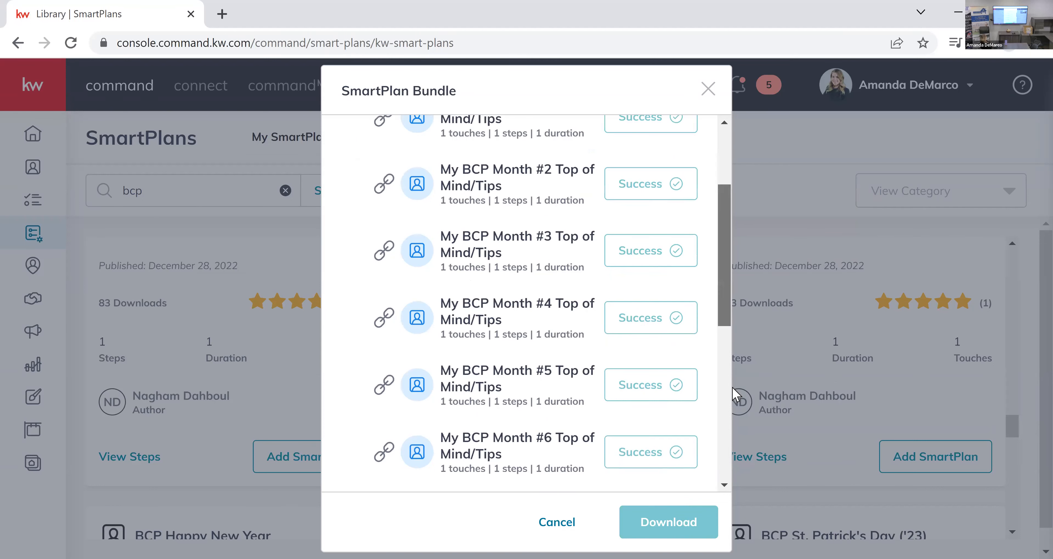
scroll(721, 449, "down", 8)
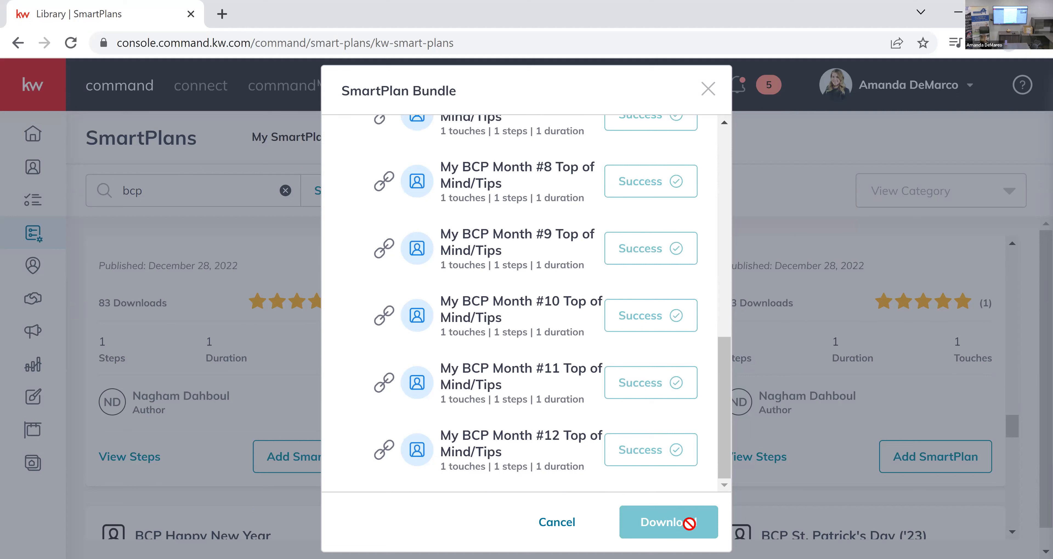
scroll(693, 254, "up", 10)
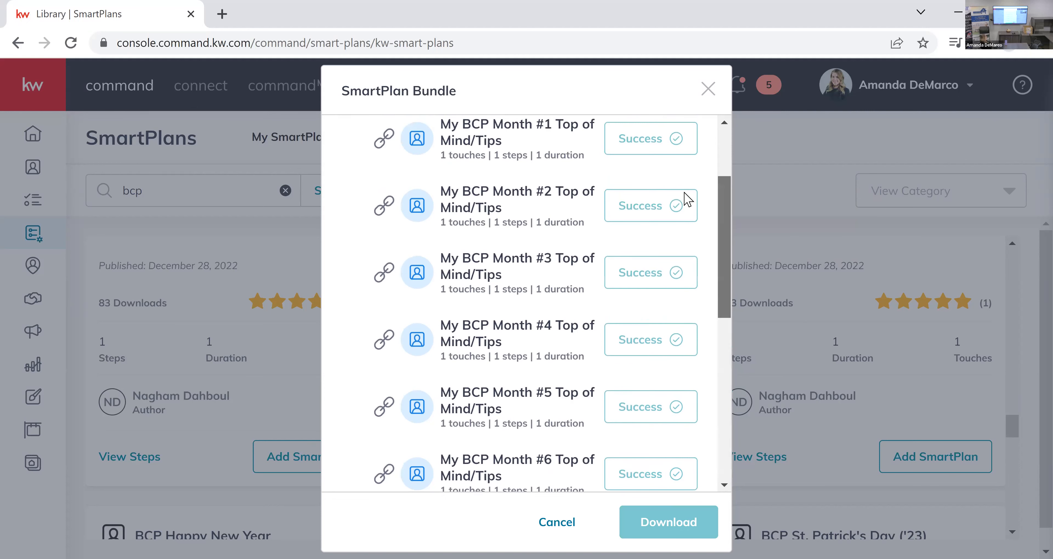
scroll(688, 201, "up", 3)
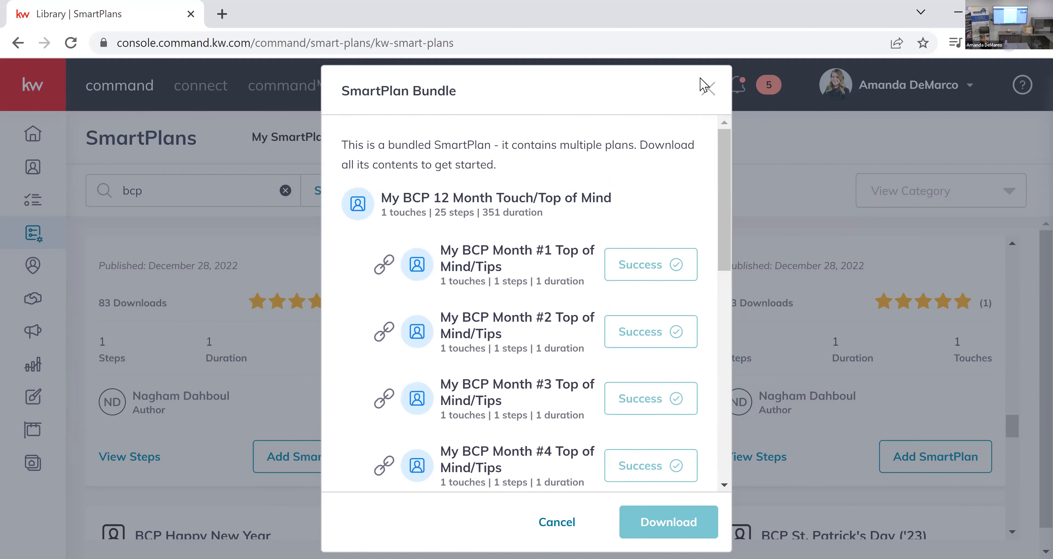
left_click(707, 97)
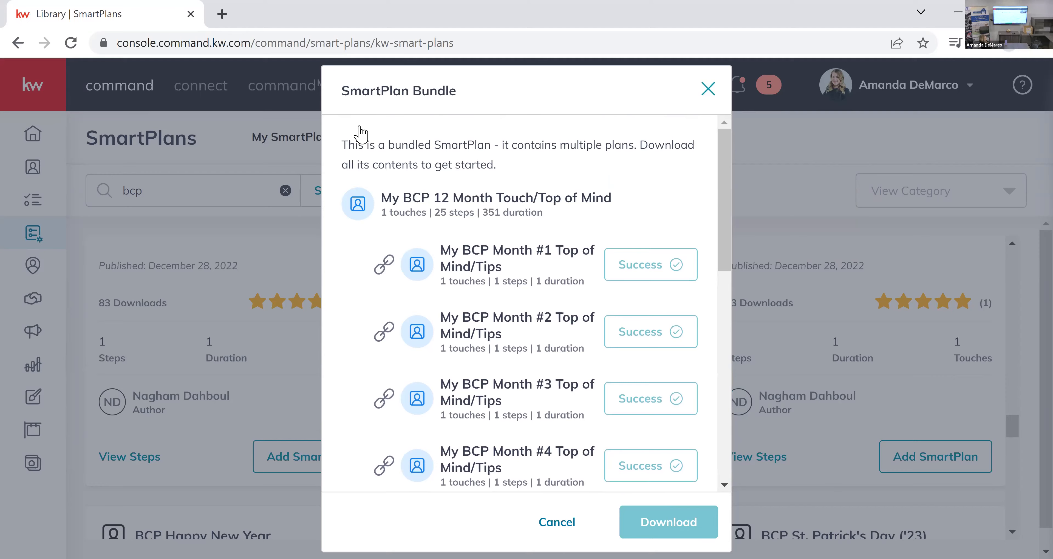
Dismiss the Twilio notice in My SmartPlans and open the My BCP 12 Month Touch/Top of Mind plan for editing.
left_click(354, 137)
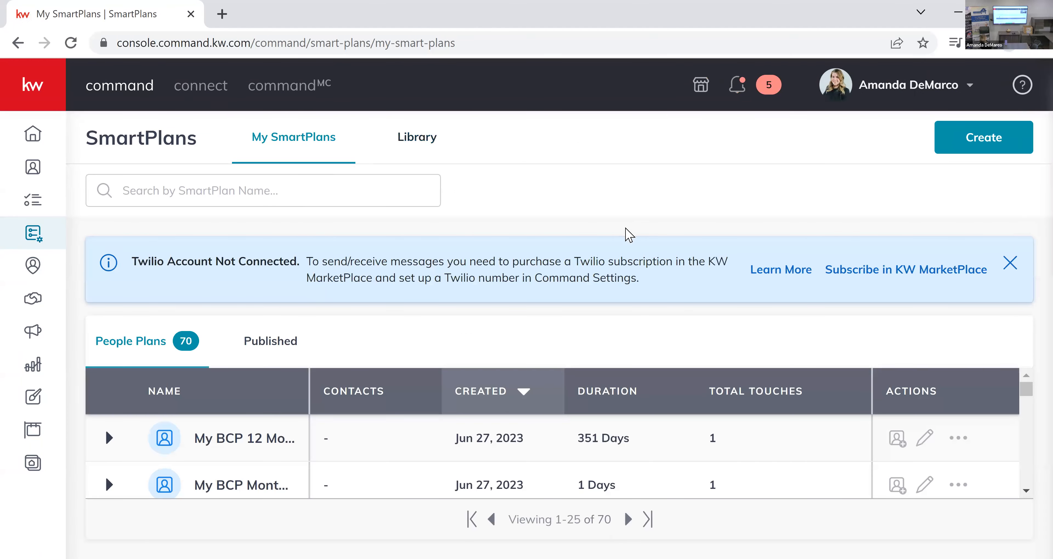
left_click(722, 405)
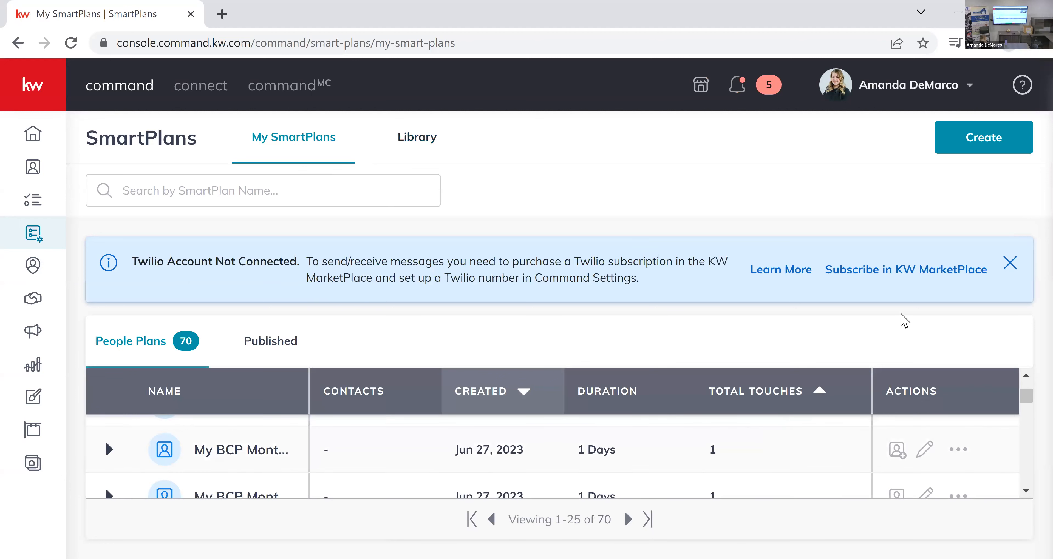
left_click(1016, 264)
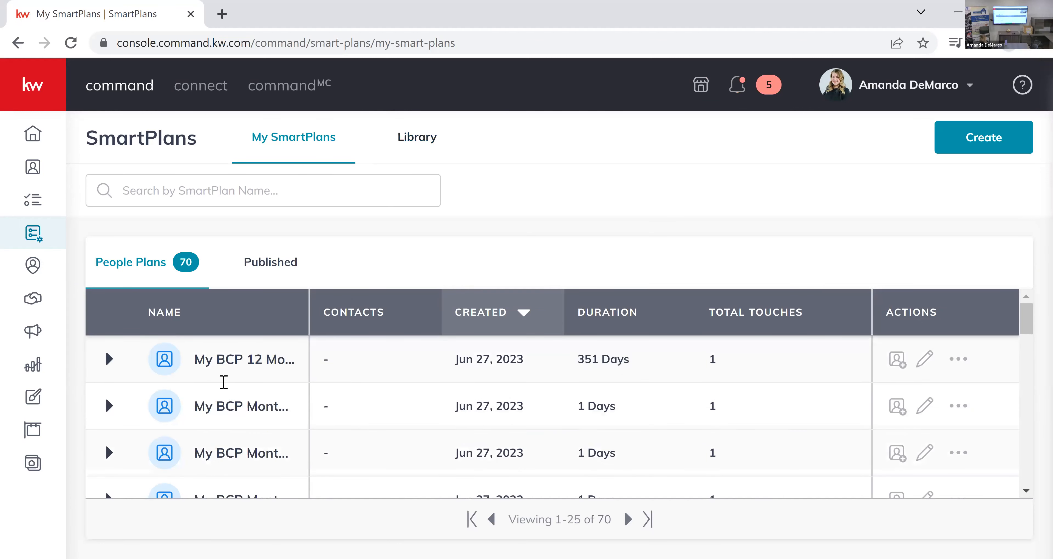
left_click(309, 321)
left_click(924, 362)
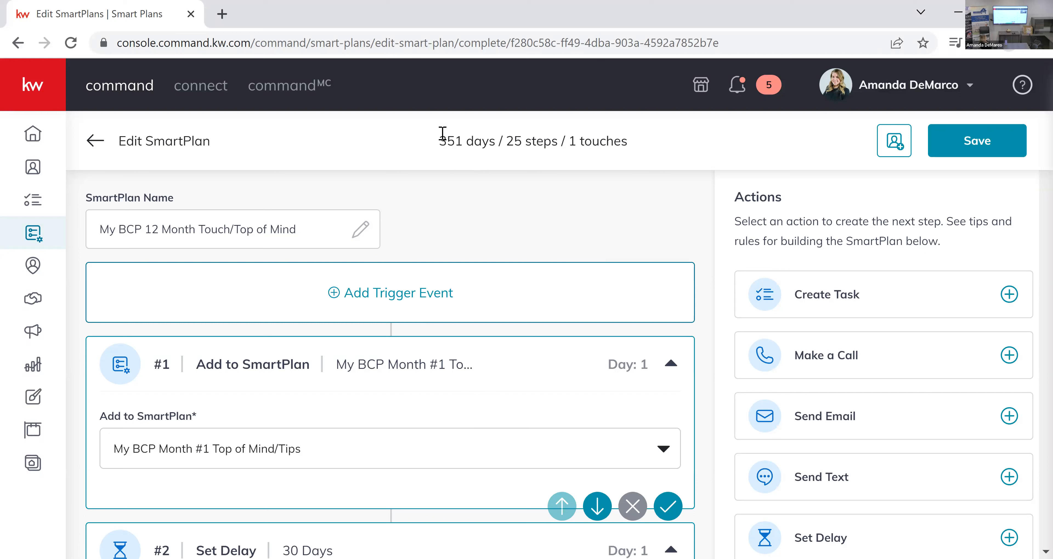
Review the plan's overall duration and its opening sequence of Add to SmartPlan and Set Delay steps.
left_click_drag(441, 140, 495, 143)
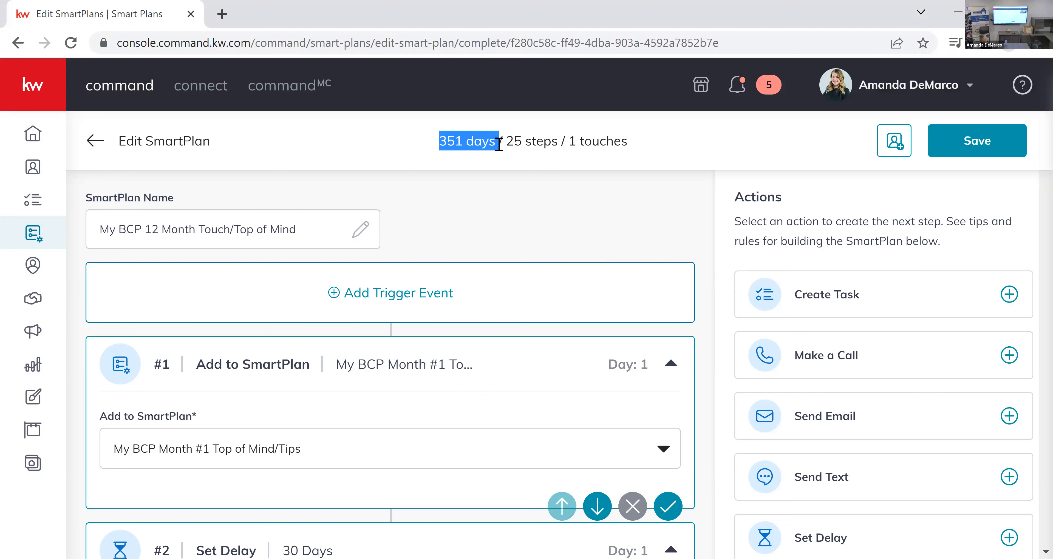
left_click(499, 143)
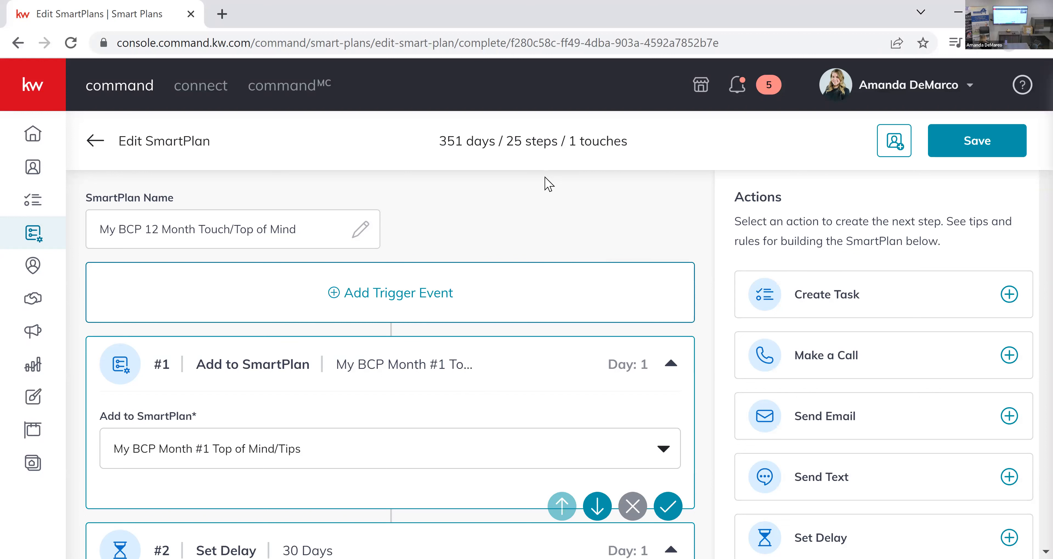
scroll(357, 176, "down", 3)
scroll(141, 237, "down", 4)
scroll(177, 296, "up", 2)
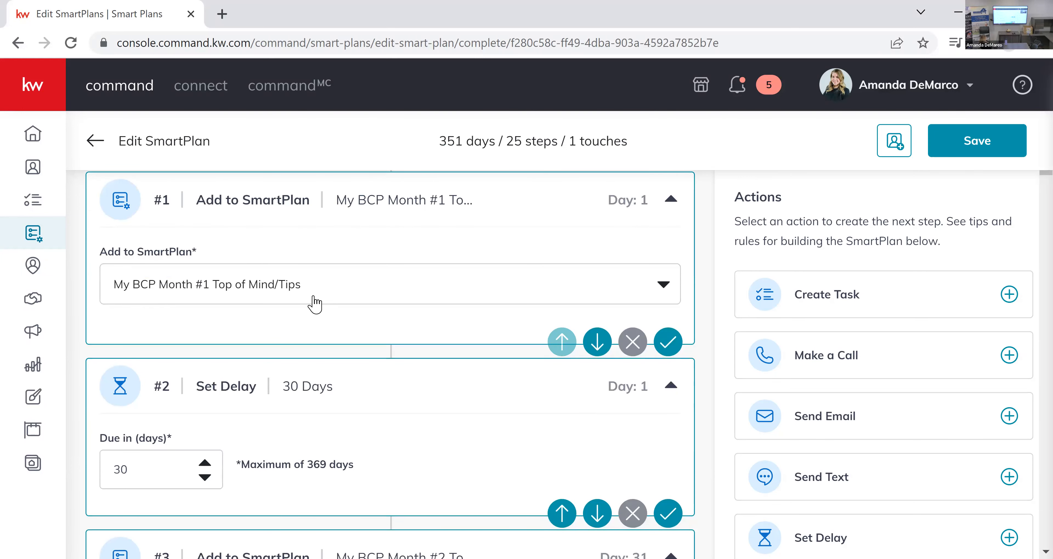
scroll(207, 360, "down", 2)
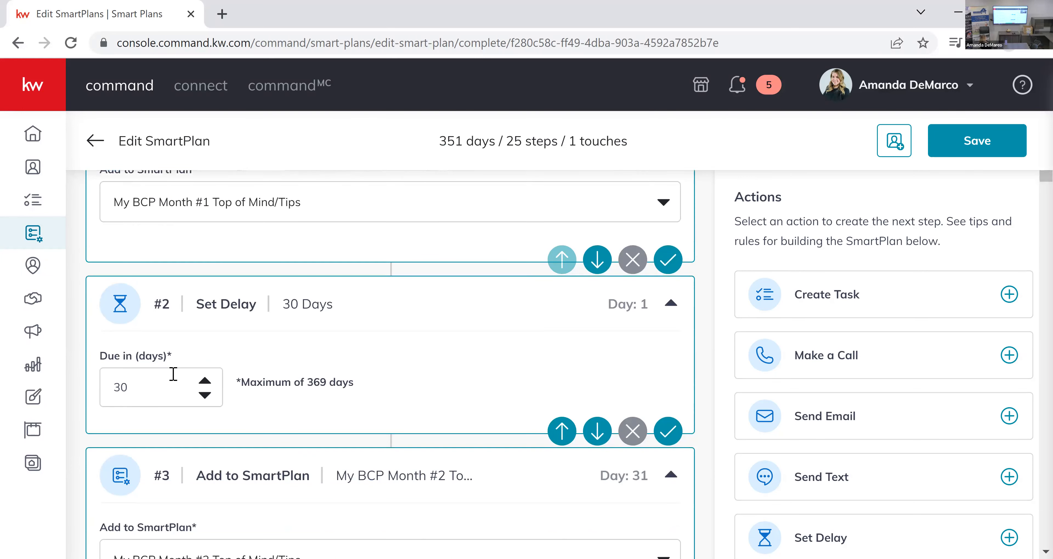
scroll(293, 326, "down", 1)
scroll(291, 327, "down", 5)
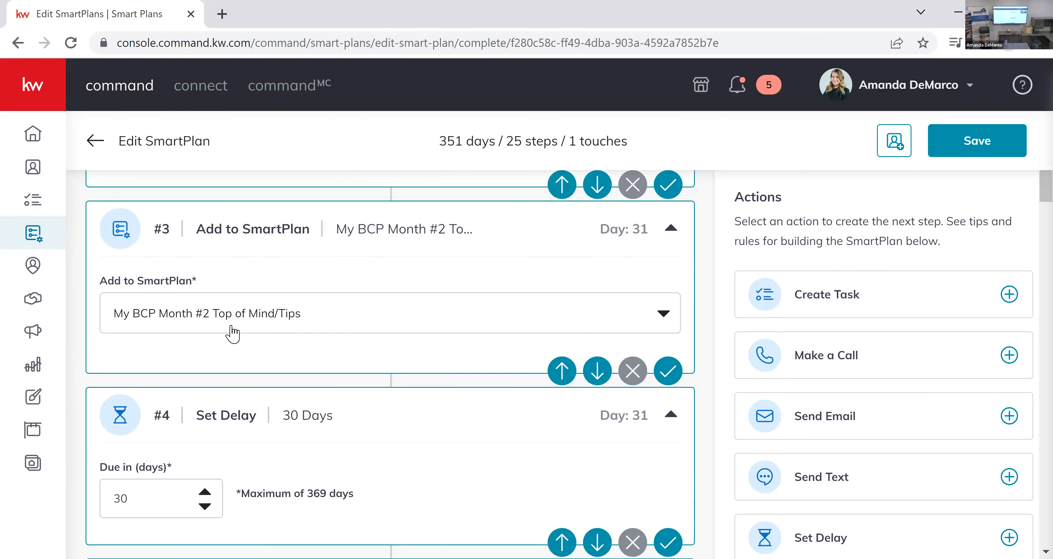
Review the alternating Add to SmartPlan and Set Delay steps covering Month #2 through Month #5 of the plan.
scroll(259, 327, "down", 4)
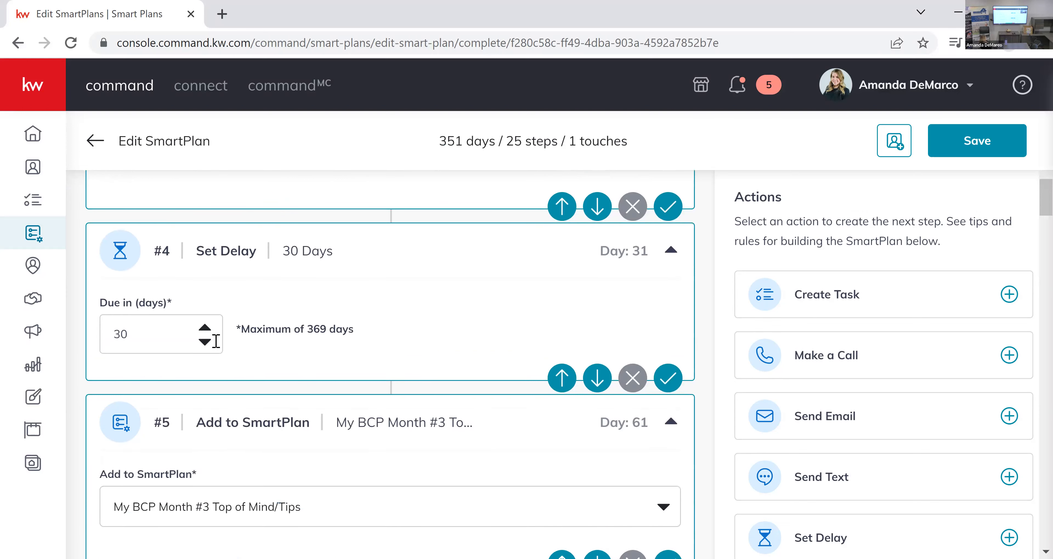
scroll(359, 376, "down", 4)
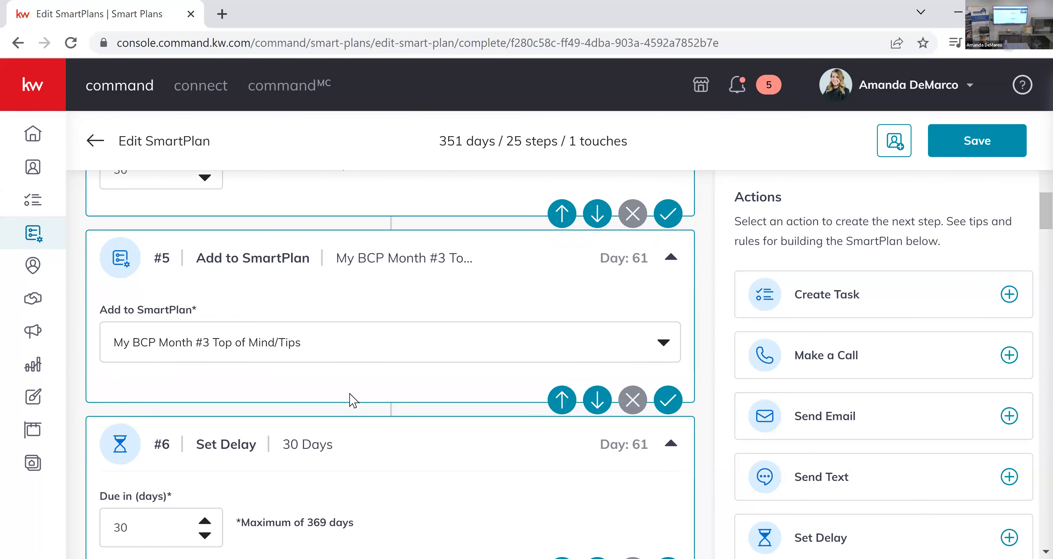
scroll(352, 400, "down", 12)
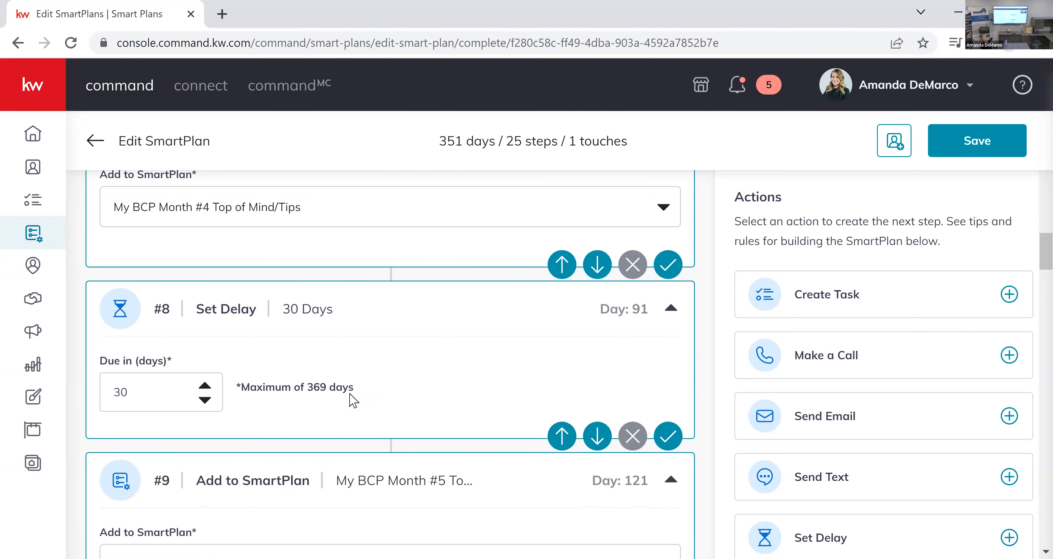
scroll(352, 399, "up", 18)
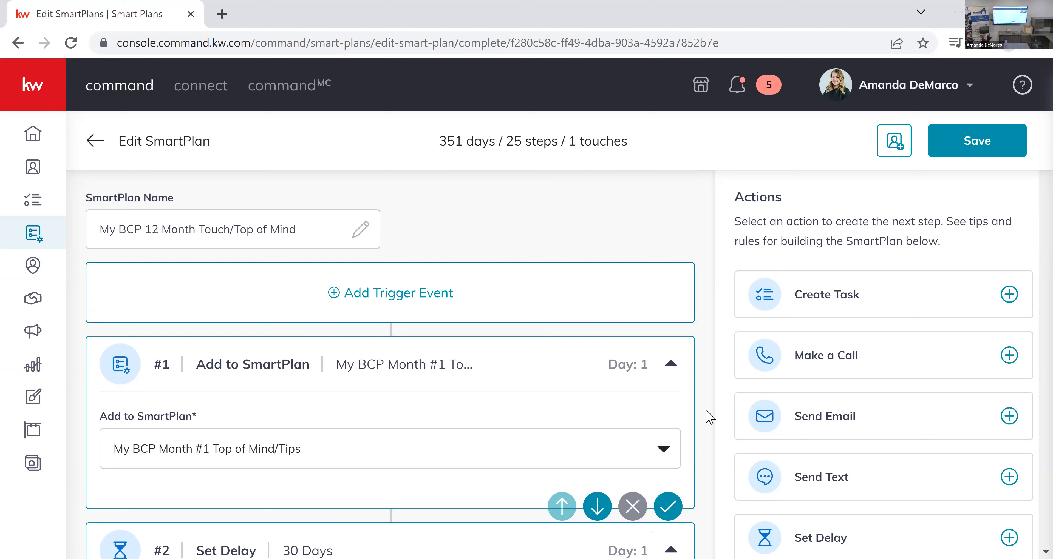
Look through the SmartPlans available for step #1 and close the list, keeping My BCP Month #1 Top of Mind/Tips.
left_click(663, 449)
scroll(678, 394, "down", 2)
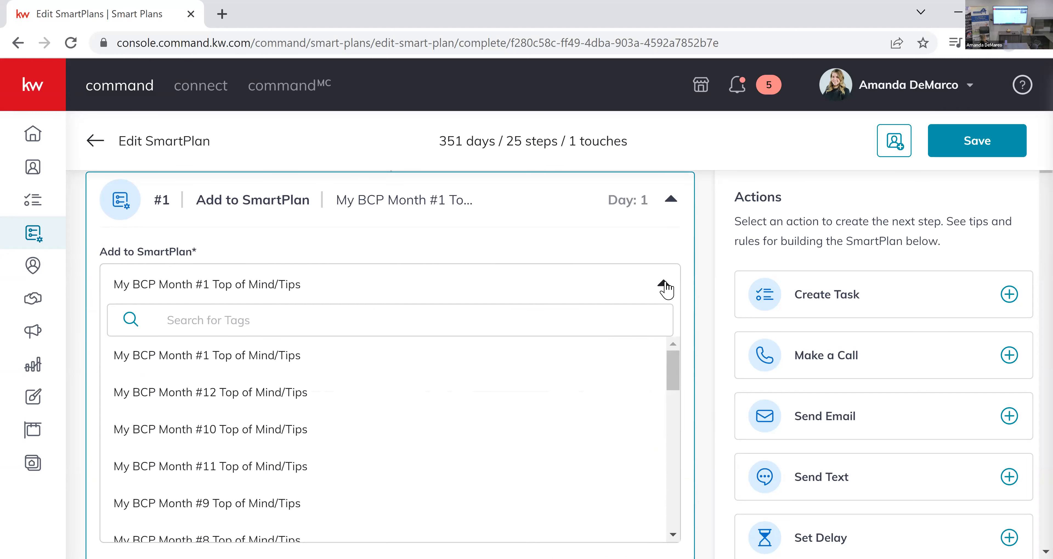
scroll(442, 341, "down", 4)
scroll(361, 350, "down", 6)
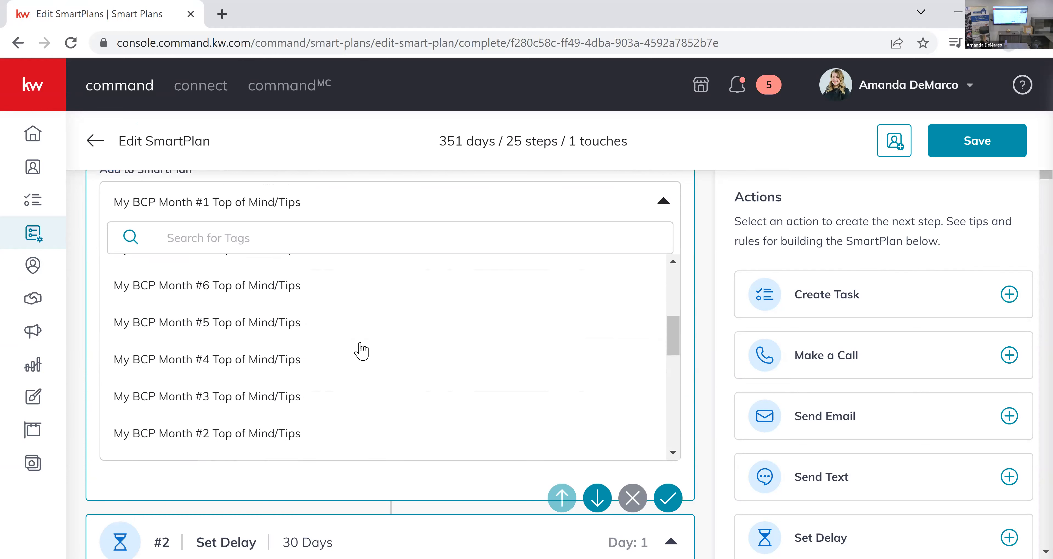
scroll(356, 352, "up", 10)
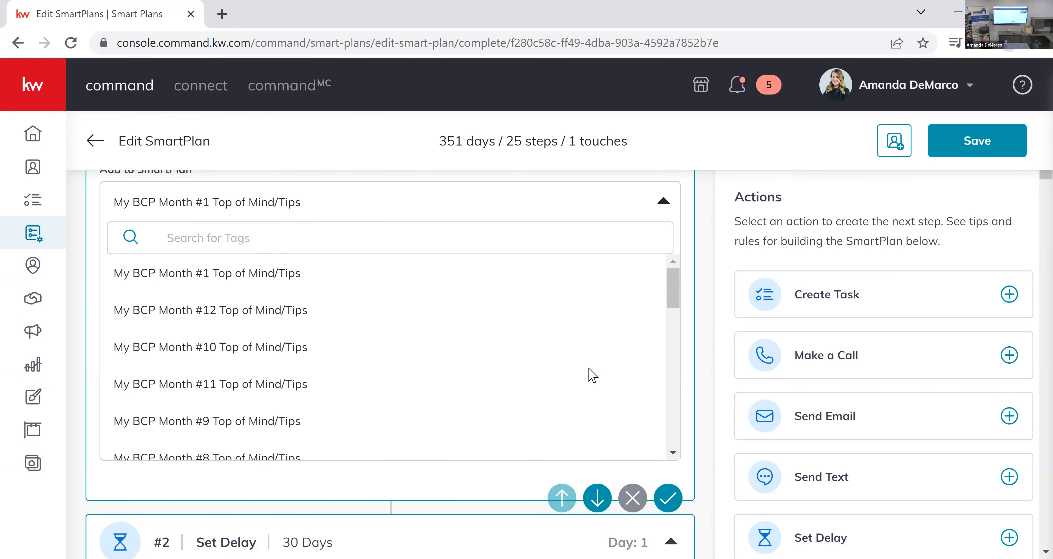
left_click(708, 273)
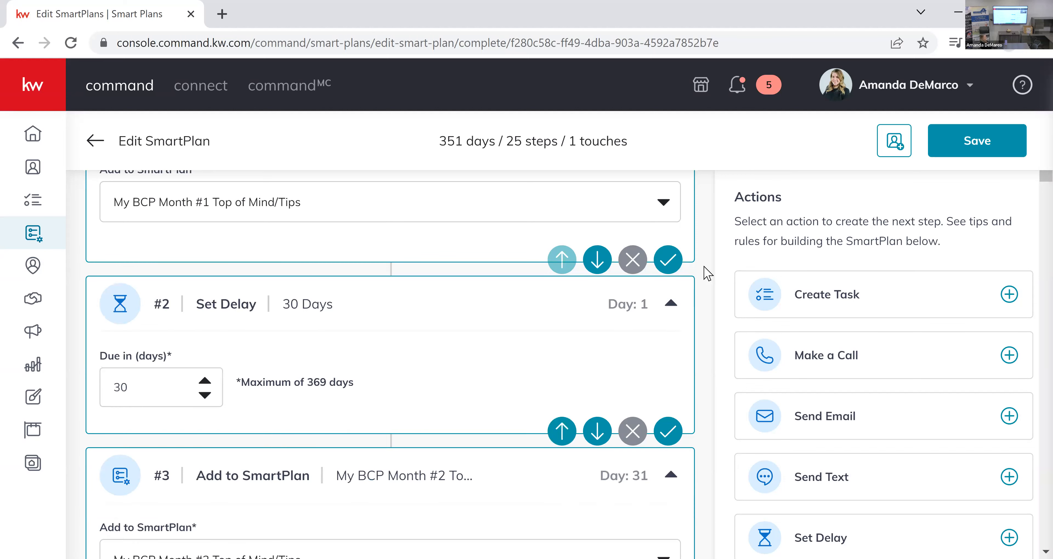
Review the end of the plan, covering the Month #12 step, its delay, and the closing task's name and description.
scroll(707, 273, "up", 2)
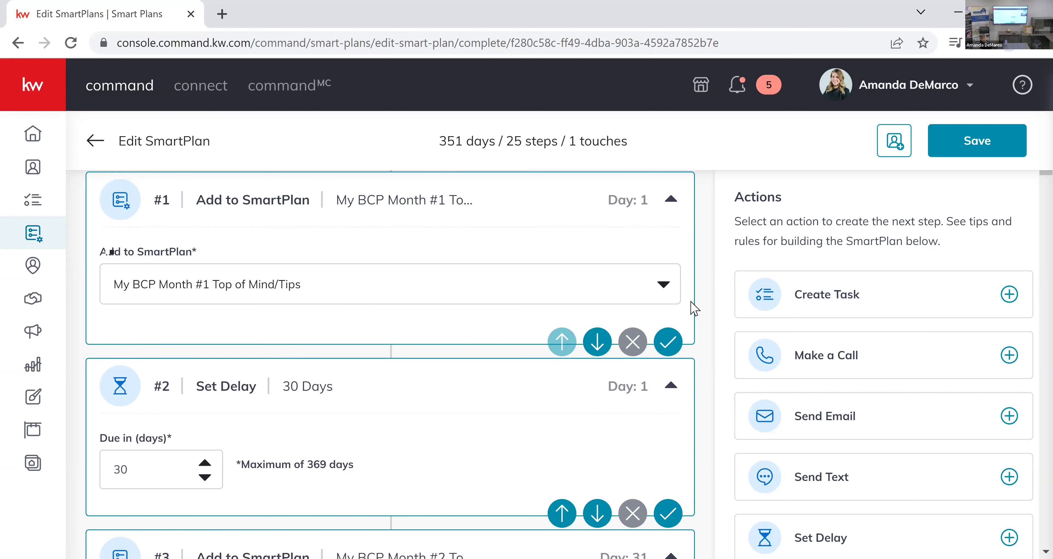
scroll(695, 311, "down", 20)
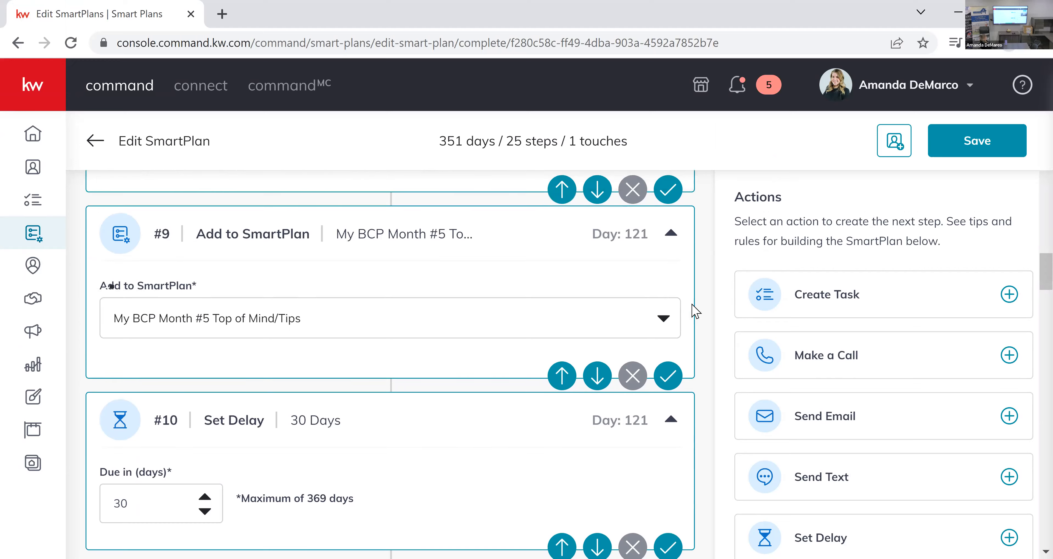
scroll(694, 312, "down", 20)
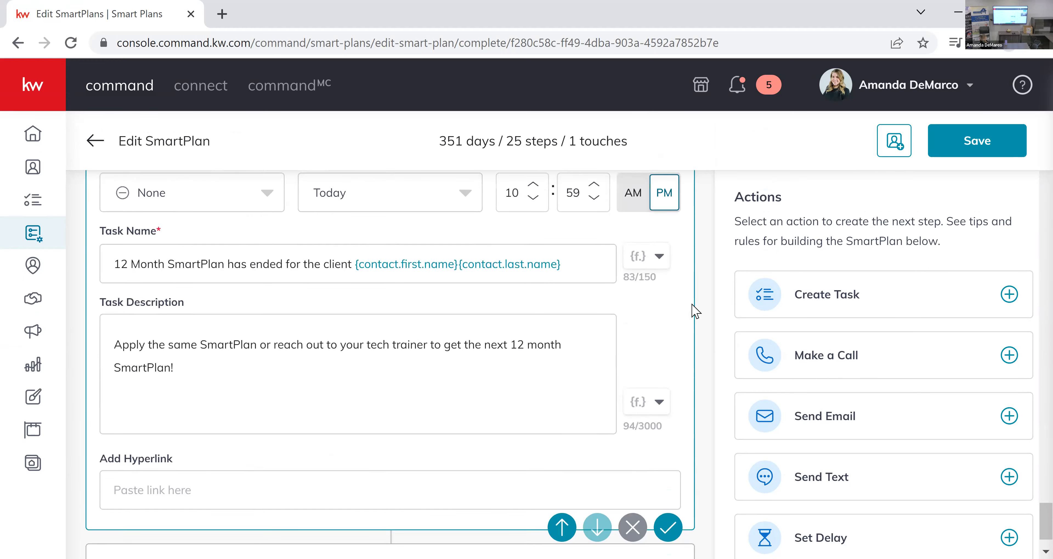
scroll(695, 311, "up", 8)
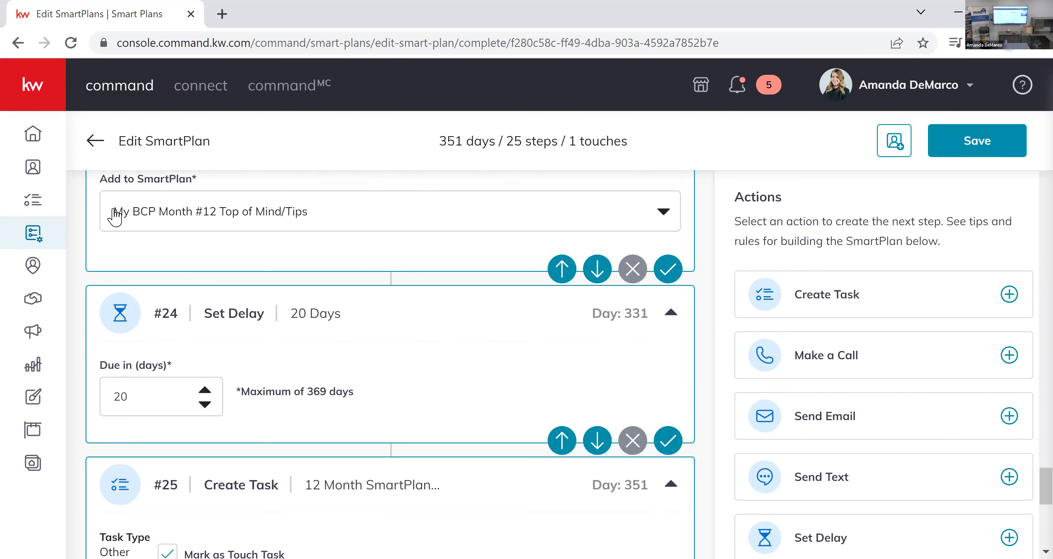
scroll(396, 295, "down", 4)
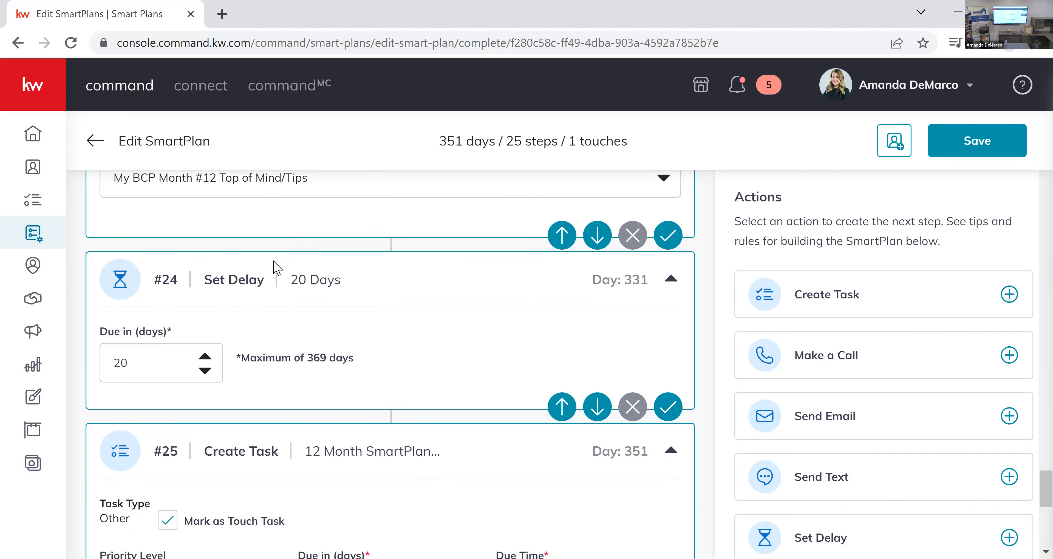
scroll(397, 295, "down", 4)
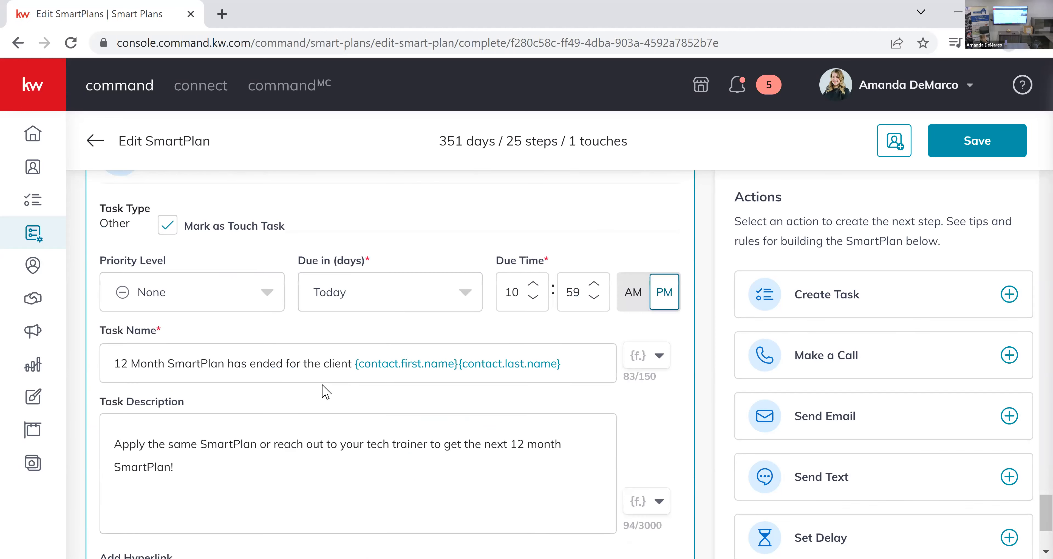
left_click_drag(122, 364, 345, 371)
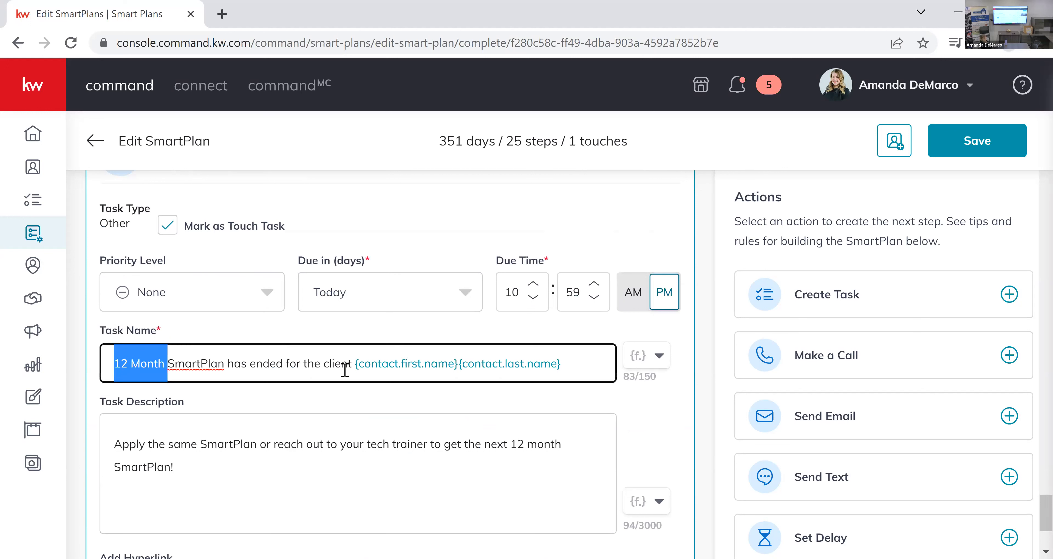
left_click(360, 451)
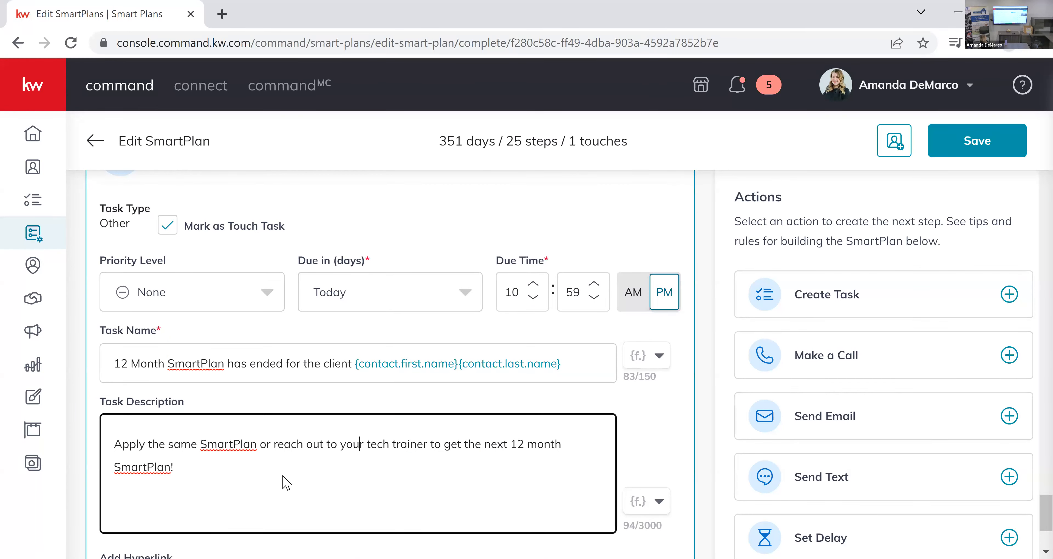
scroll(316, 467, "up", 4)
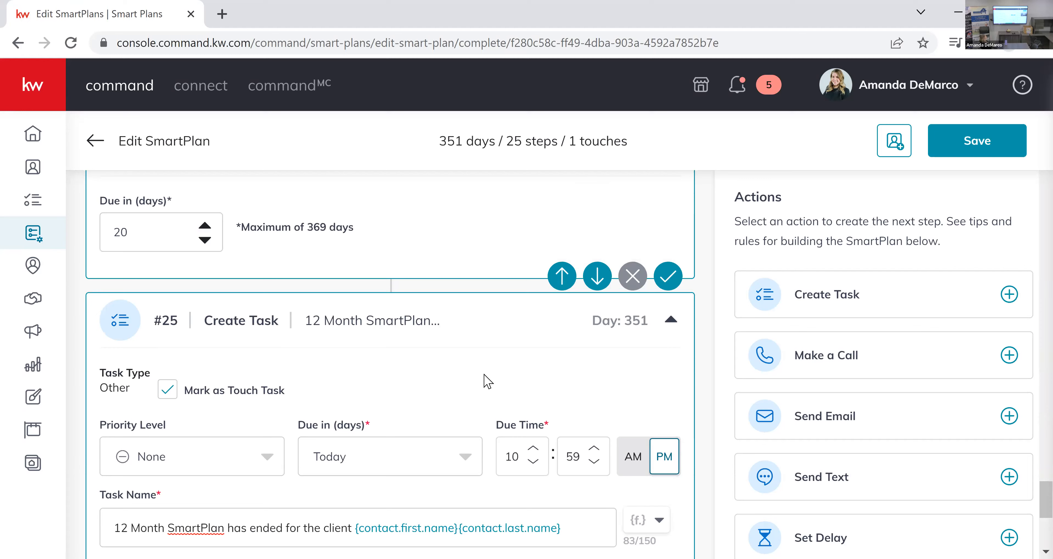
scroll(501, 372, "up", 2)
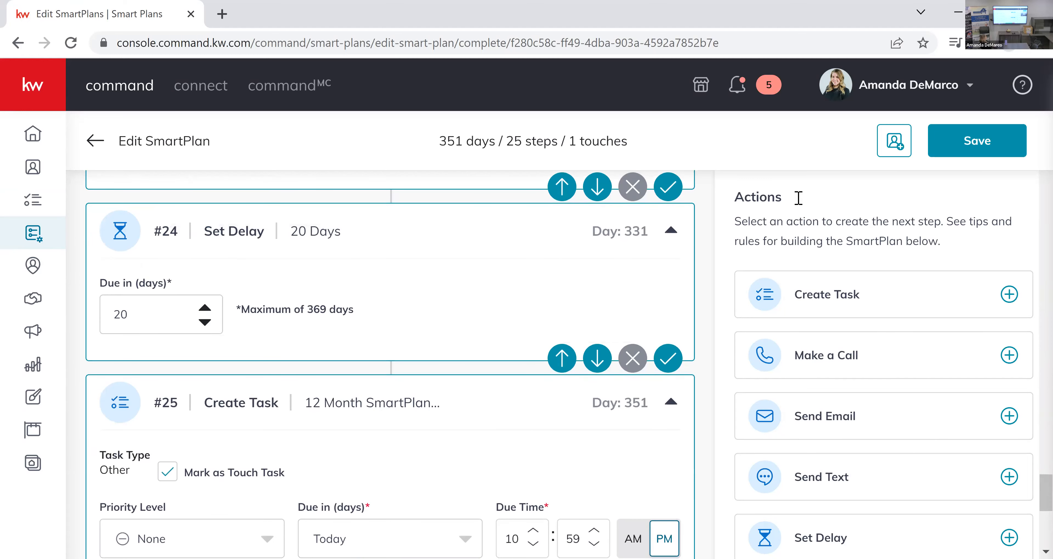
left_click(896, 144)
Return to My SmartPlans and open the My BCP Month #10 Top of Mind/Tips plan for editing.
left_click(93, 143)
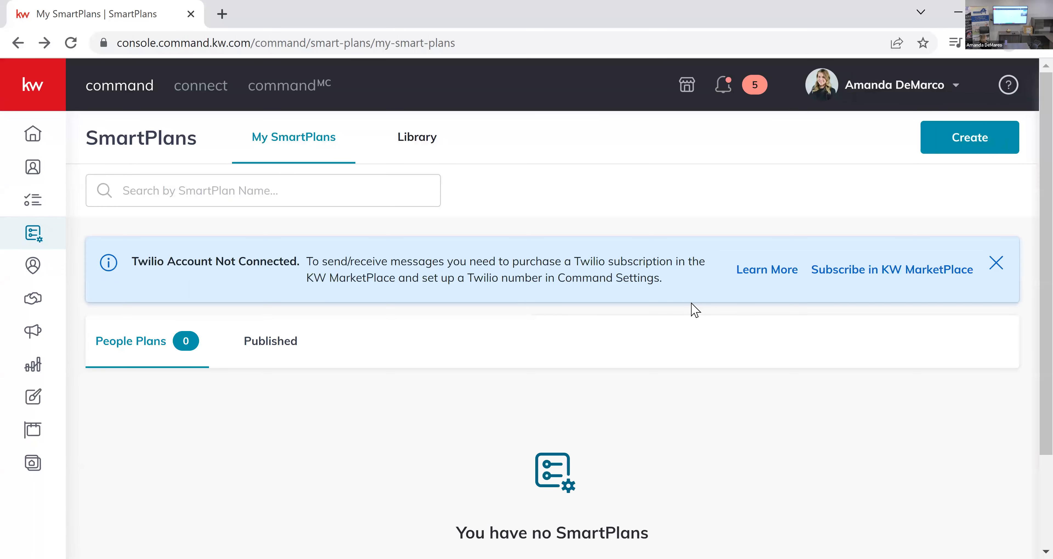
scroll(695, 310, "down", 2)
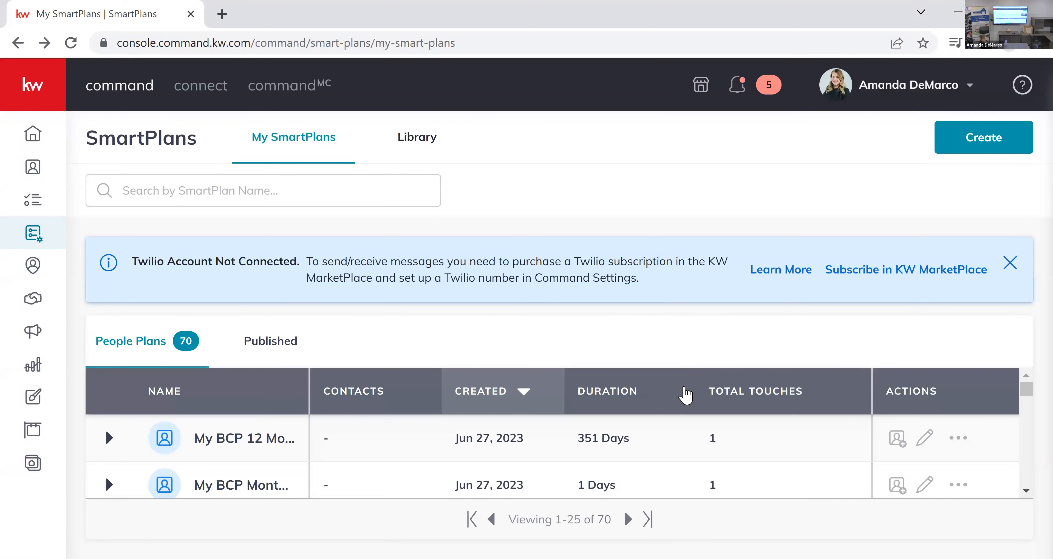
scroll(266, 477, "down", 1)
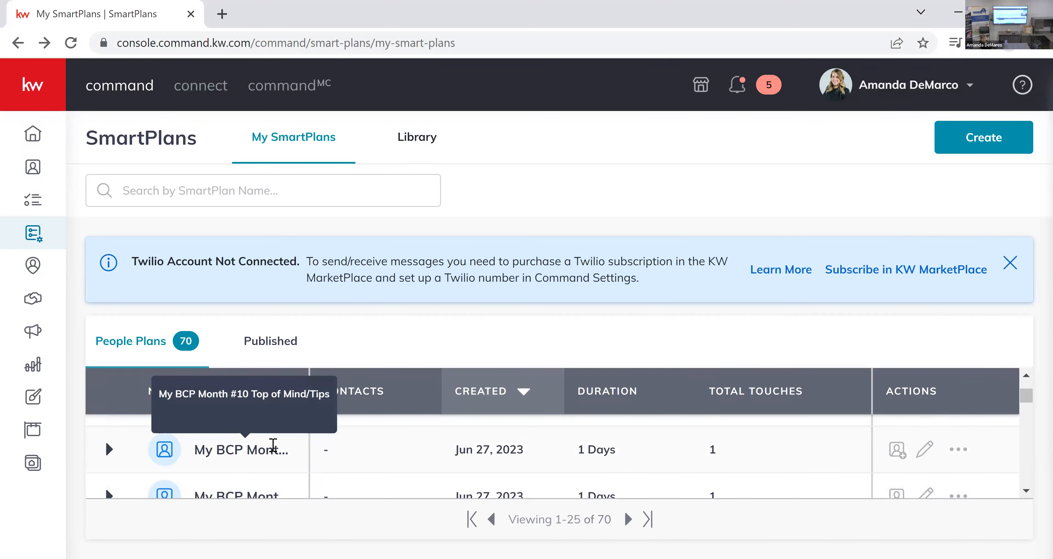
left_click(925, 451)
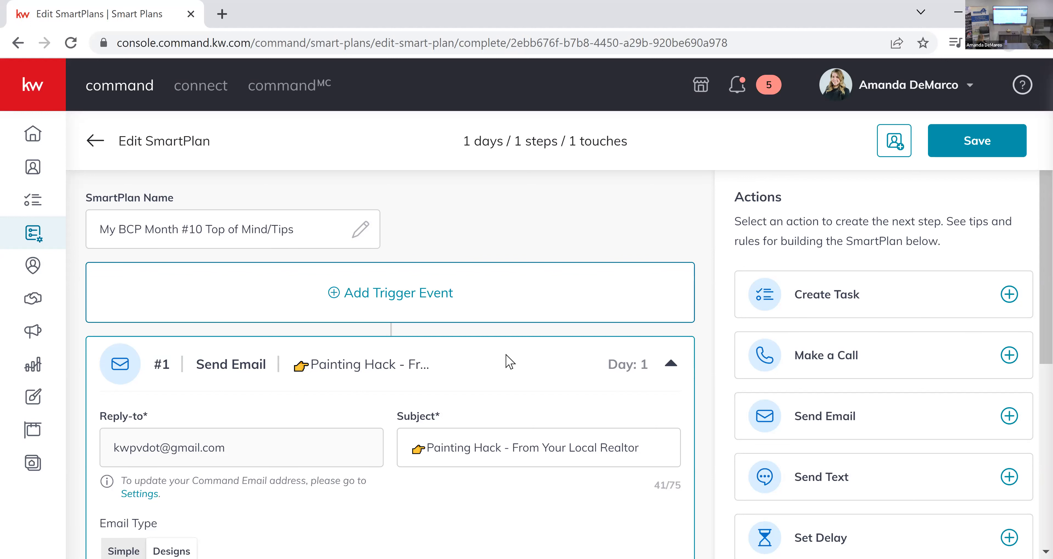
Preview the email content of the Month #10 plan's Send Email step, read through it, and close the preview.
scroll(505, 360, "down", 4)
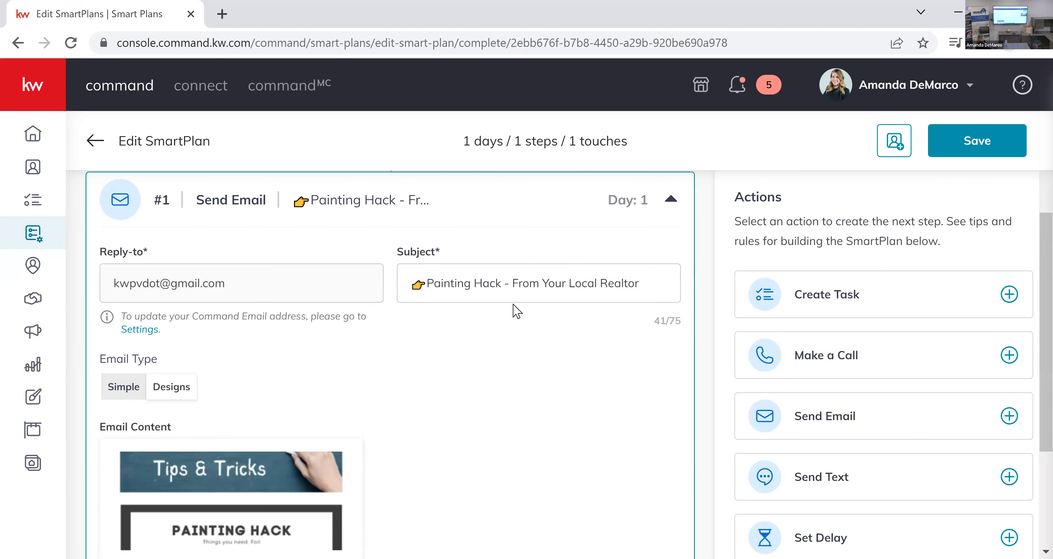
scroll(253, 334, "down", 4)
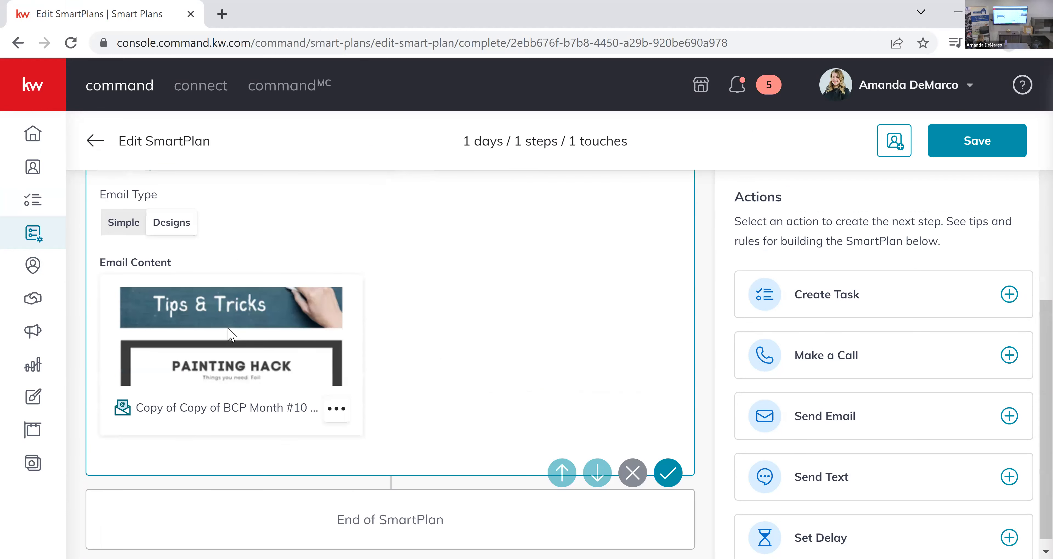
left_click(336, 408)
left_click(305, 303)
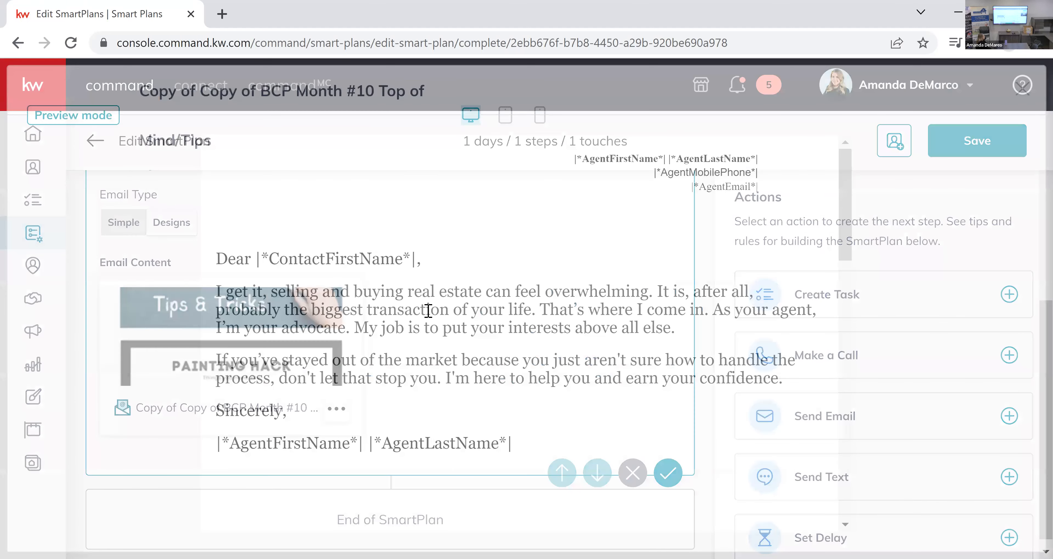
scroll(434, 314, "down", 10)
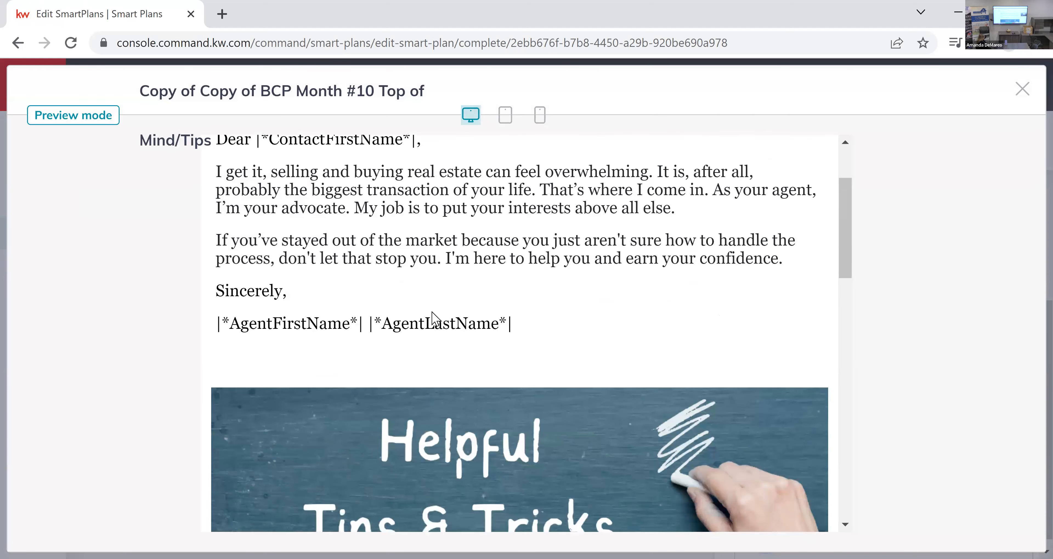
scroll(433, 318, "down", 15)
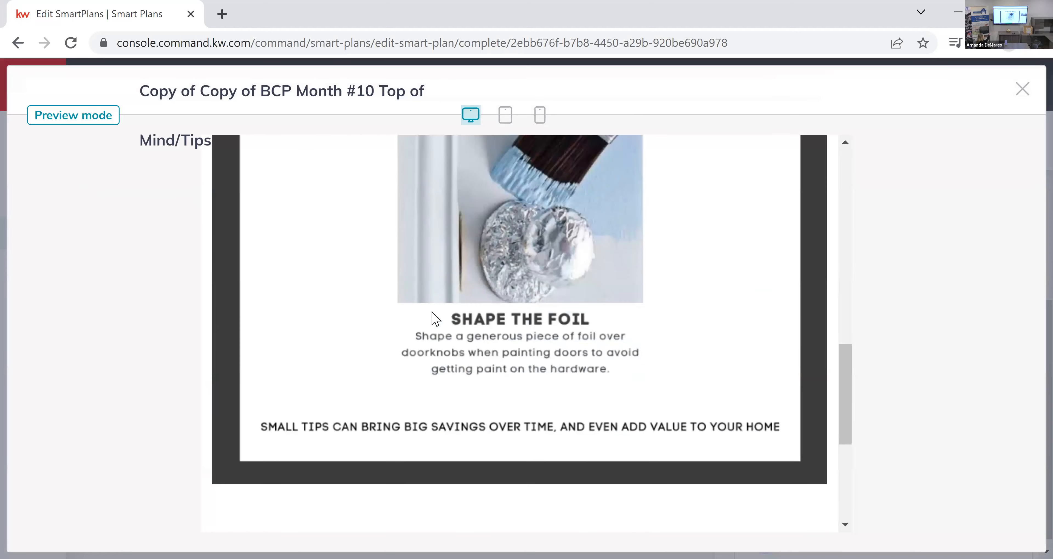
scroll(433, 318, "up", 20)
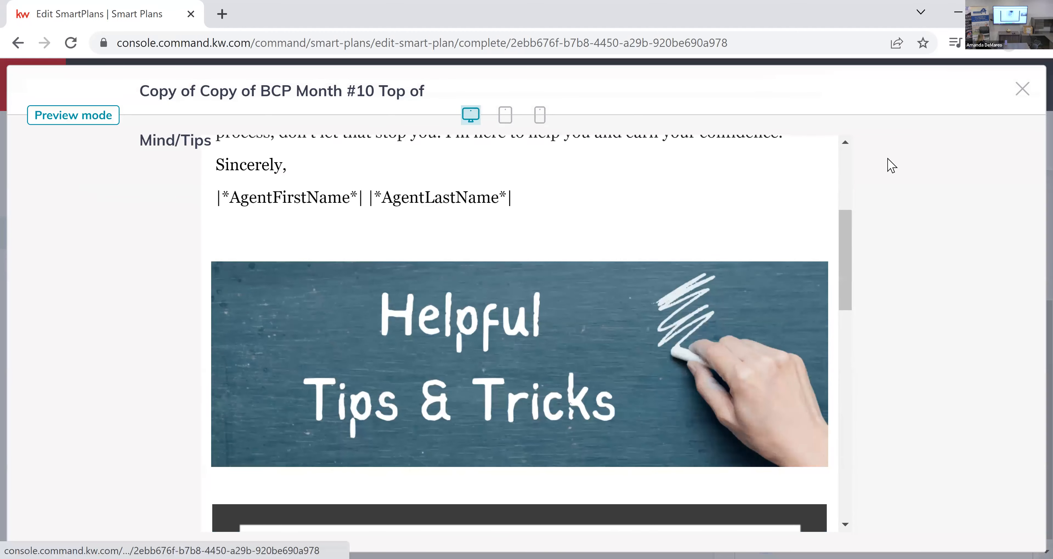
key("Escape")
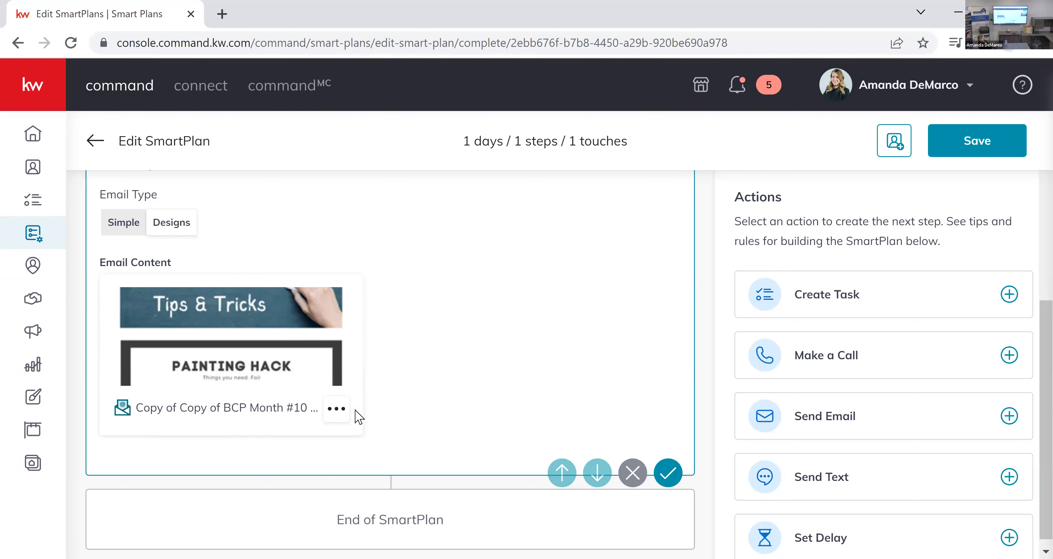
Leave the Month #10 plan for Designs and browse the BCP monthly email designs.
scroll(404, 308, "up", 1)
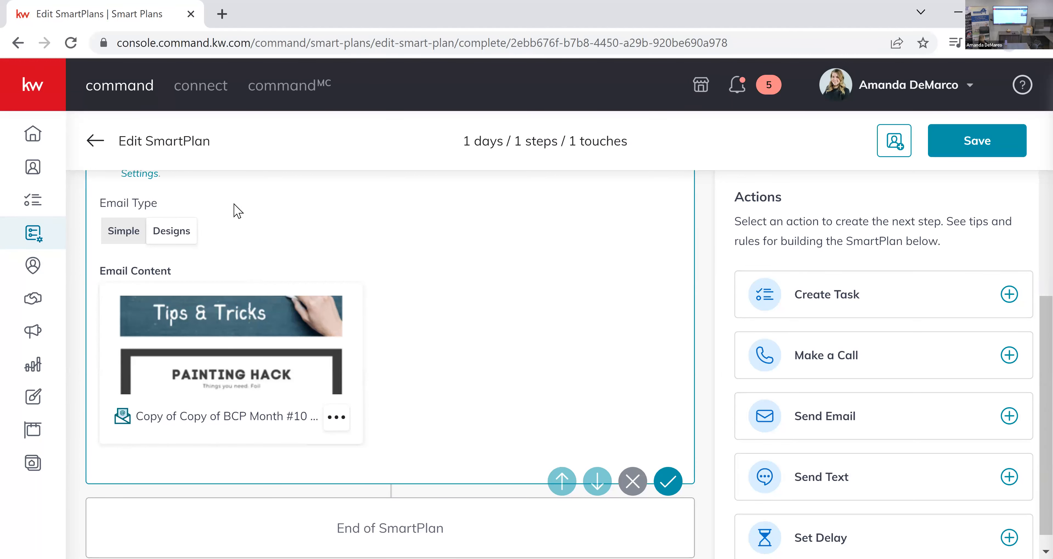
scroll(263, 254, "up", 5)
scroll(334, 465, "down", 7)
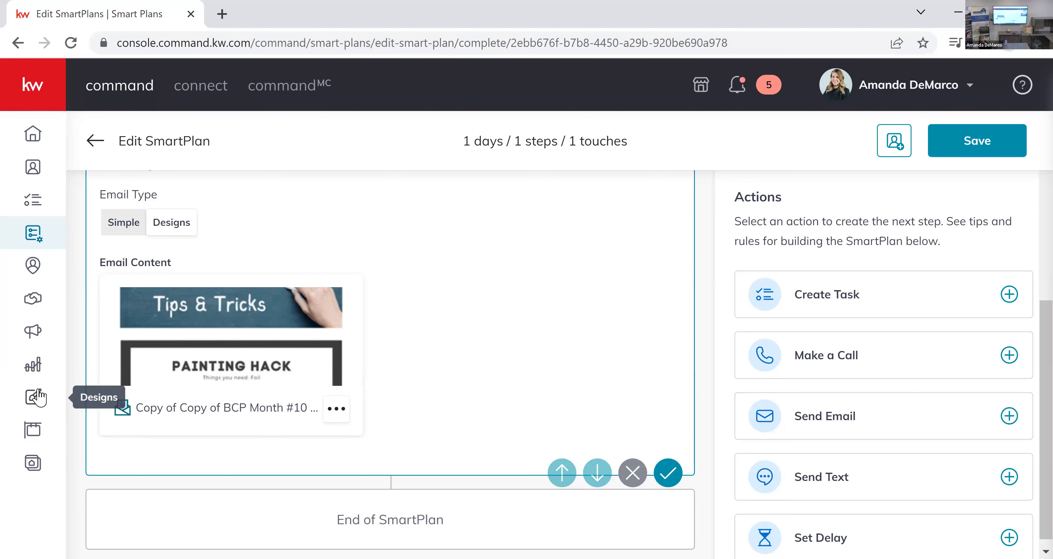
left_click(38, 404)
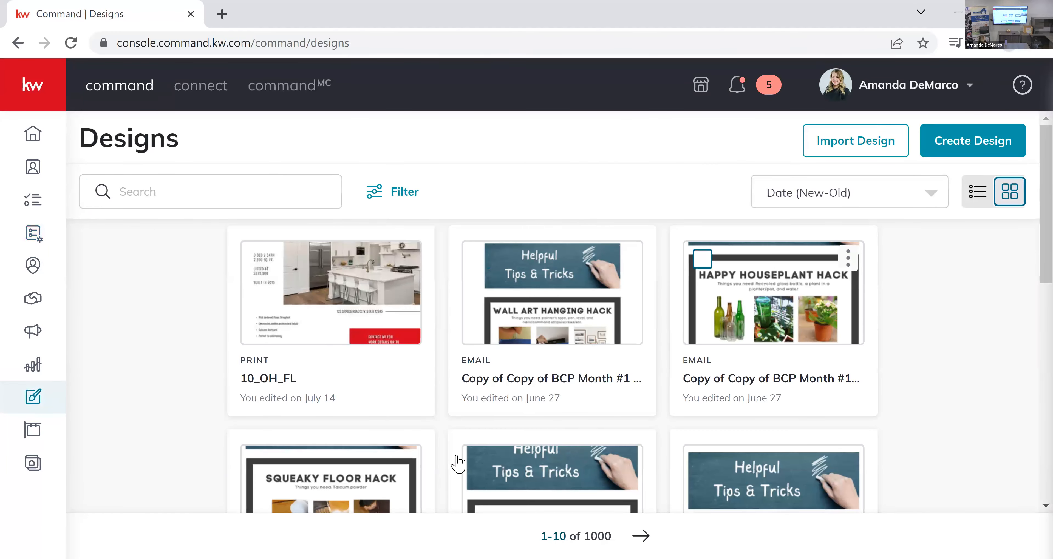
scroll(665, 411, "down", 3)
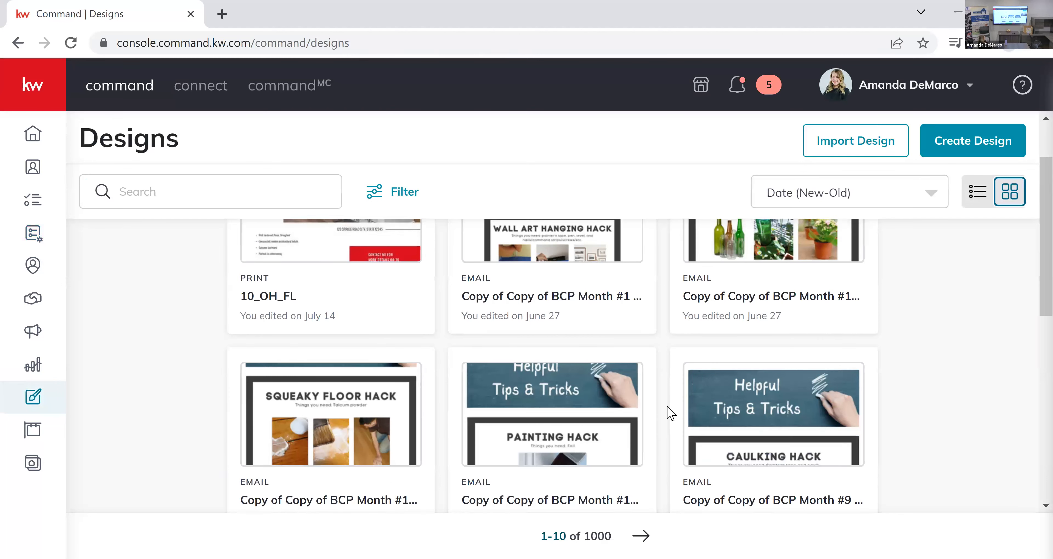
scroll(600, 387, "up", 3)
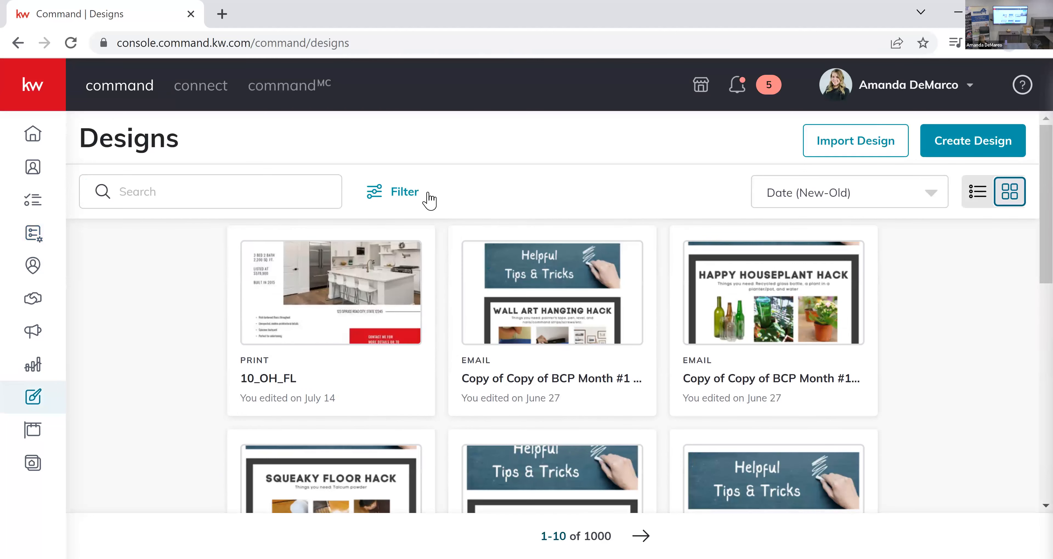
Show the designs as a list and look through the BCP Month Top of Mind/Tips email designs.
left_click(976, 196)
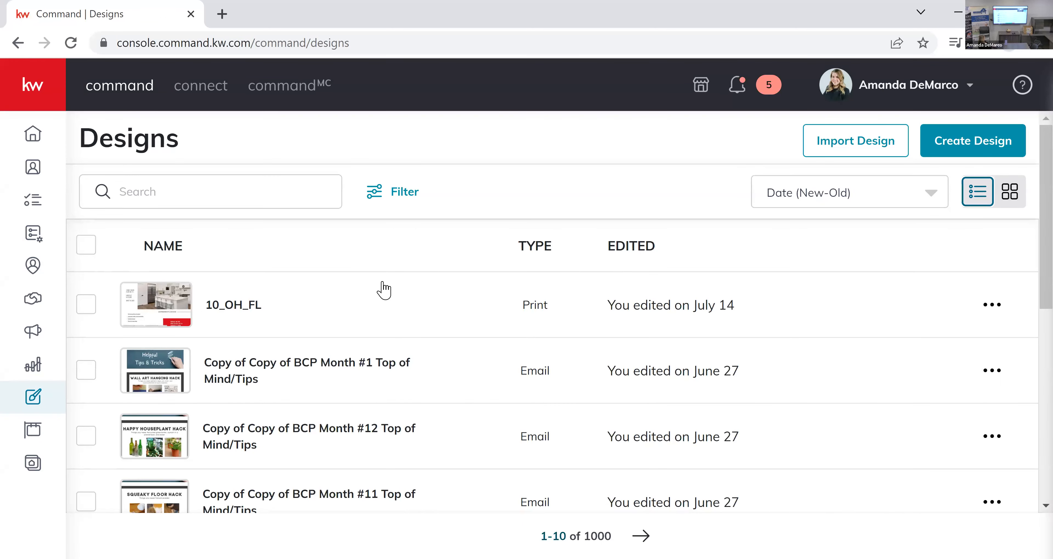
scroll(374, 291, "down", 2)
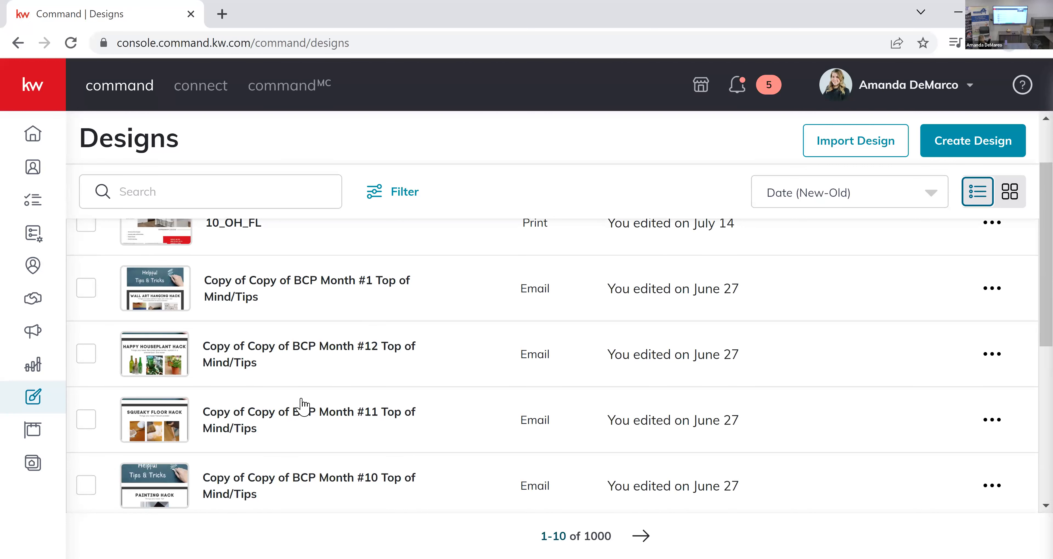
scroll(302, 407, "down", 4)
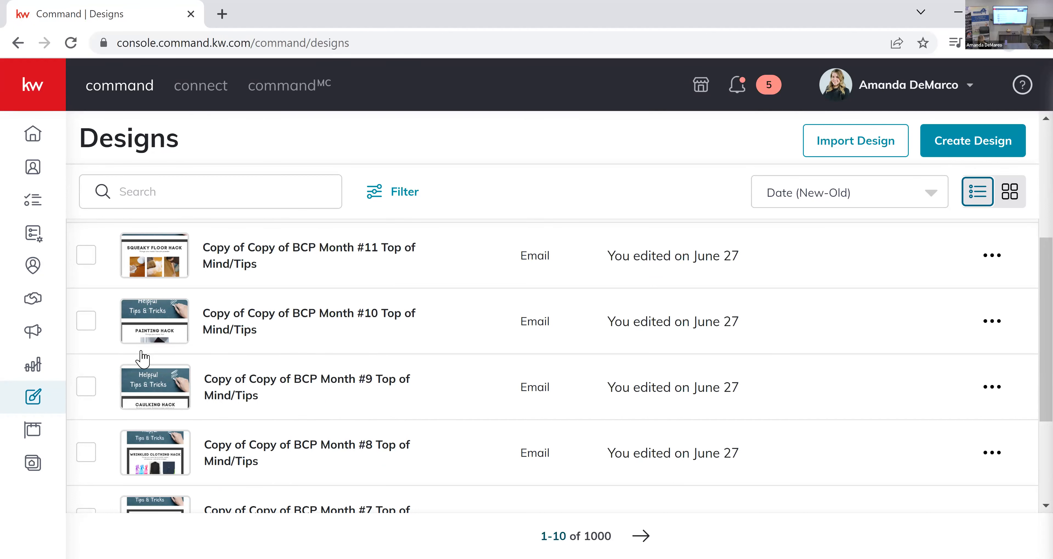
scroll(178, 342, "down", 2)
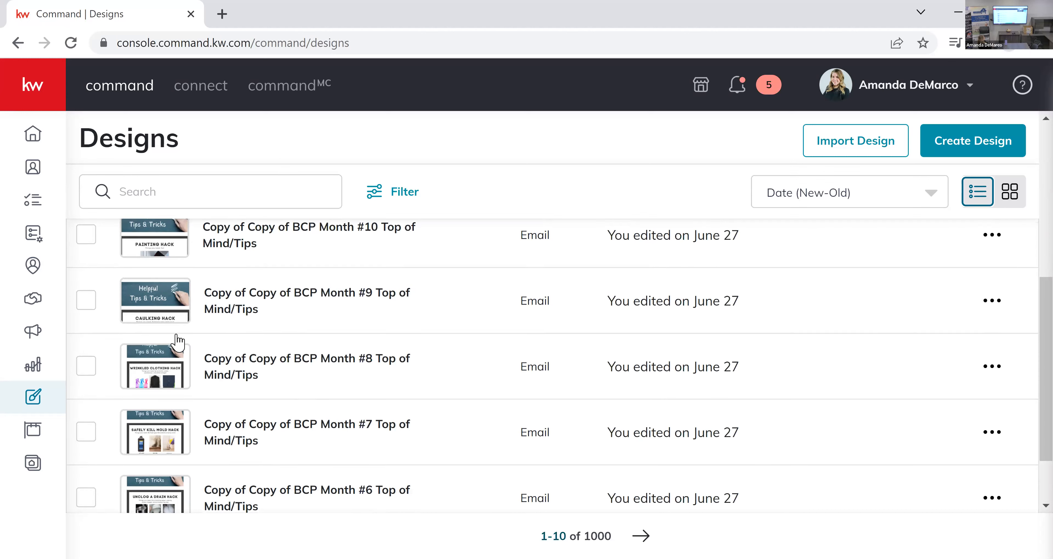
scroll(178, 341, "down", 2)
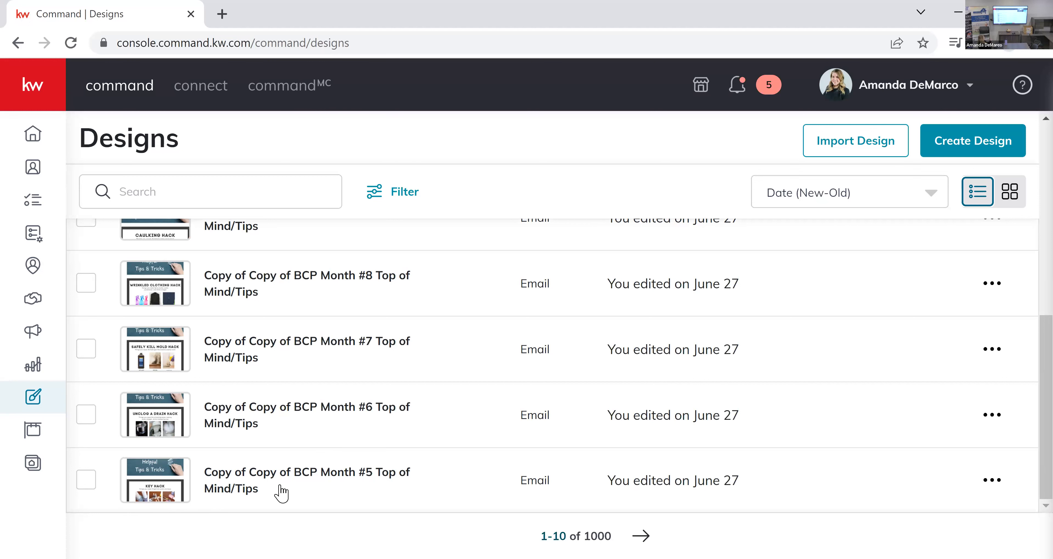
scroll(431, 460, "up", 8)
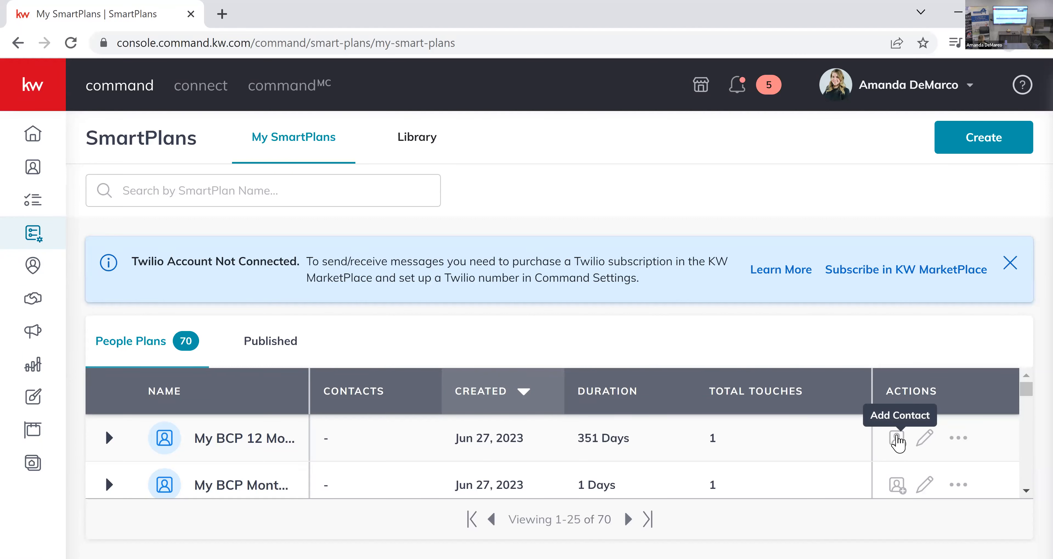
View the Add Contacts dialog and the edit page of My BCP 12 Month Touch/Top of Mind, and return to My SmartPlans.
left_click(897, 438)
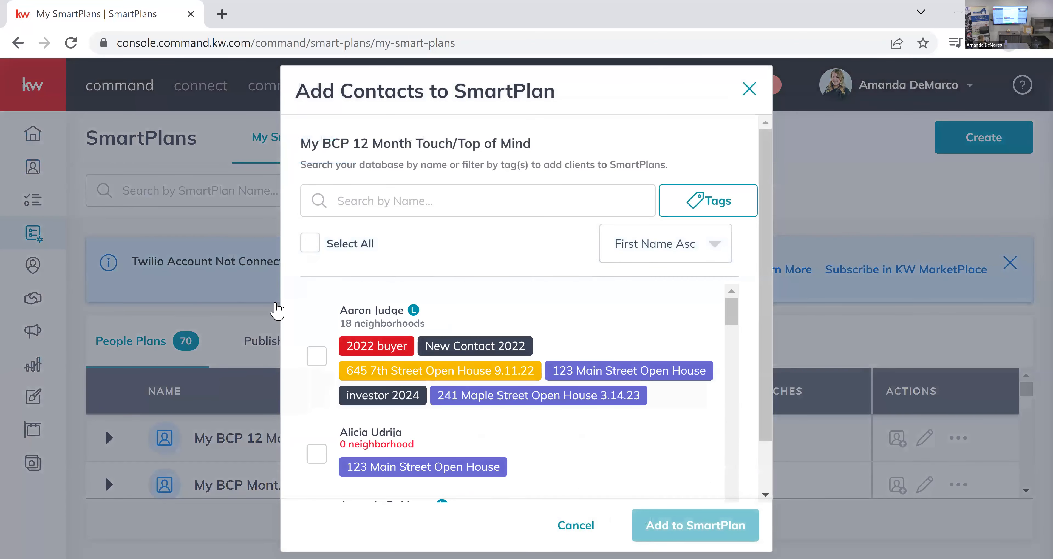
left_click(277, 311)
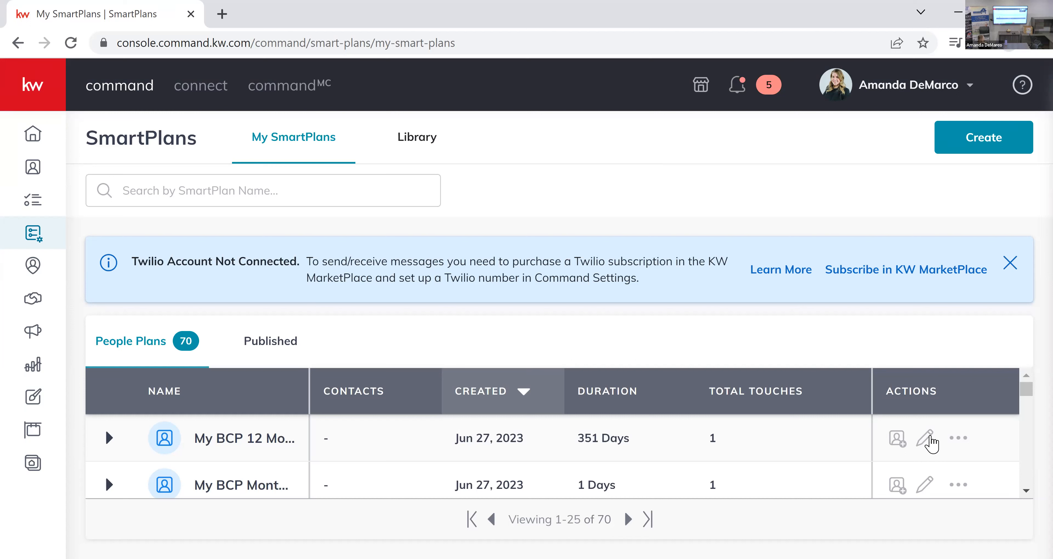
left_click(926, 440)
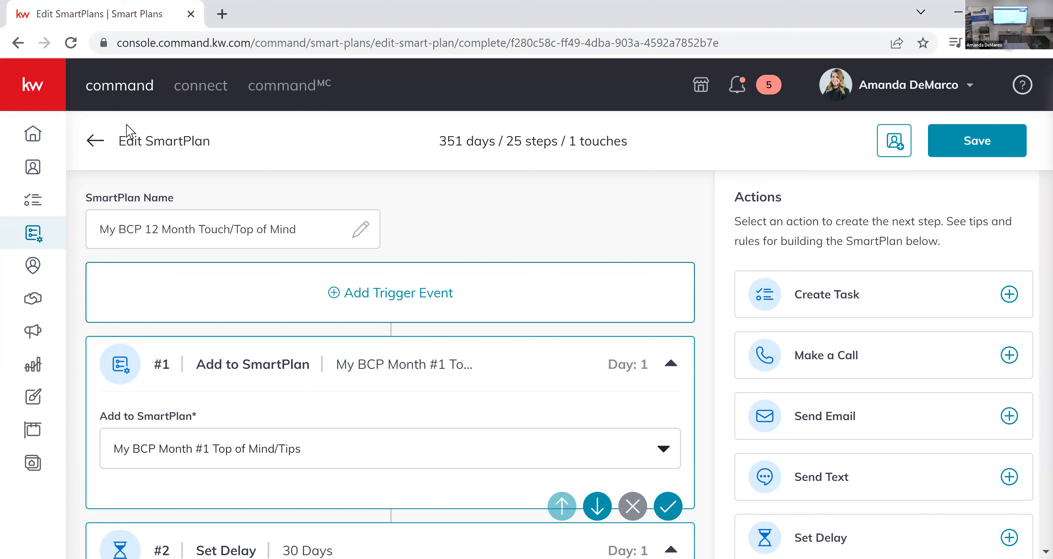
left_click(94, 141)
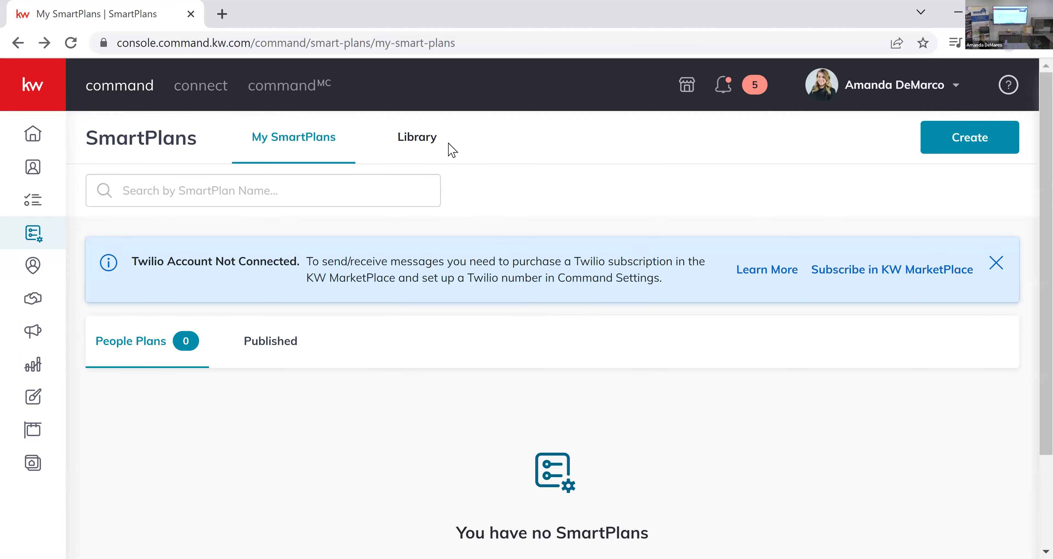
Search the SmartPlans Library by the plan author's full name.
left_click(417, 137)
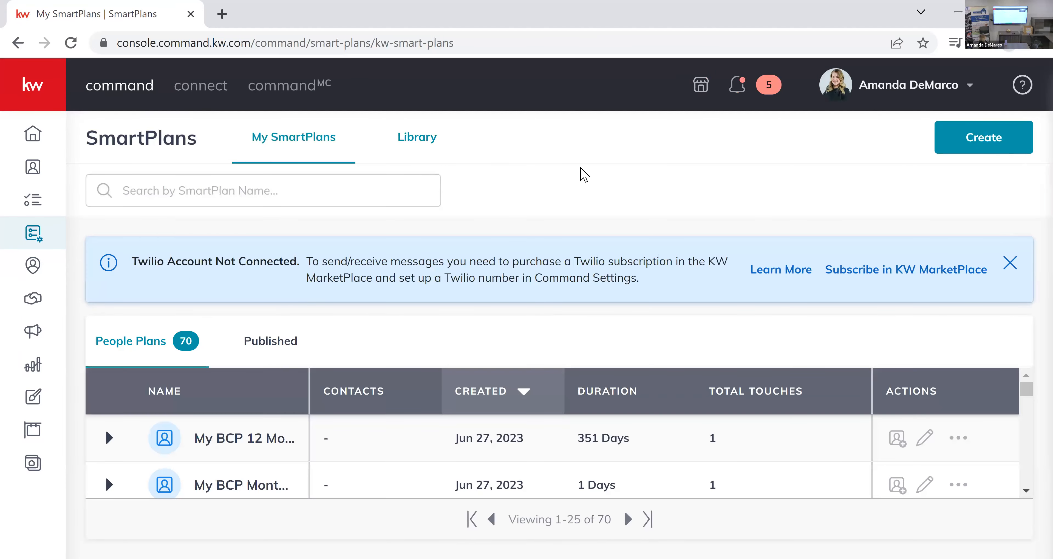
left_click(247, 191)
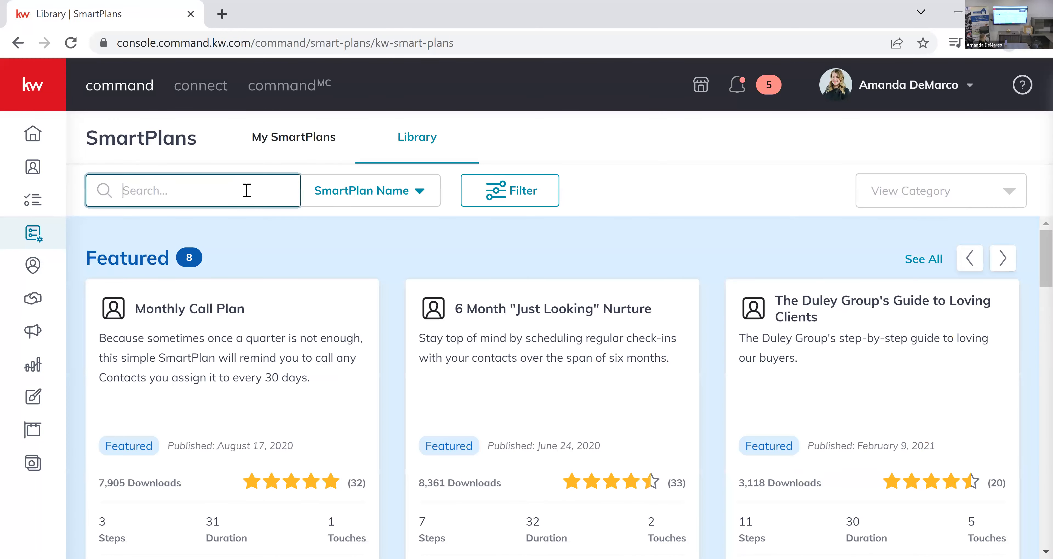
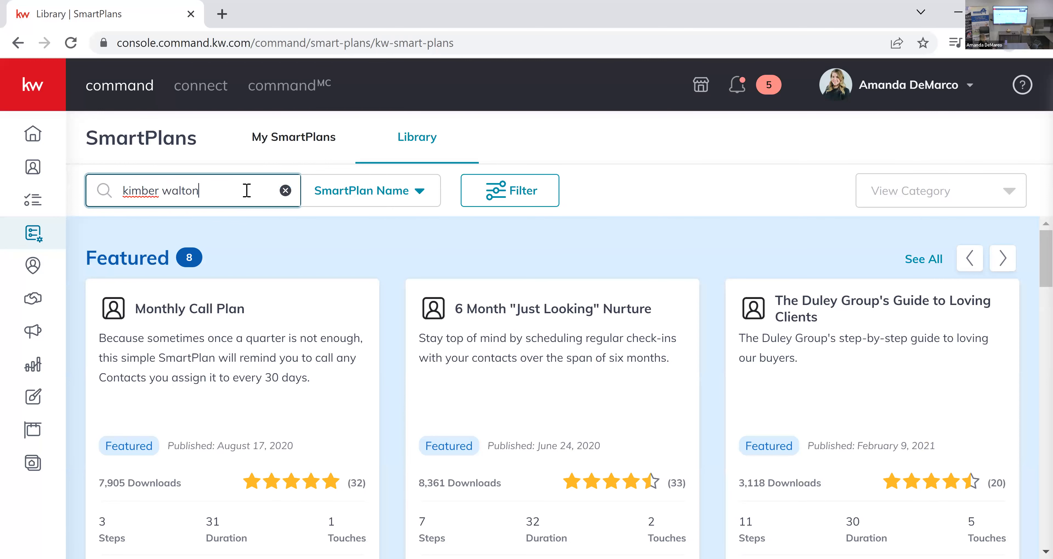
key("Return")
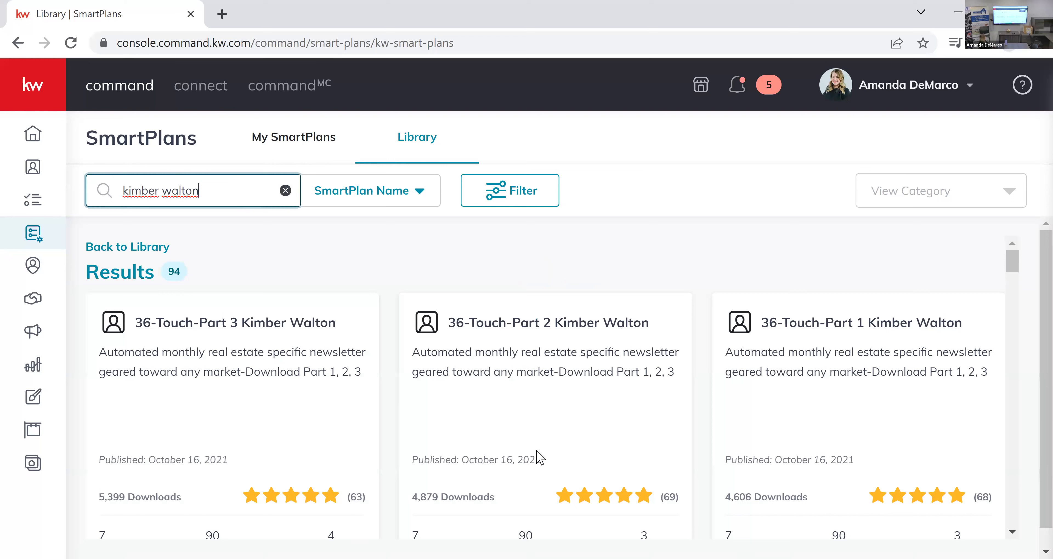
Examine the 36-Touch Part 1, 2 and 3 newsletter plans and compare them with the similar copies in the results.
scroll(804, 462, "down", 2)
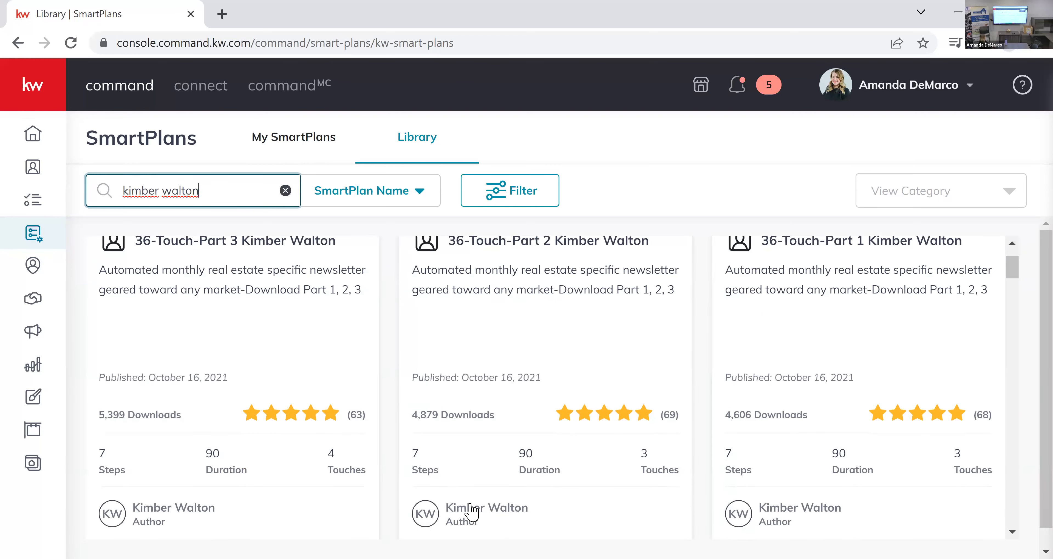
scroll(522, 494, "up", 2)
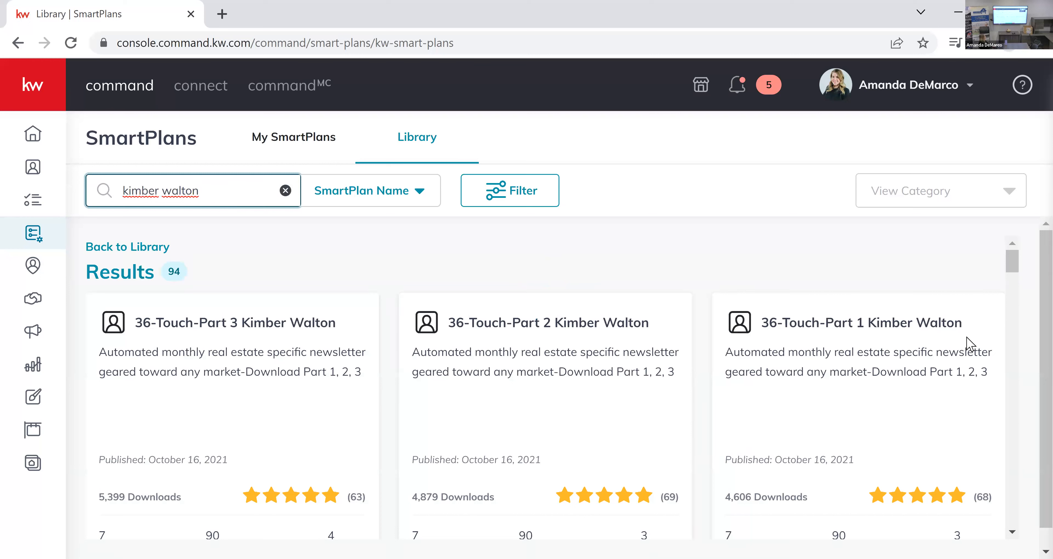
left_click_drag(967, 331, 858, 325)
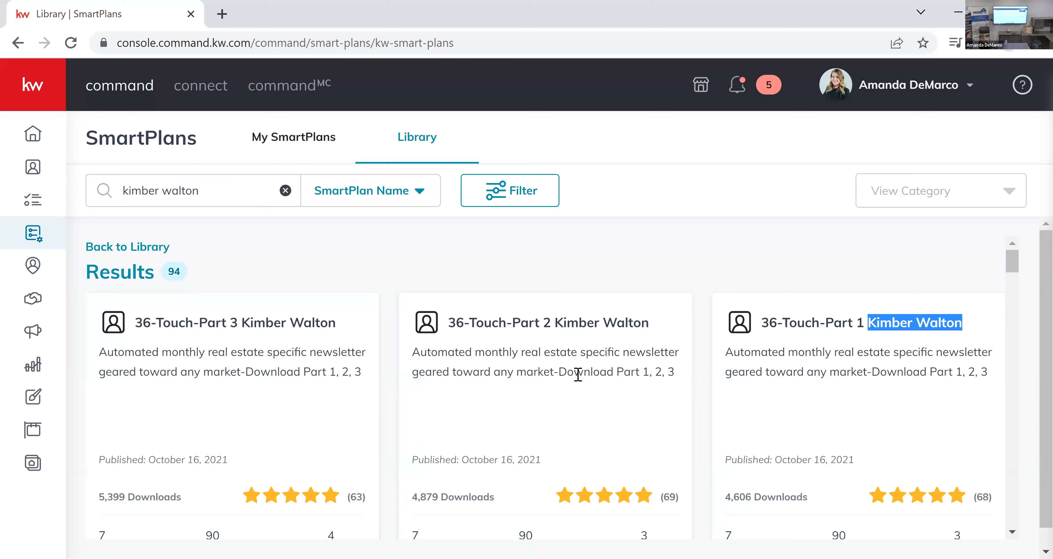
left_click(676, 328)
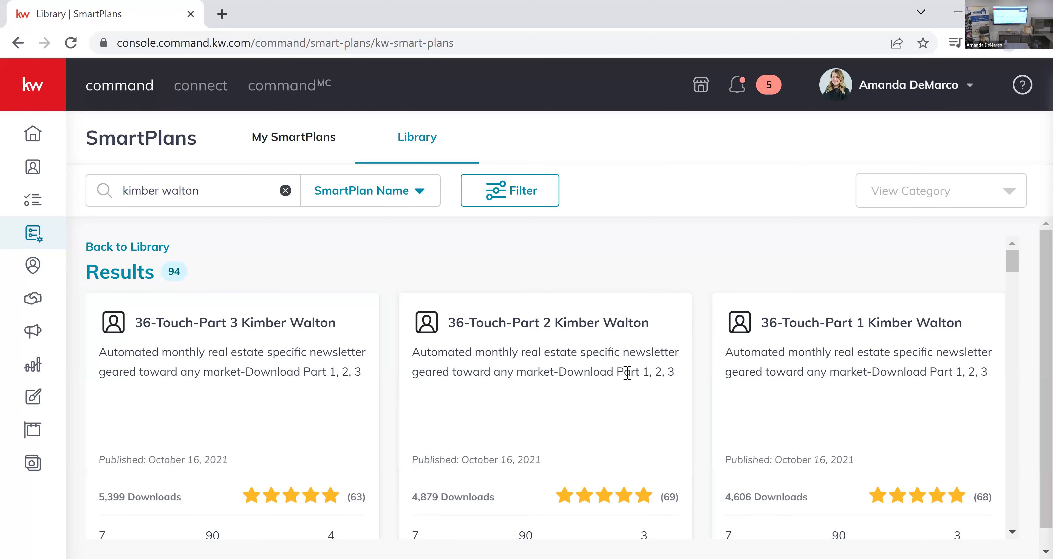
scroll(629, 380, "down", 3)
scroll(629, 380, "down", 6)
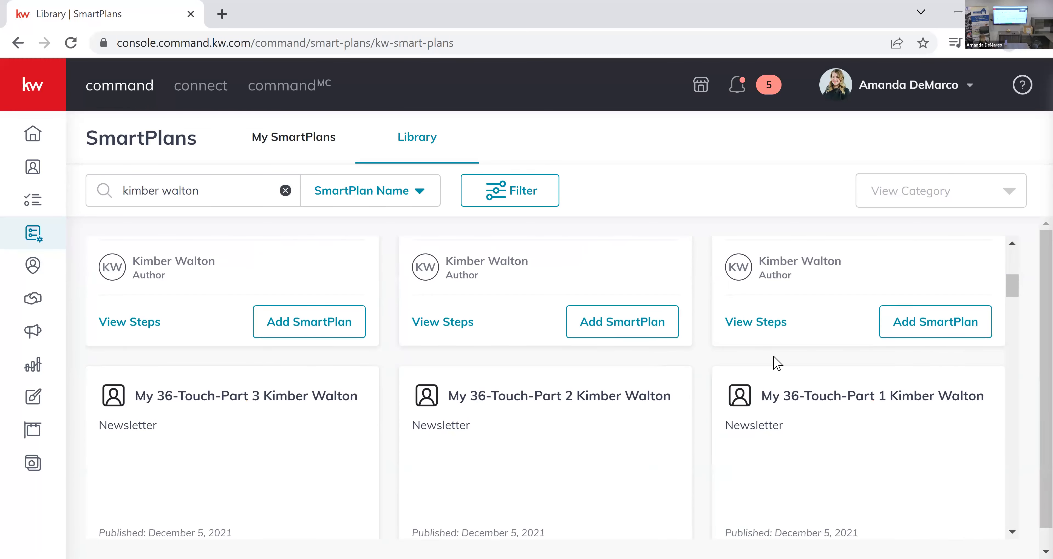
scroll(777, 363, "down", 10)
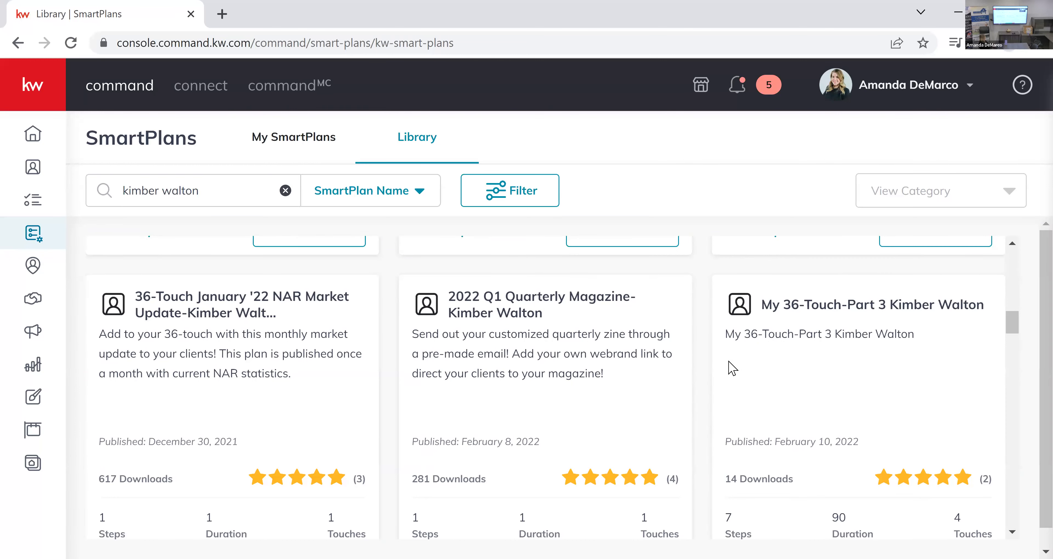
scroll(692, 390, "up", 12)
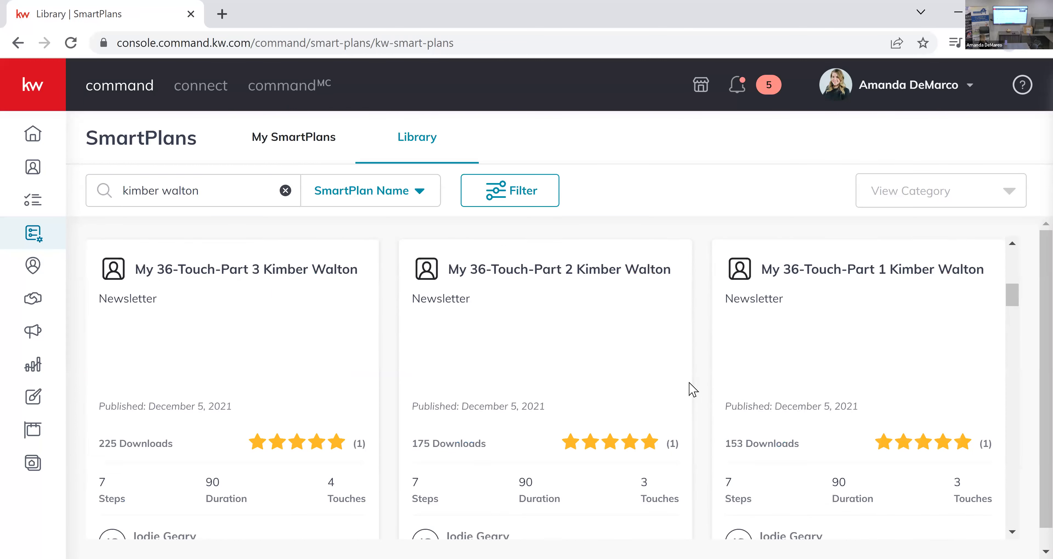
scroll(692, 389, "up", 2)
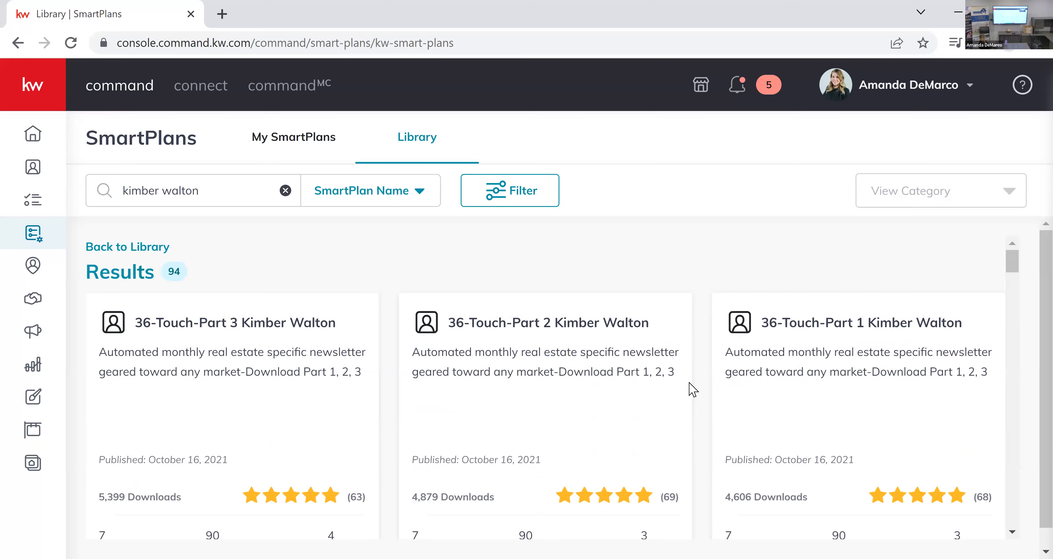
scroll(691, 389, "down", 4)
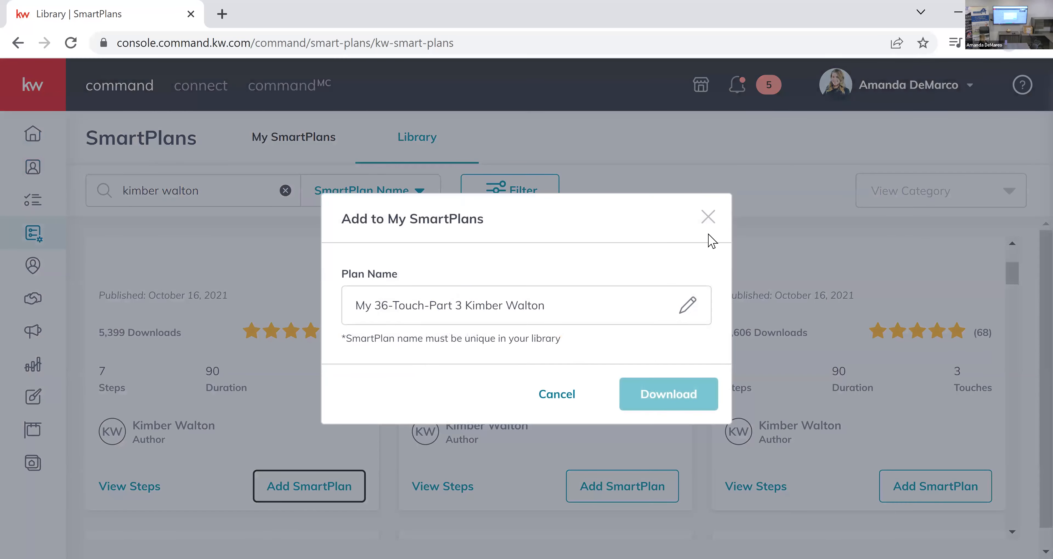
left_click(708, 219)
Find the Long Term Follow-Up Plan Part 3 in the results, open its download dialog, and close it without downloading.
scroll(713, 329, "down", 8)
scroll(716, 335, "down", 6)
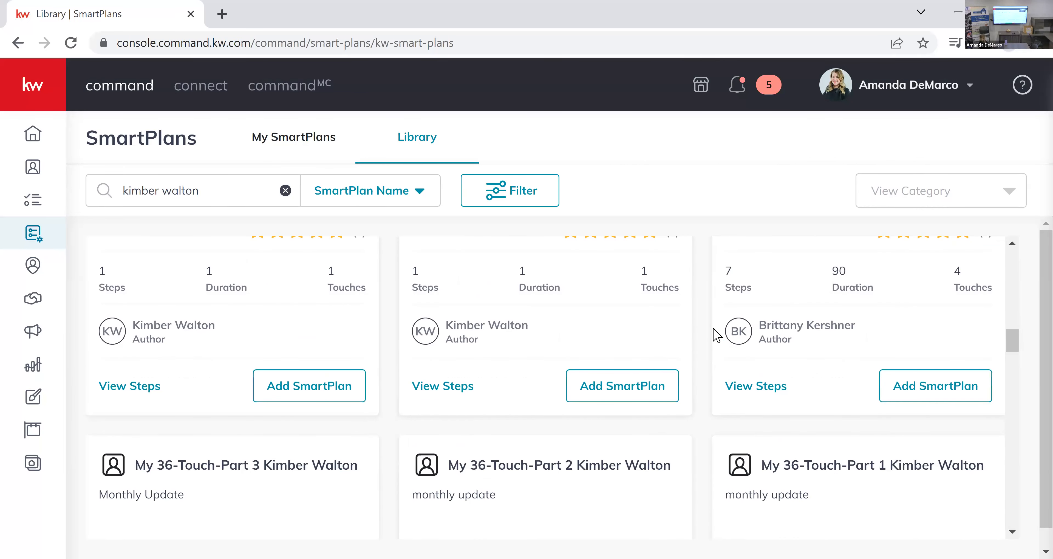
scroll(716, 335, "down", 10)
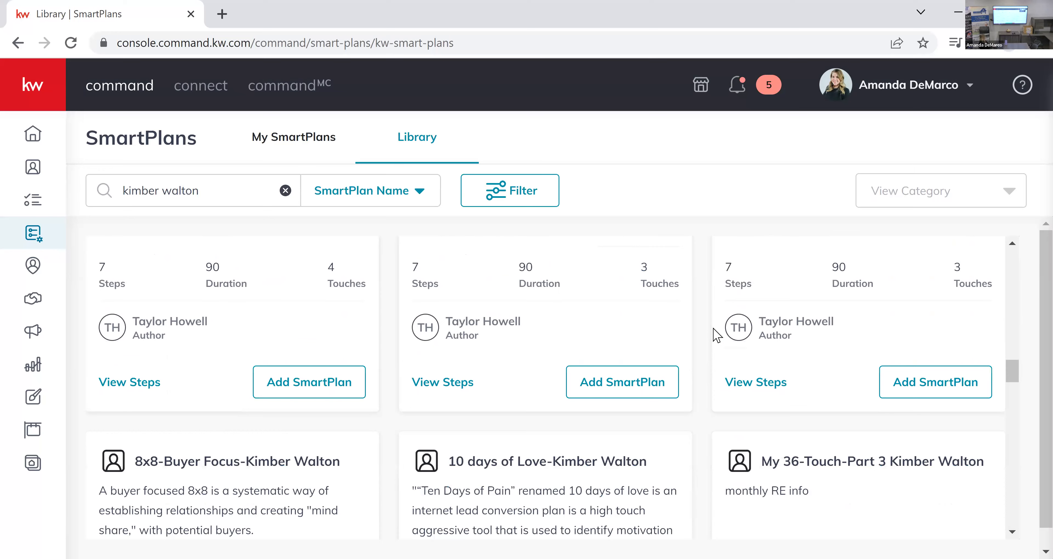
scroll(716, 336, "down", 12)
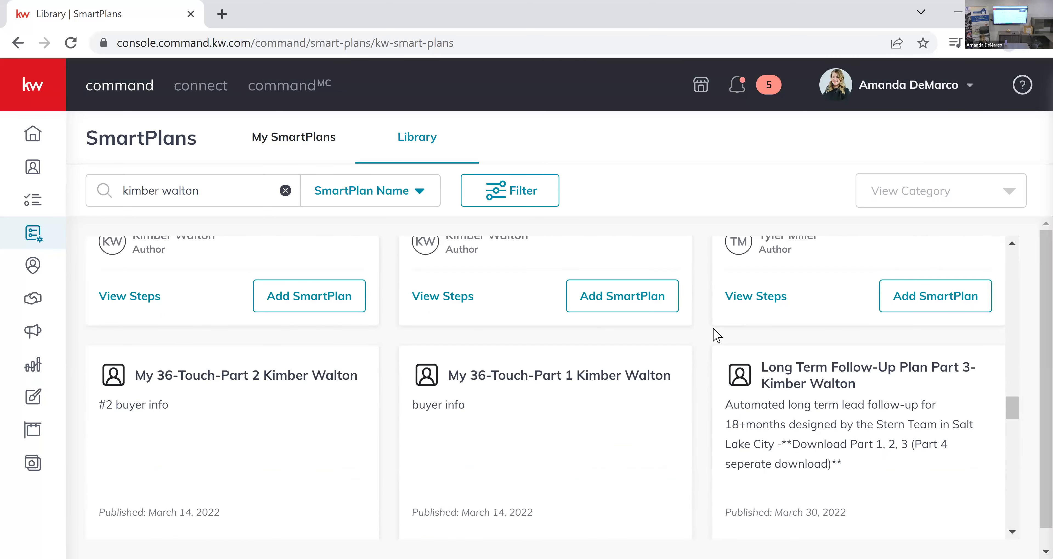
scroll(716, 335, "down", 2)
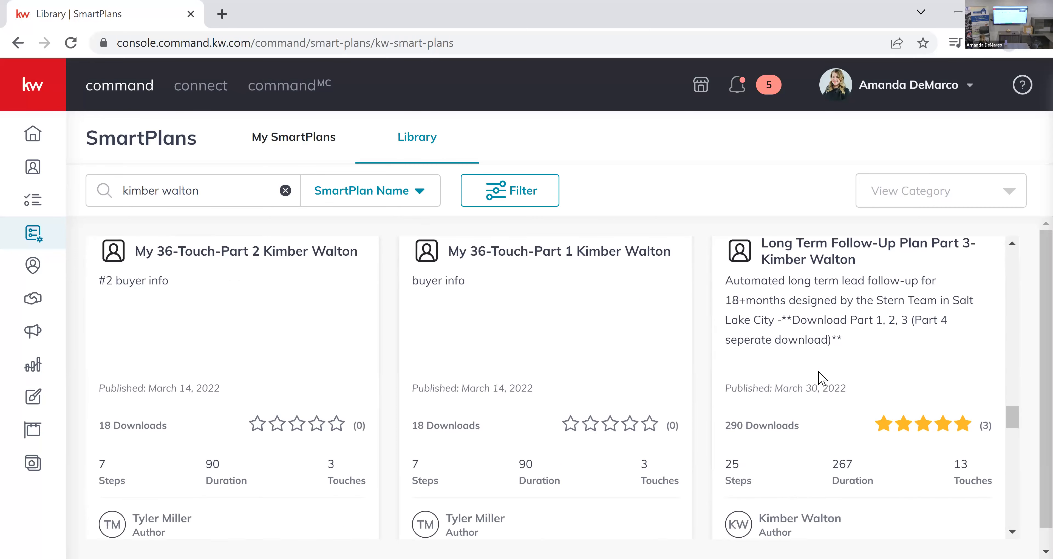
scroll(820, 376, "down", 2)
scroll(935, 475, "down", 2)
left_click(934, 466)
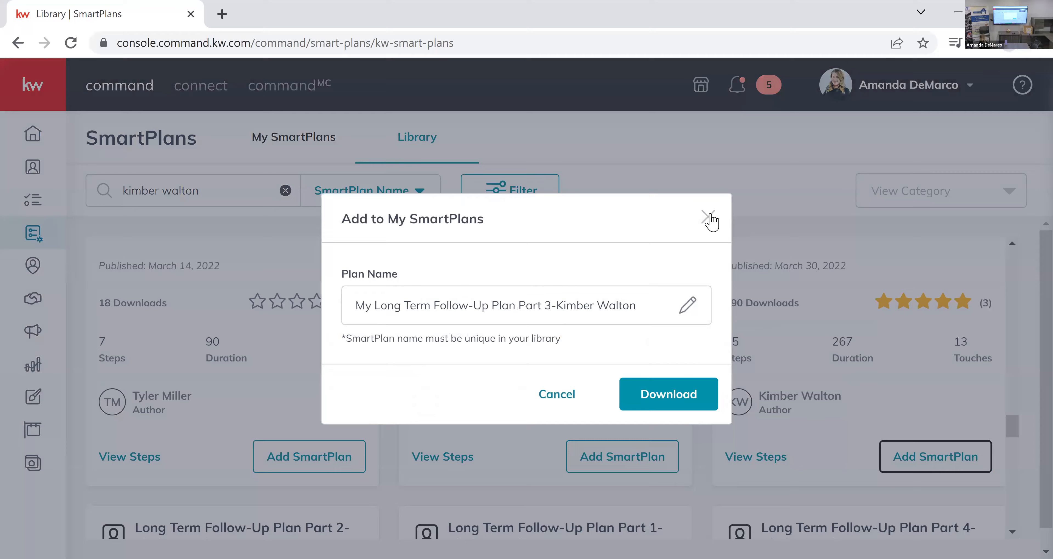
left_click(721, 446)
Browse further through the author's plans, examining the 36-touch Part 6 newsletter plan and its companion parts.
scroll(721, 445, "down", 10)
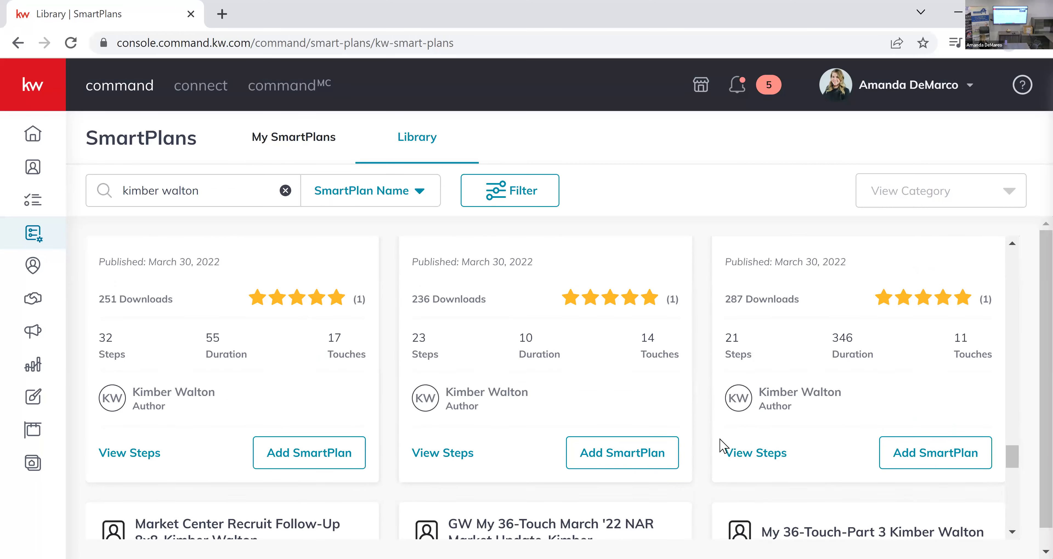
scroll(723, 445, "down", 2)
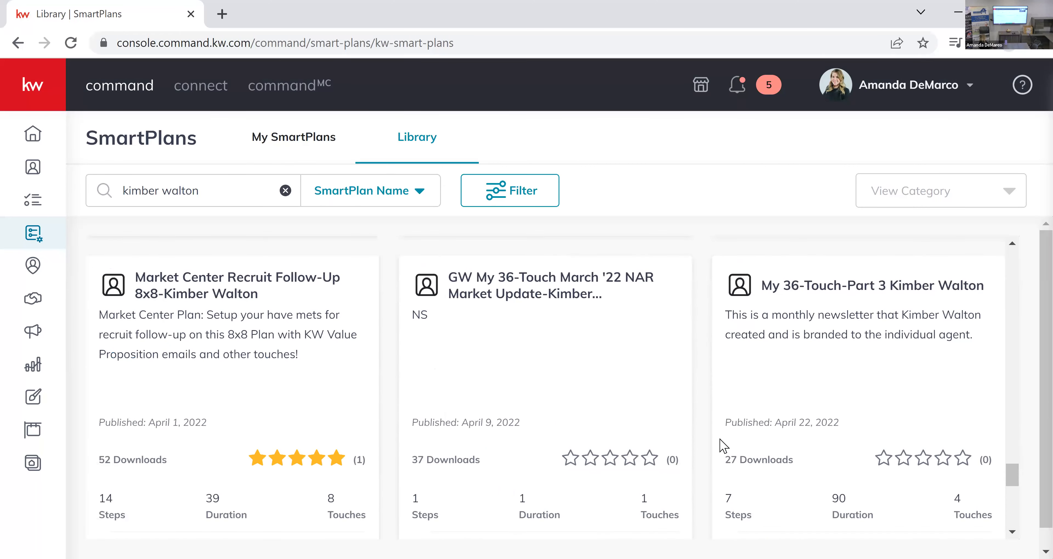
scroll(724, 446, "down", 5)
scroll(723, 445, "down", 5)
scroll(723, 445, "up", 10)
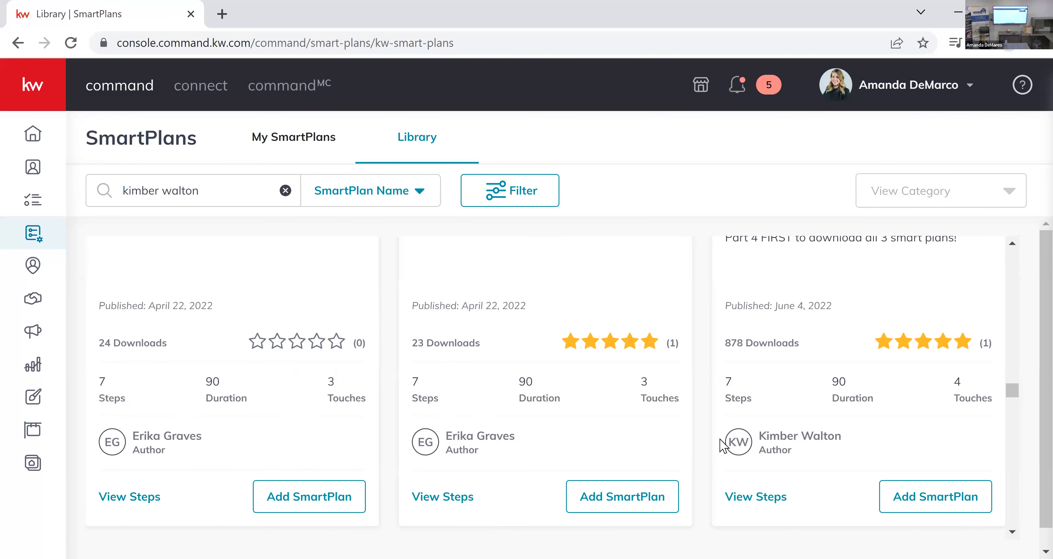
scroll(721, 445, "up", 4)
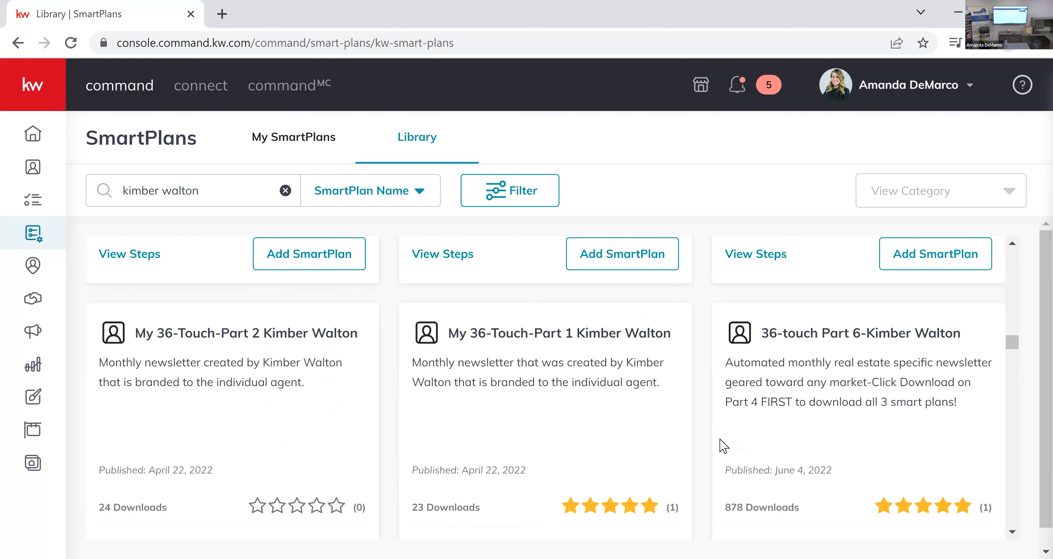
scroll(721, 443, "down", 2)
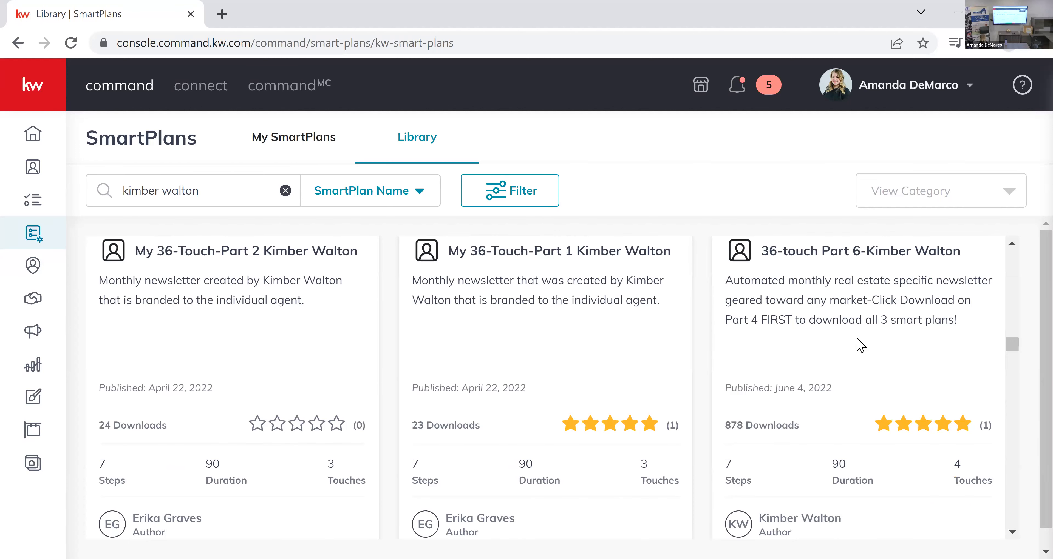
scroll(858, 341, "down", 3)
scroll(858, 339, "down", 7)
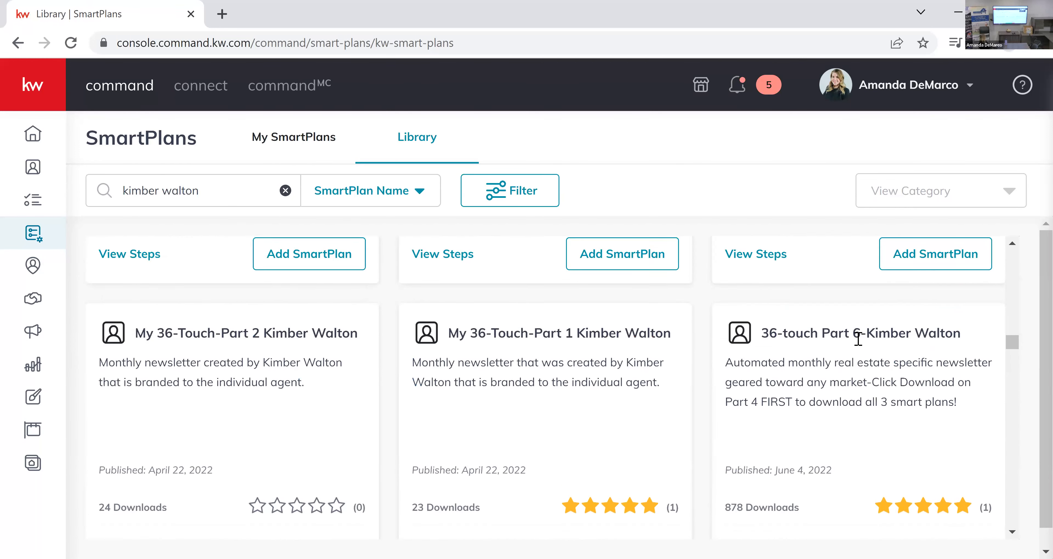
scroll(613, 356, "down", 2)
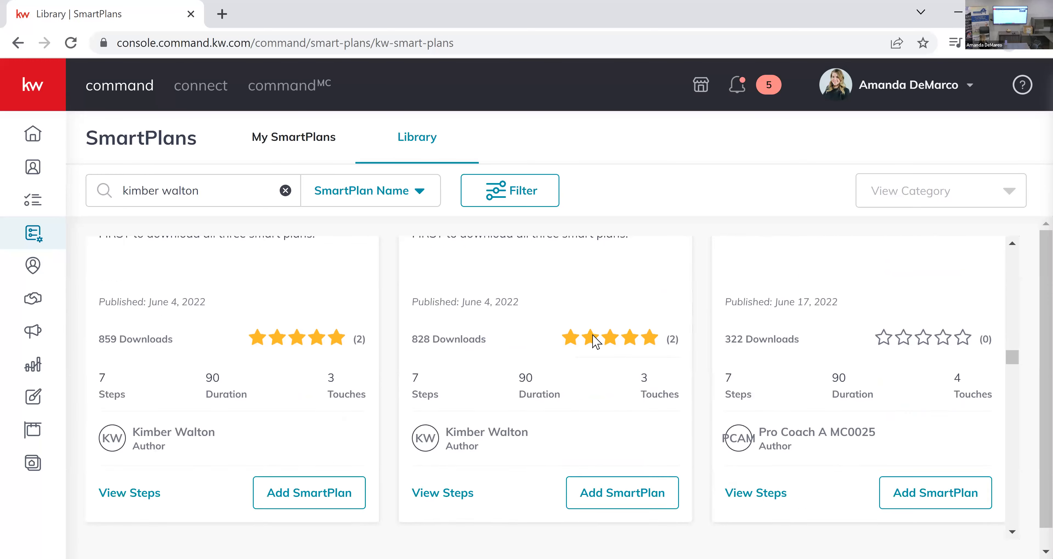
Add the 36-touch Part 4 bundle from the Library, downloading its linked Part 6 and Part 5 plans before Part 4 itself.
scroll(584, 319, "up", 2)
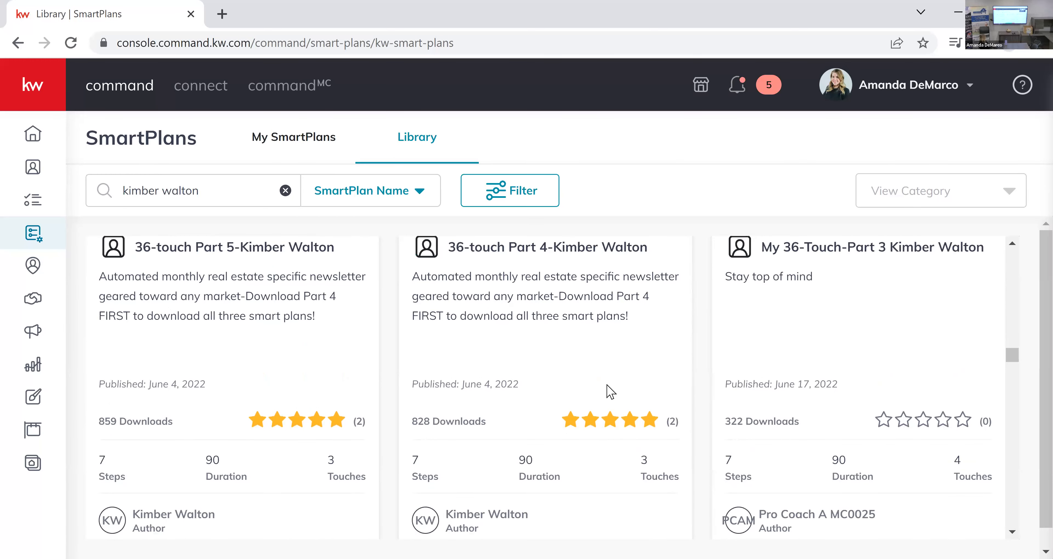
scroll(630, 394, "down", 1)
scroll(527, 285, "up", 1)
scroll(605, 483, "down", 2)
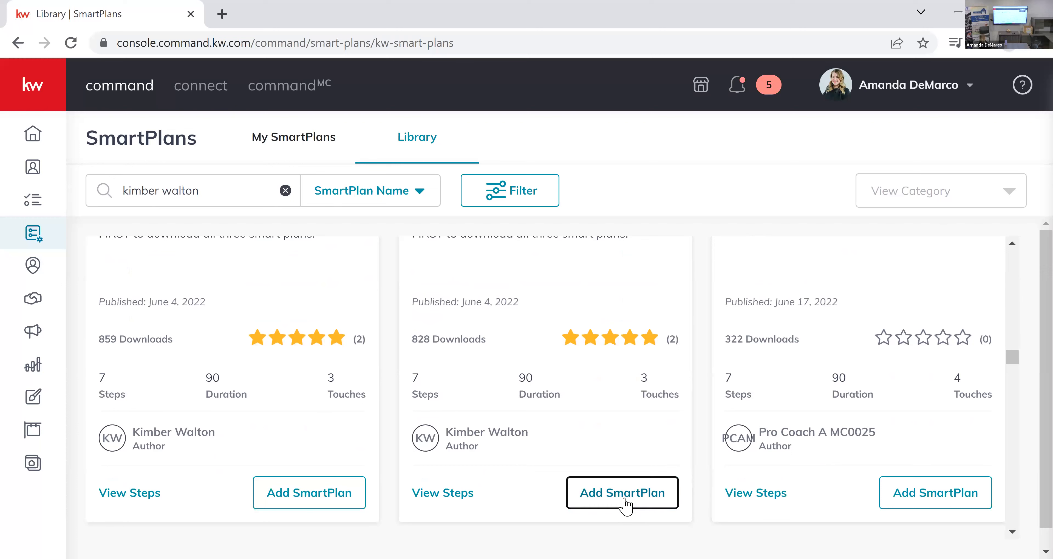
left_click(641, 476)
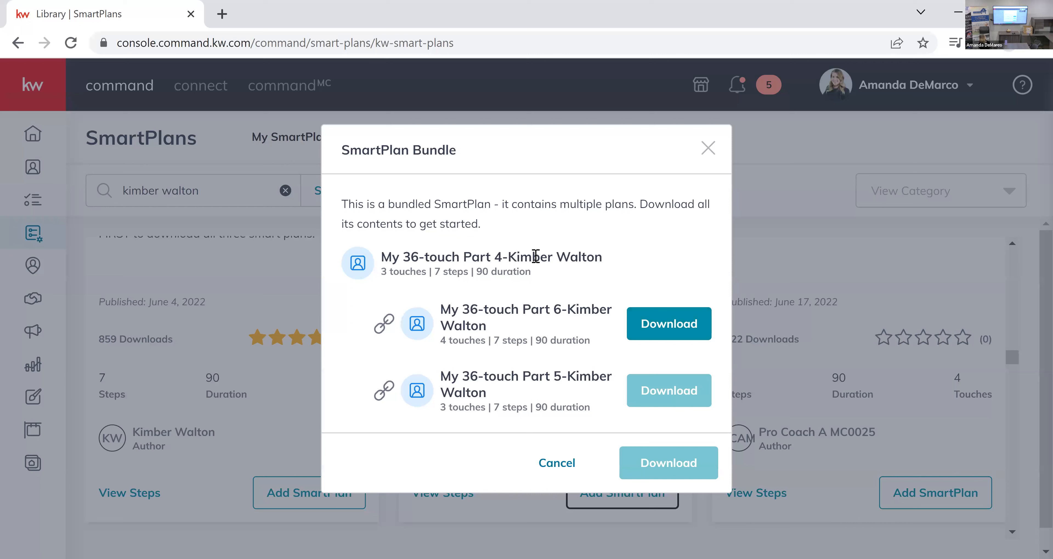
left_click(675, 323)
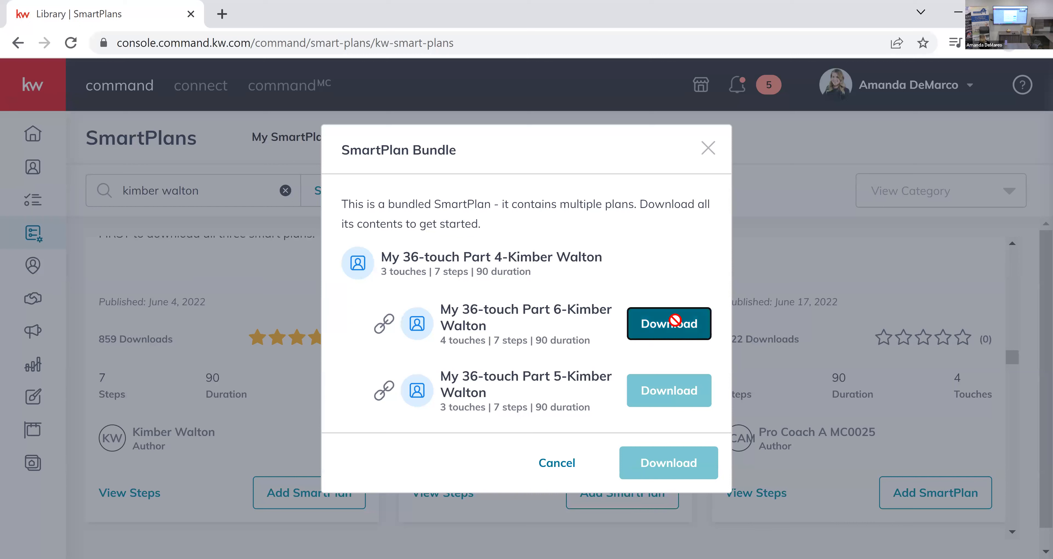
left_click(671, 403)
left_click(676, 466)
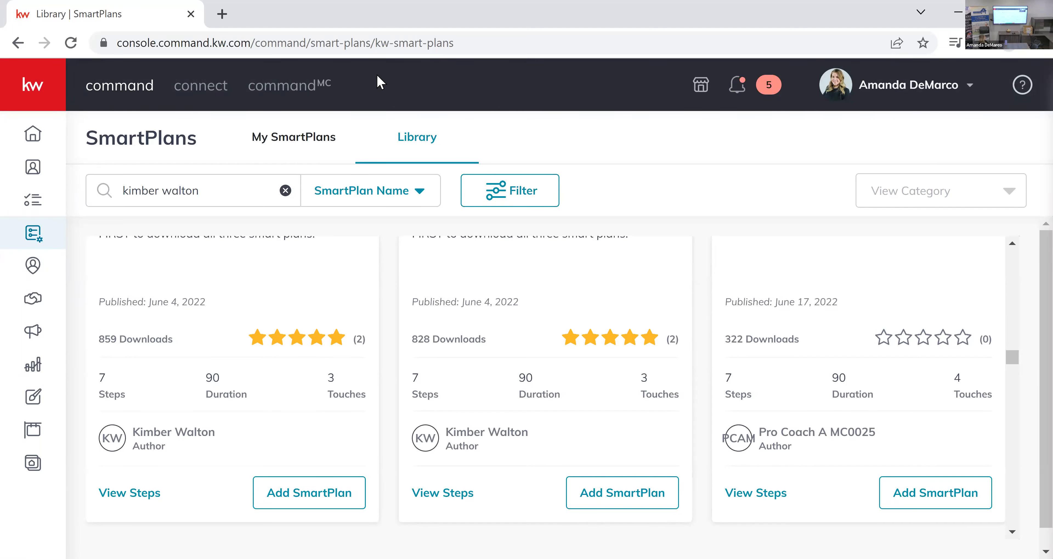
Go to My SmartPlans, dismiss the Twilio notice, and open the downloaded 36-touch Part 4 plan for editing.
left_click(347, 139)
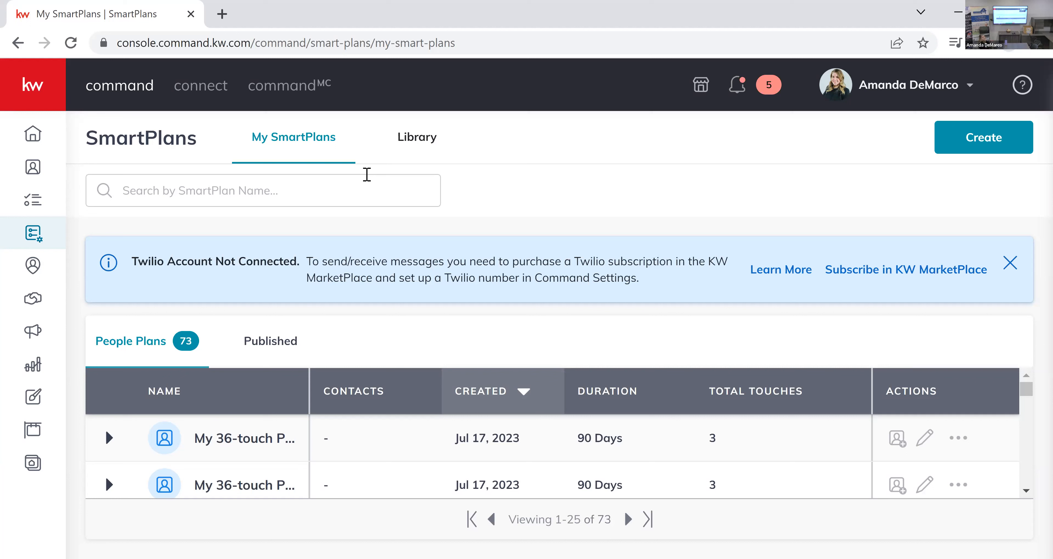
left_click(393, 397)
left_click(1010, 263)
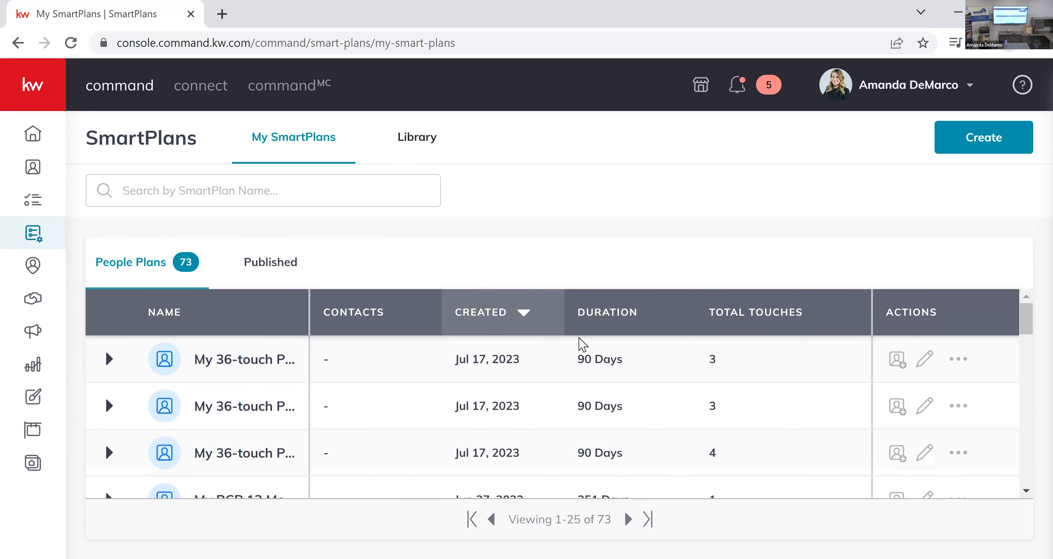
scroll(291, 394, "down", 2)
scroll(245, 450, "up", 2)
left_click(924, 360)
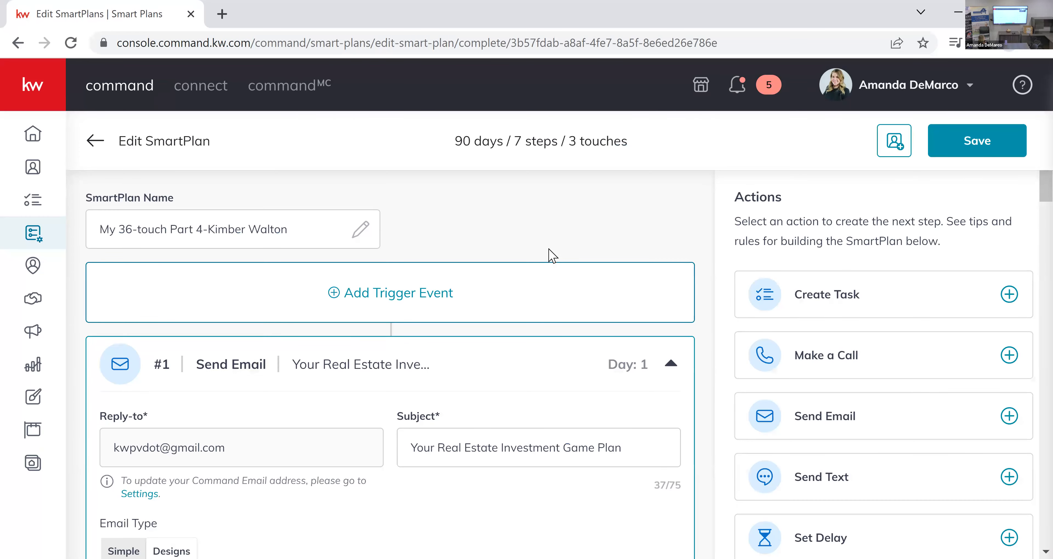
Skim the sequence of emails and delays in the 36-touch Part 4 plan and return to its beginning.
scroll(552, 256, "down", 10)
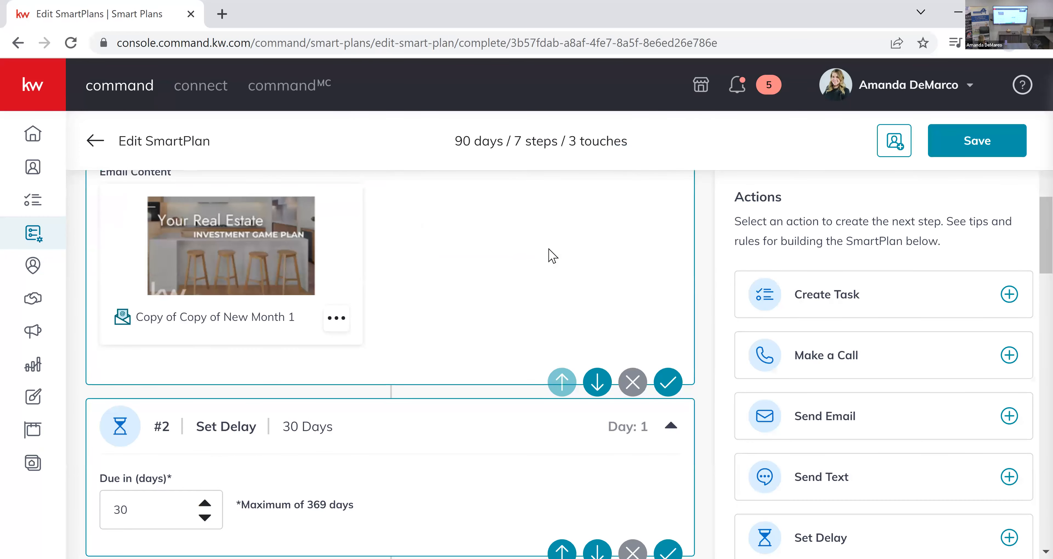
scroll(553, 256, "down", 5)
scroll(552, 256, "down", 2)
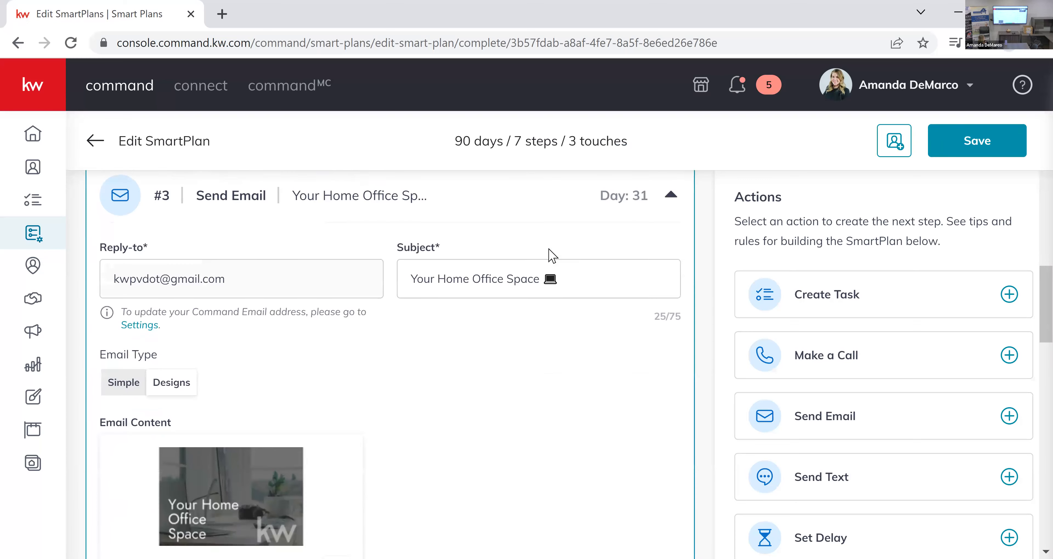
scroll(552, 256, "down", 12)
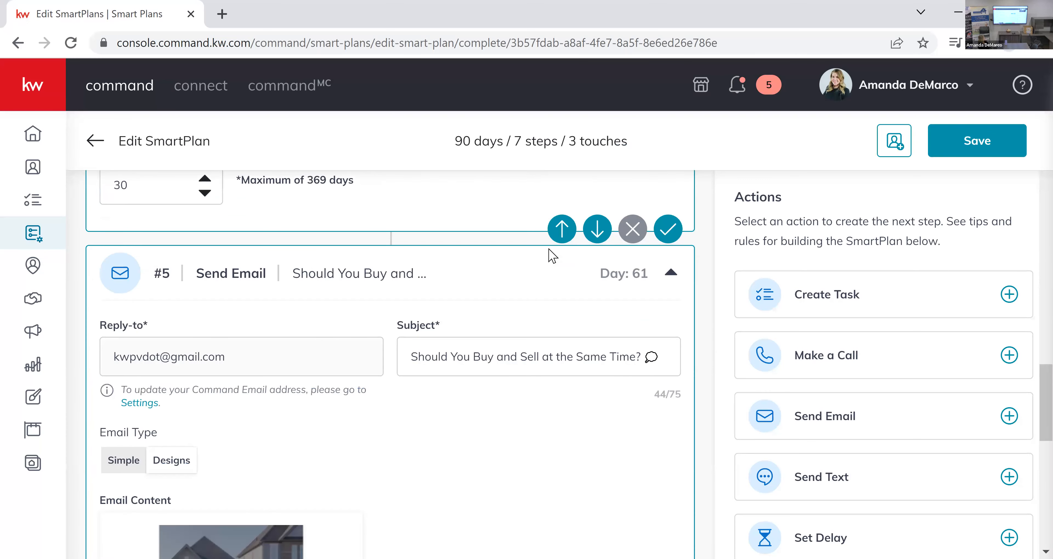
scroll(552, 256, "down", 8)
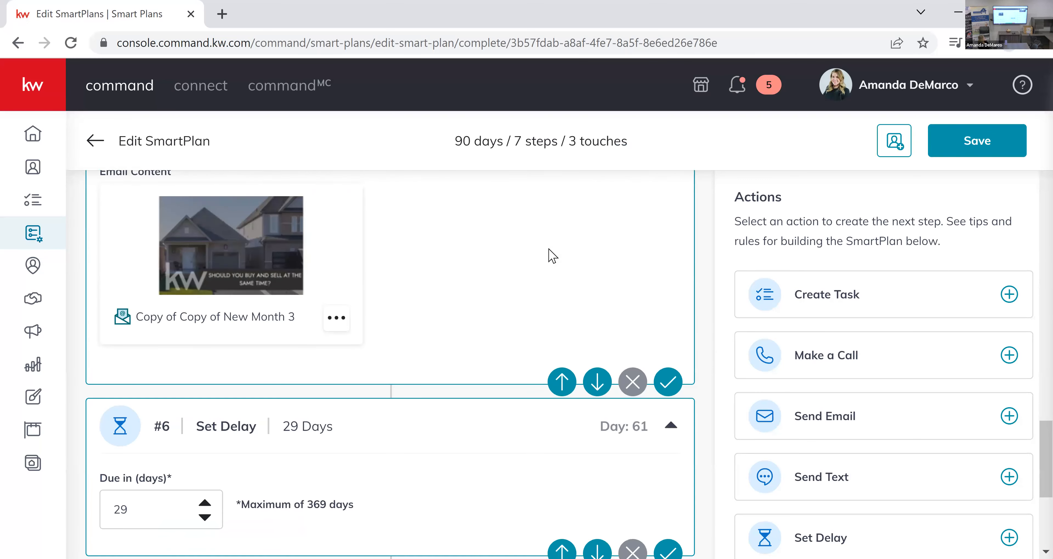
scroll(552, 257, "up", 8)
scroll(552, 256, "up", 15)
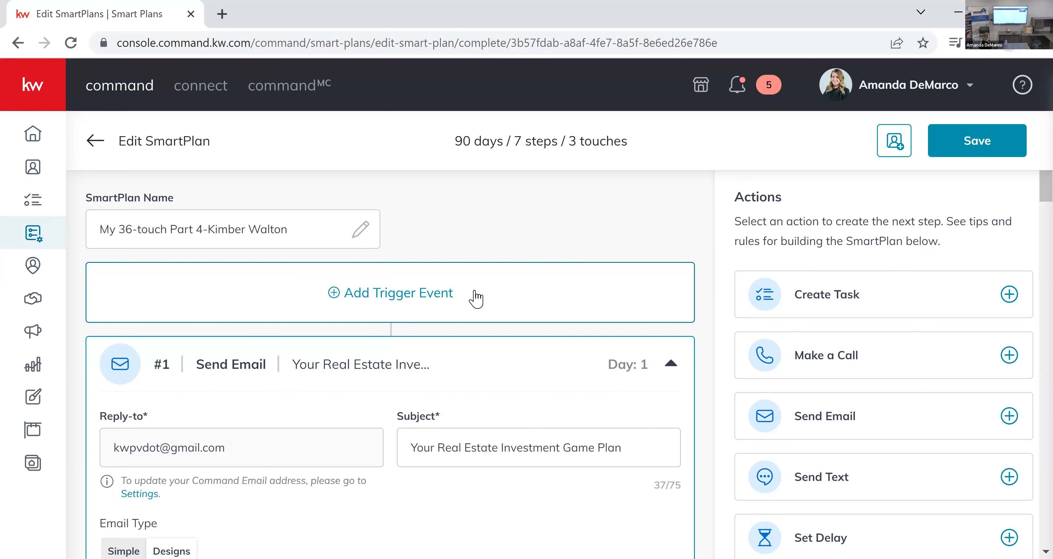
Examine the subject and design of each email in the Part 4 plan, through to its final Add to SmartPlan step.
scroll(474, 302, "down", 2)
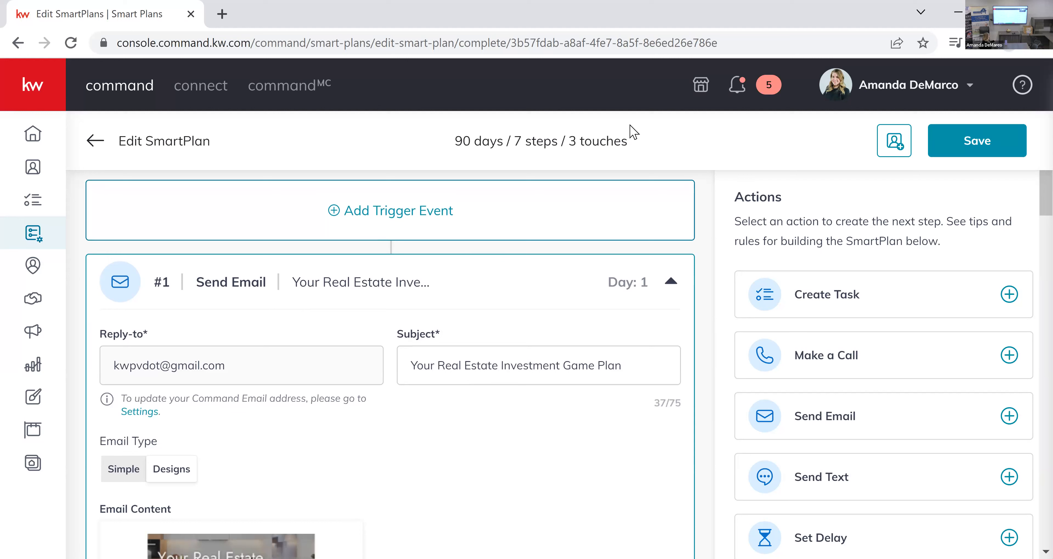
scroll(595, 240, "up", 2)
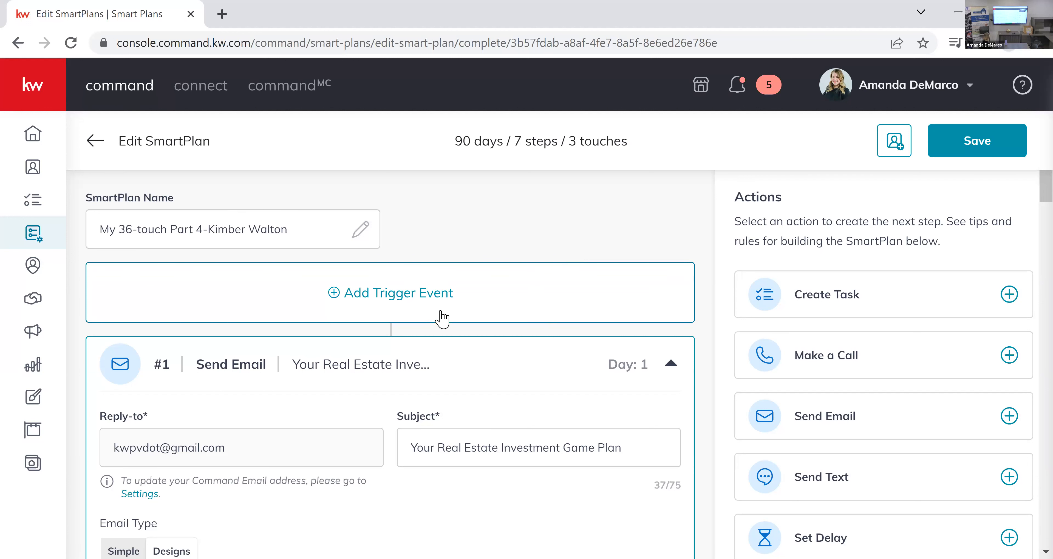
scroll(574, 266, "down", 4)
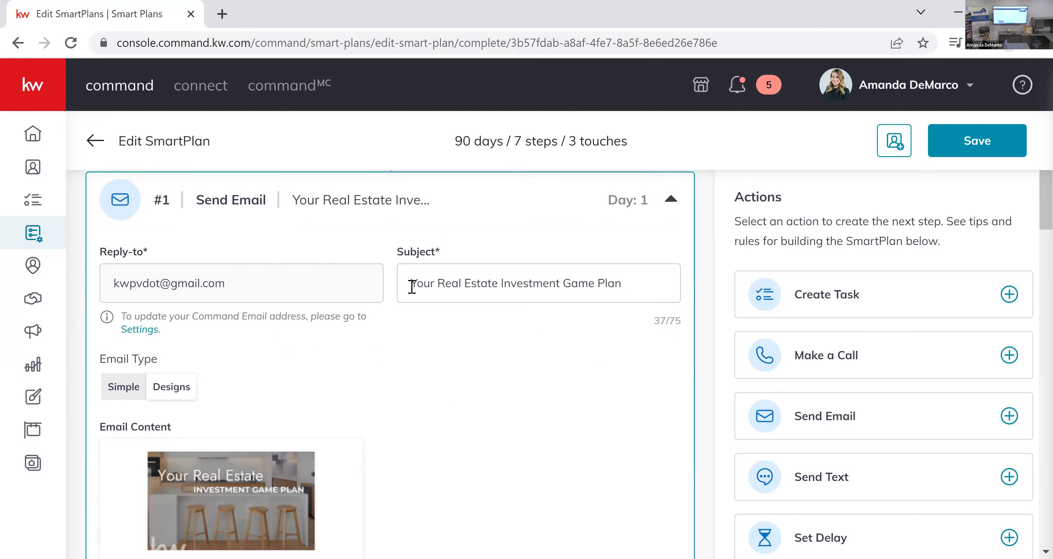
scroll(289, 405, "down", 2)
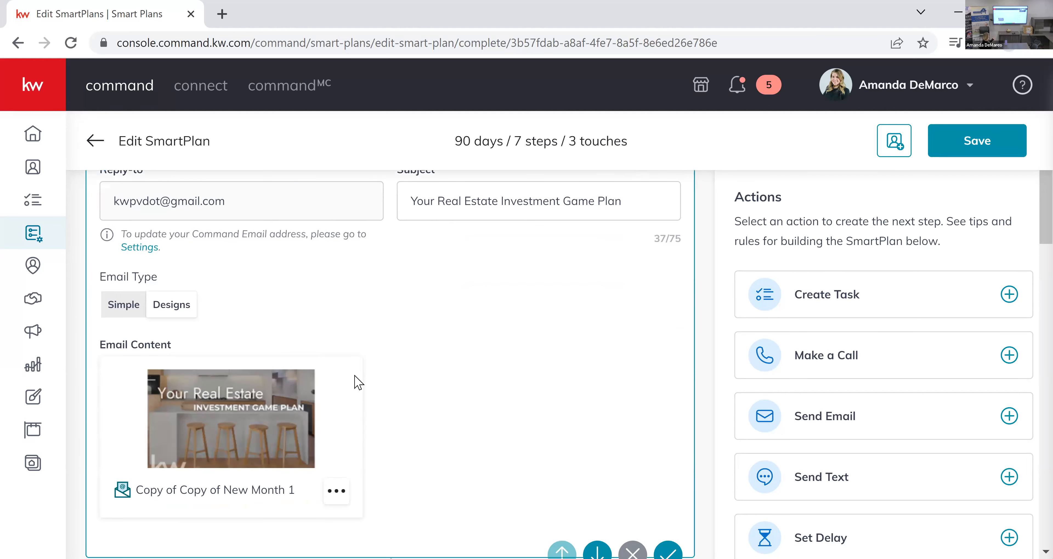
scroll(407, 362, "down", 1)
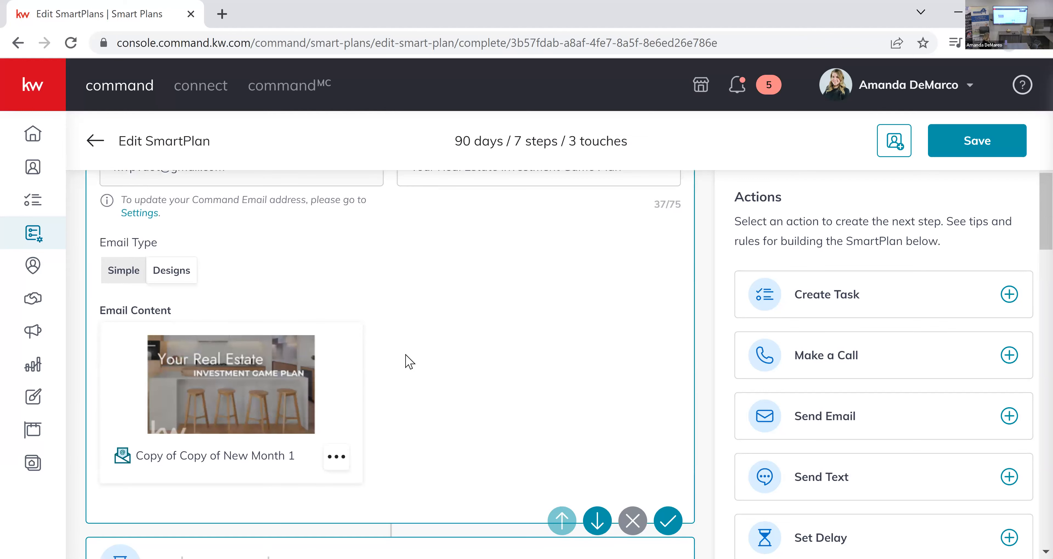
scroll(406, 362, "down", 17)
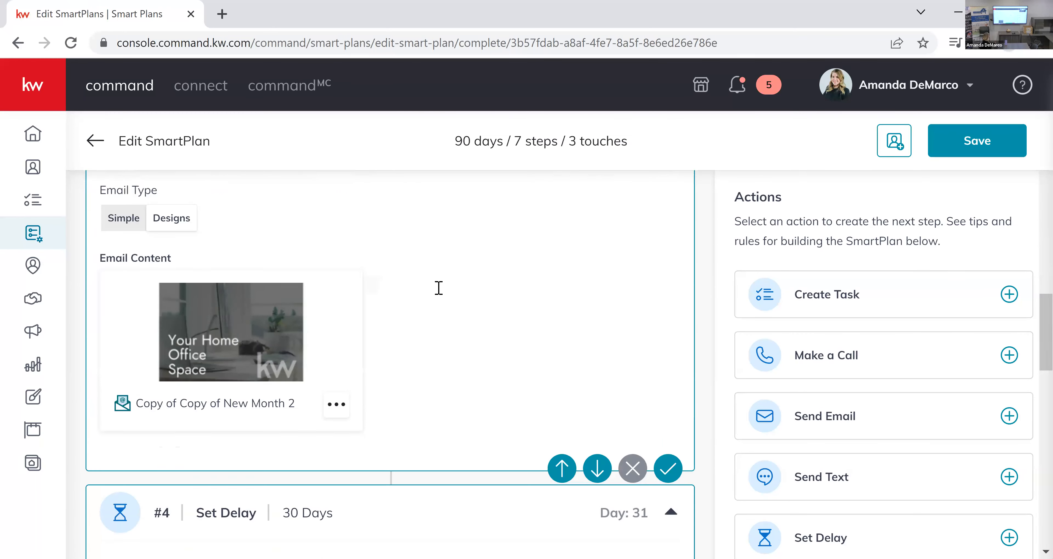
scroll(491, 332, "up", 4)
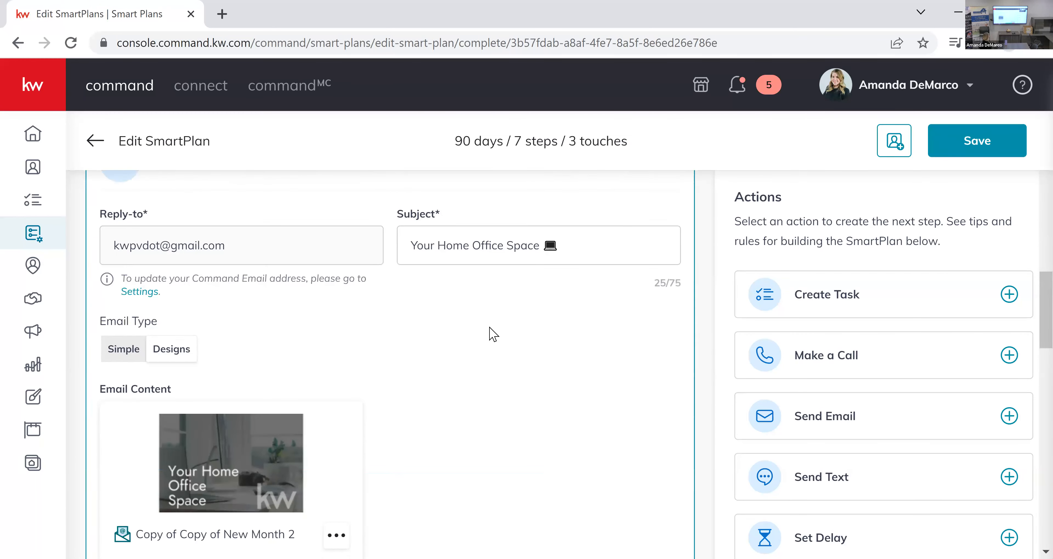
scroll(491, 331, "down", 15)
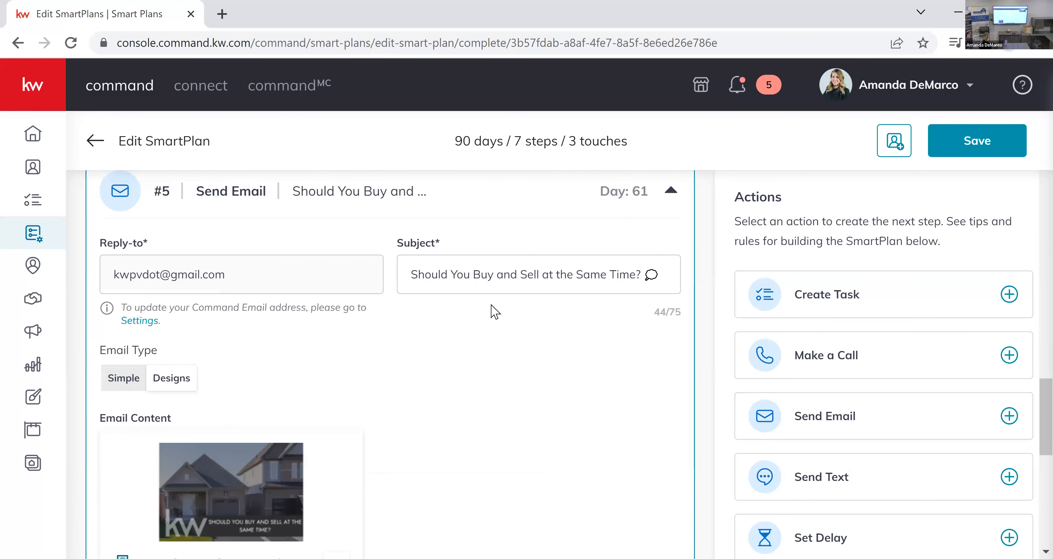
scroll(495, 311, "down", 15)
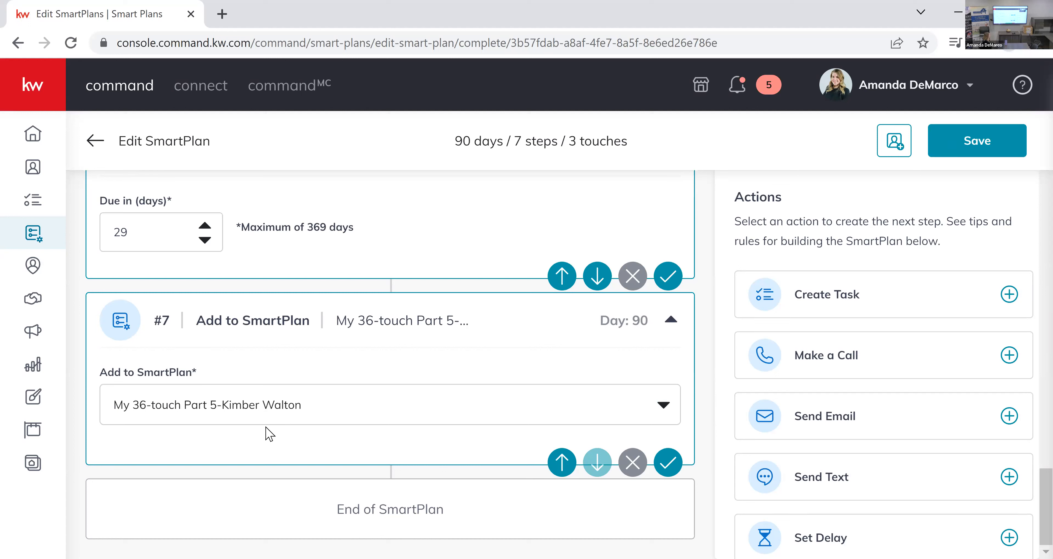
Check the delays between the Part 4 plan's emails and the plan's overall duration.
scroll(450, 274, "up", 10)
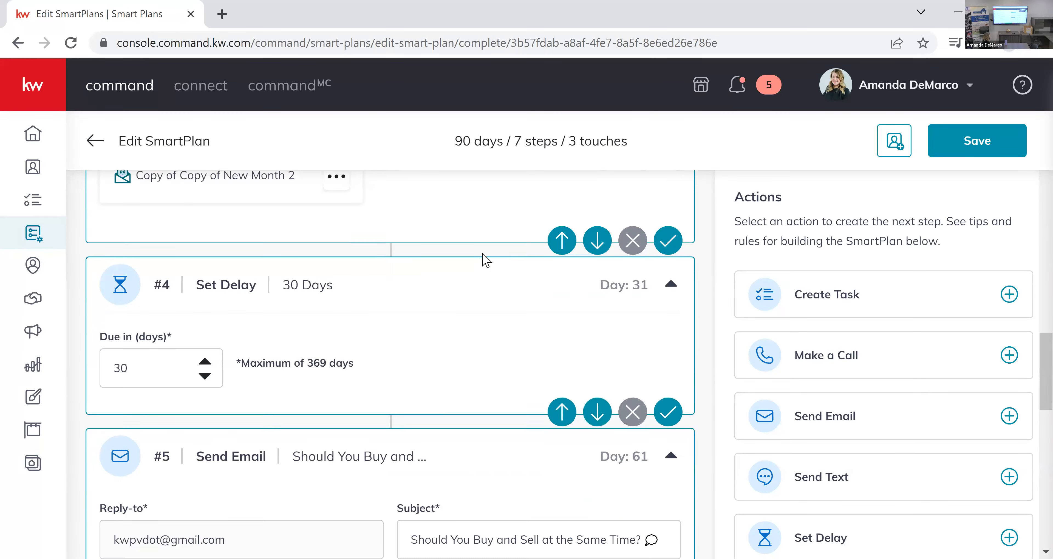
scroll(486, 260, "up", 10)
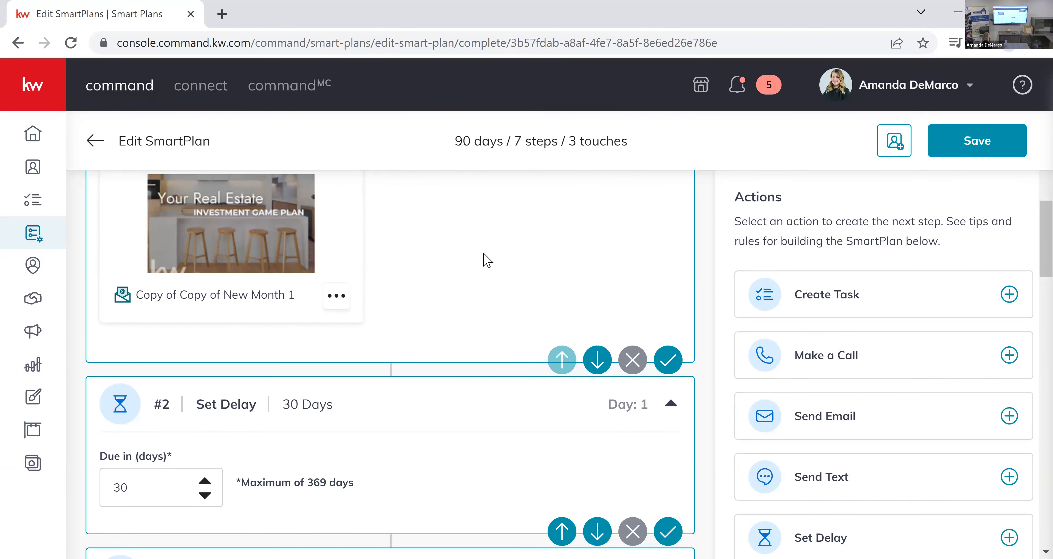
scroll(486, 261, "up", 10)
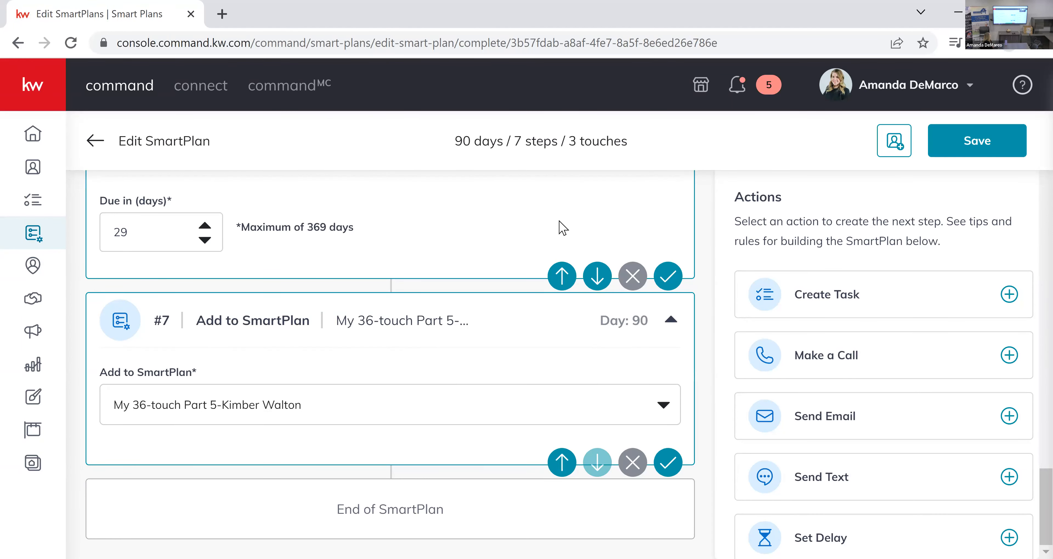
left_click_drag(460, 137, 503, 142)
Return to the My SmartPlans list and review the email step of My BCP Month #12 Top of Mind/Tips in the editor.
left_click(399, 354)
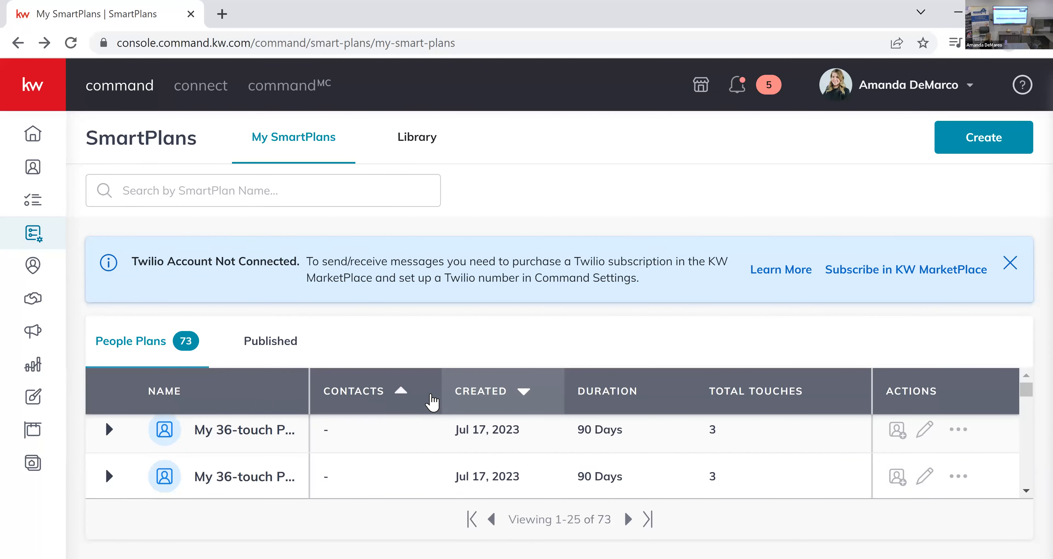
scroll(430, 404, "down", 5)
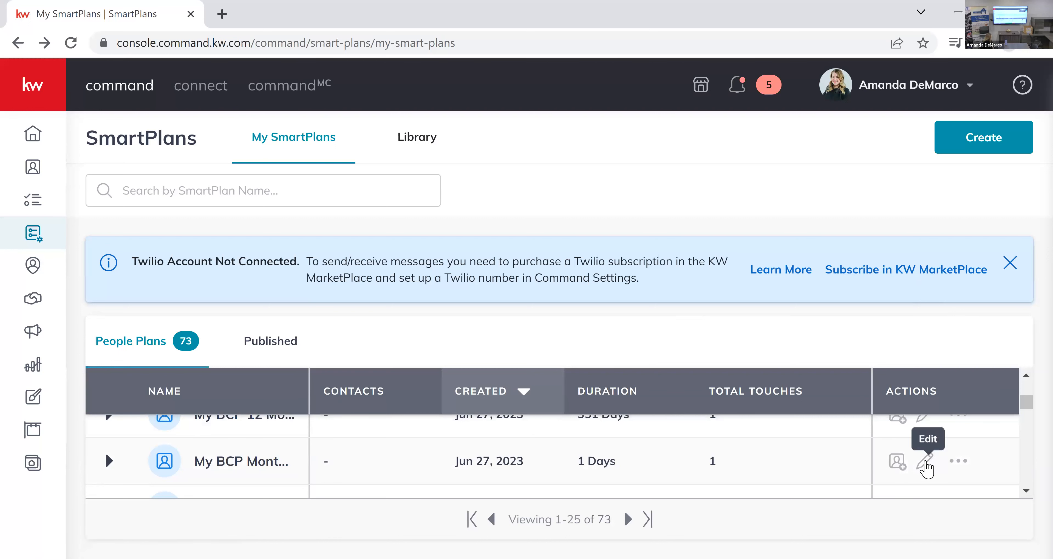
left_click(926, 466)
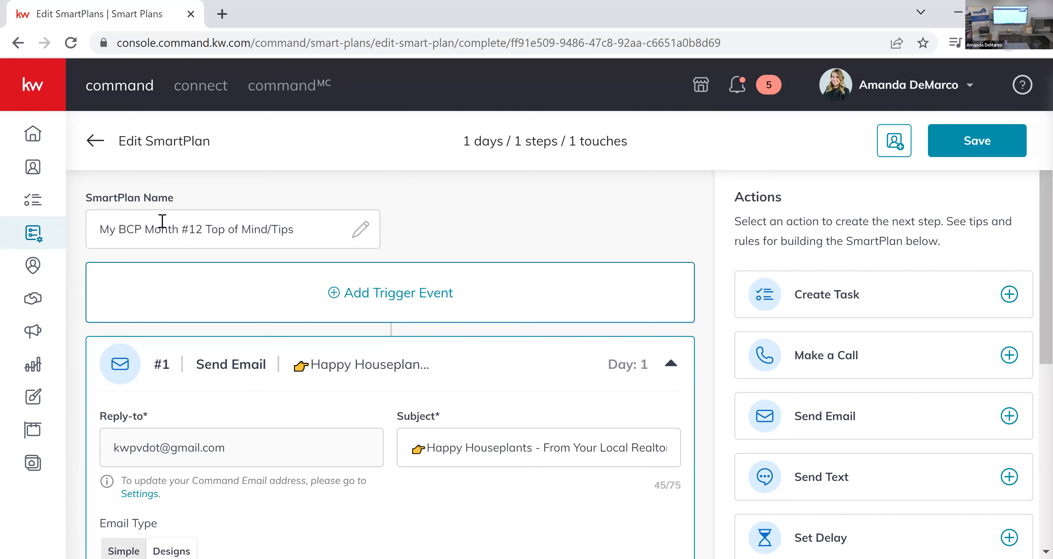
scroll(675, 233, "down", 8)
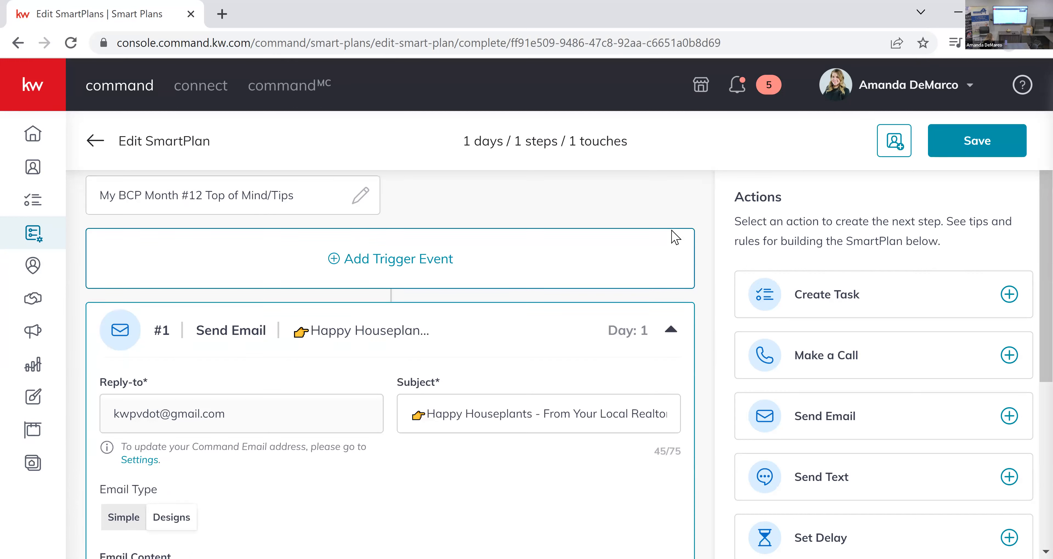
scroll(675, 235, "up", 8)
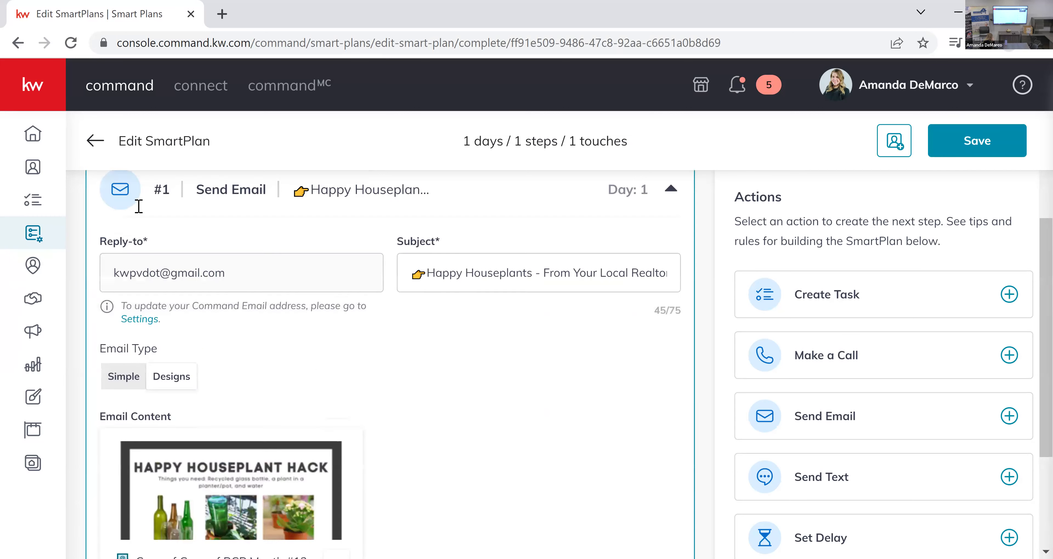
Go back to the My SmartPlans list and open My BCP 12 Month Touch/Top of Mind for editing.
key("alt+Left")
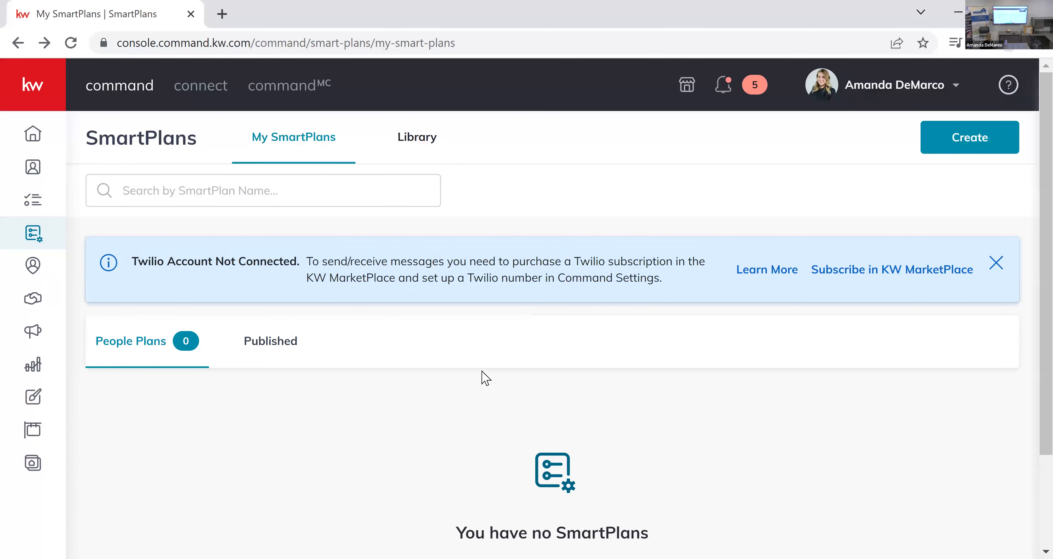
scroll(484, 377, "down", 2)
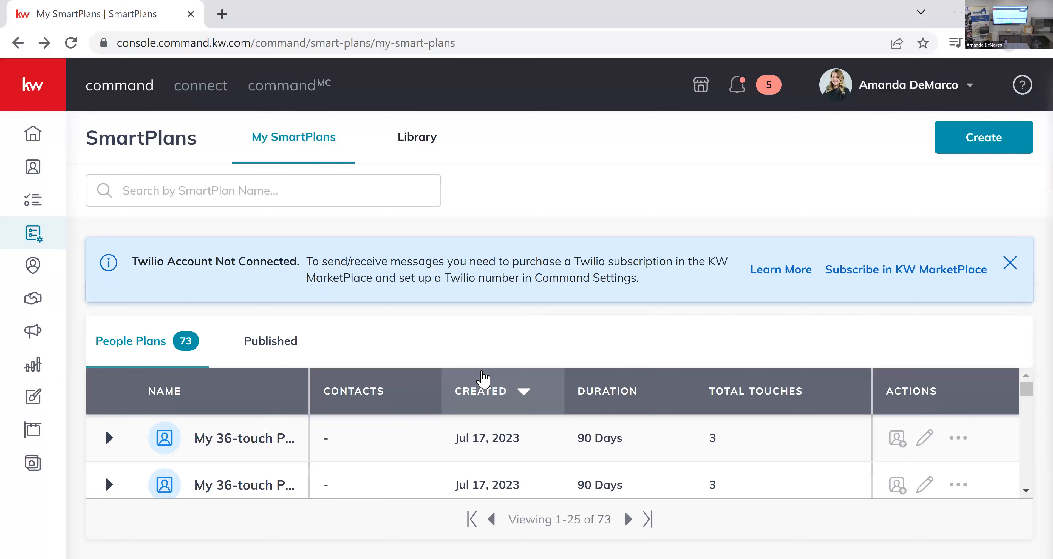
scroll(310, 466, "down", 4)
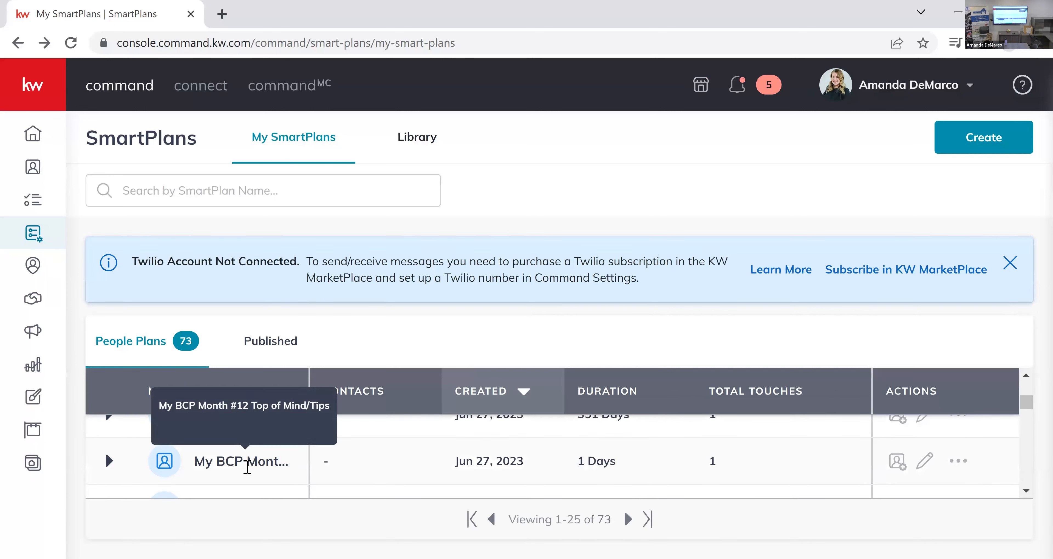
scroll(241, 491, "up", 2)
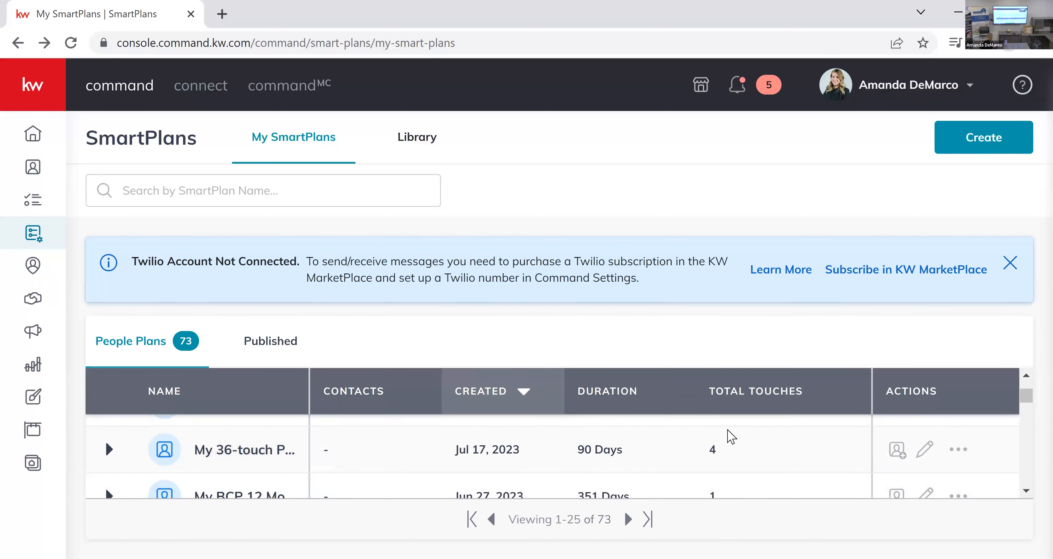
left_click(922, 494)
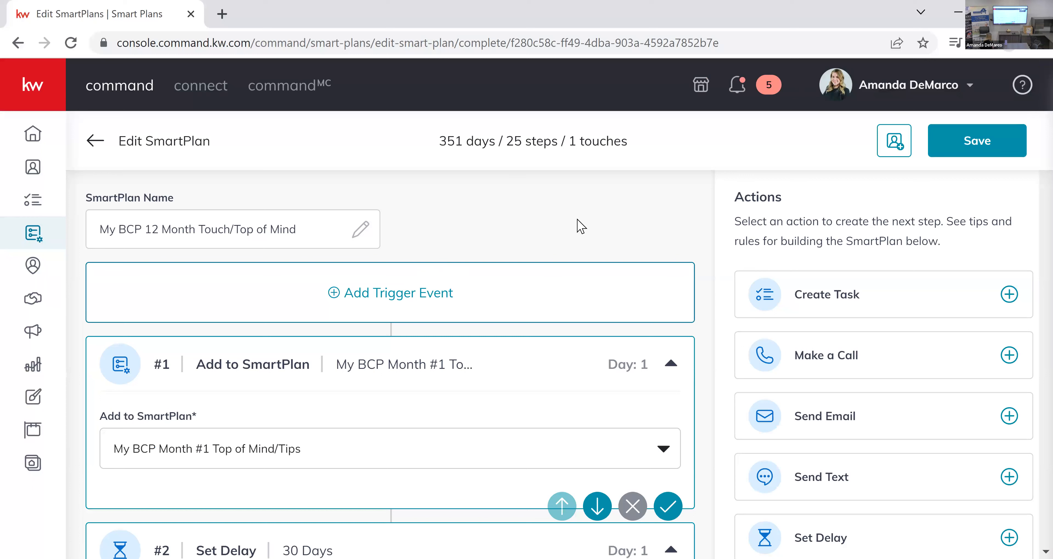
Check the overall duration of My BCP 12 Month Touch/Top of Mind and look through its monthly Add to SmartPlan steps.
left_click_drag(439, 146, 501, 147)
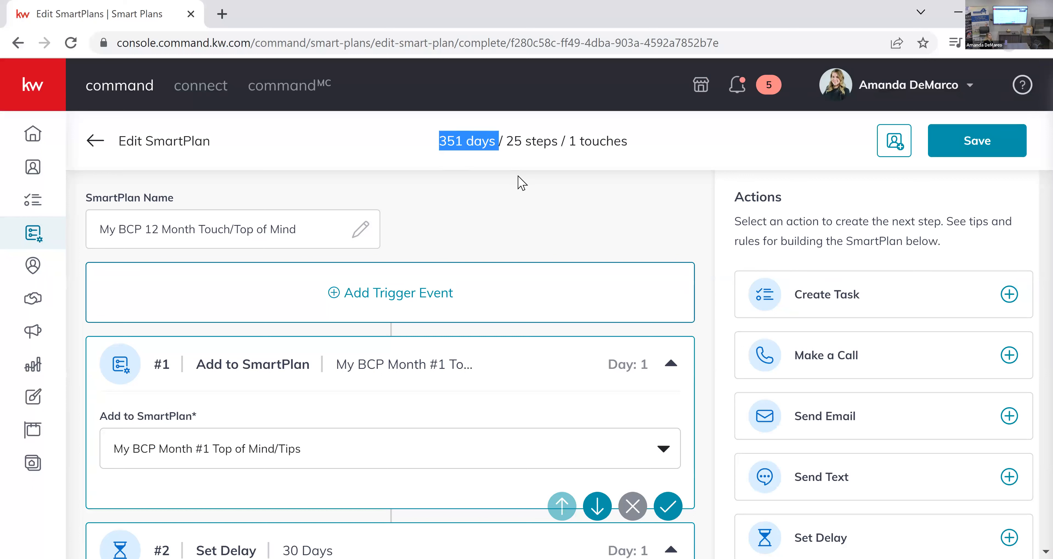
left_click(526, 196)
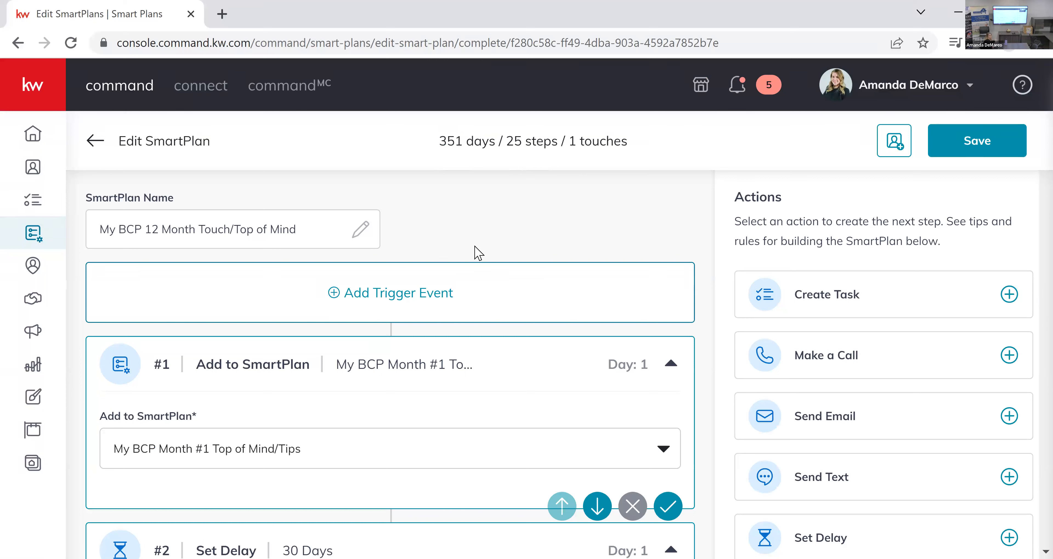
scroll(476, 254, "down", 20)
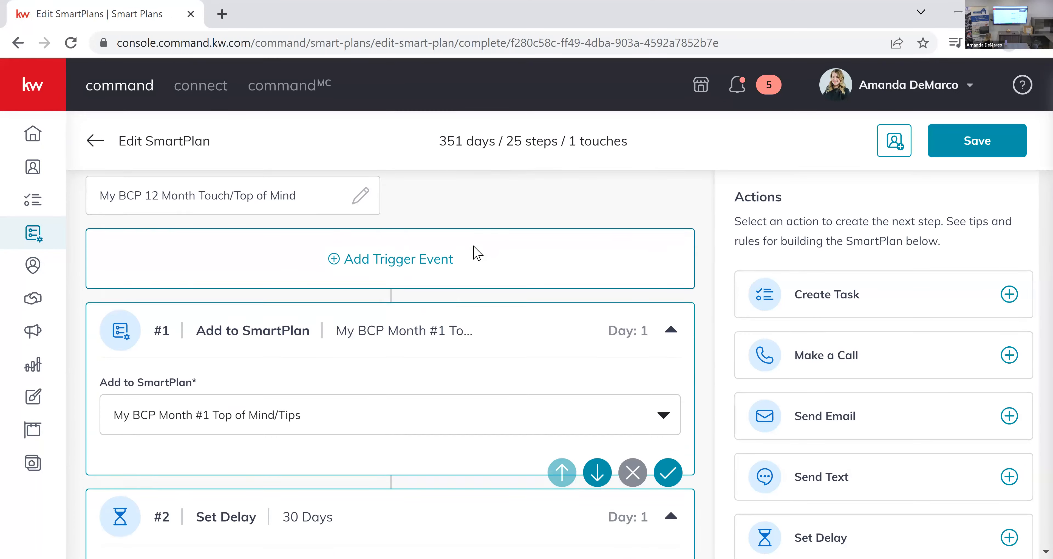
scroll(476, 254, "down", 15)
scroll(474, 251, "up", 5)
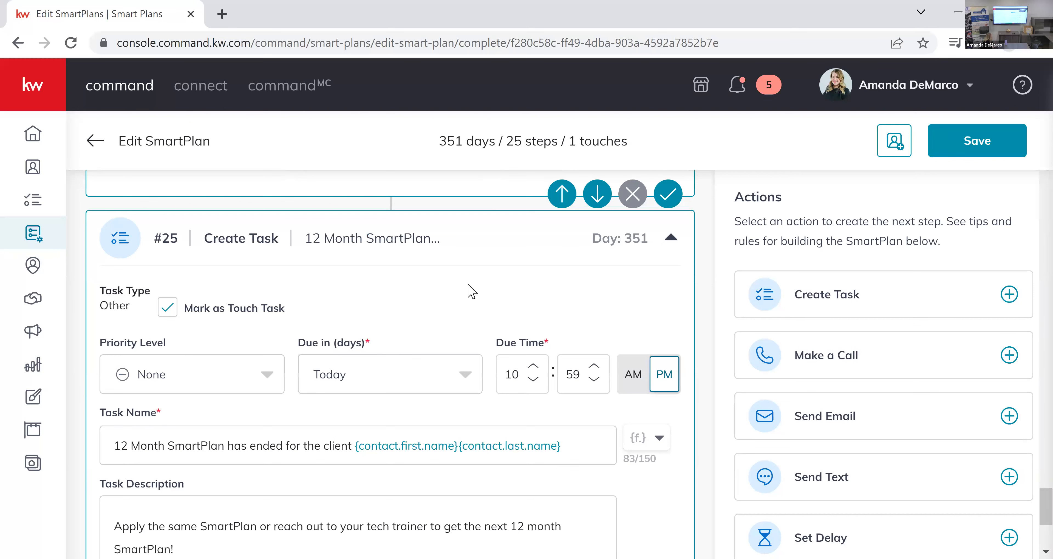
Examine the plan's final Create Task step, including its name, description and due time, along with the delay before it.
scroll(474, 291, "down", 2)
scroll(410, 336, "down", 2)
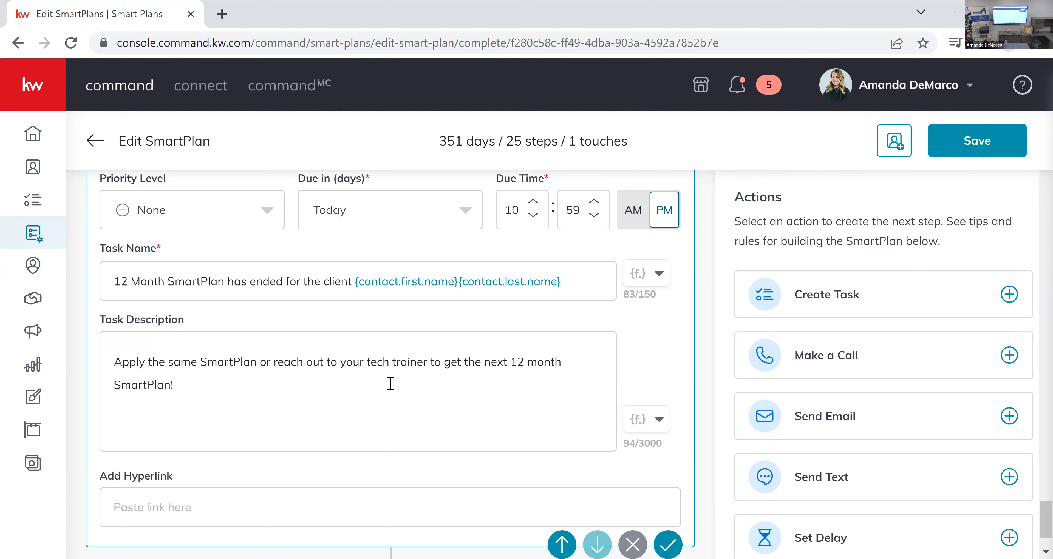
scroll(390, 386, "up", 5)
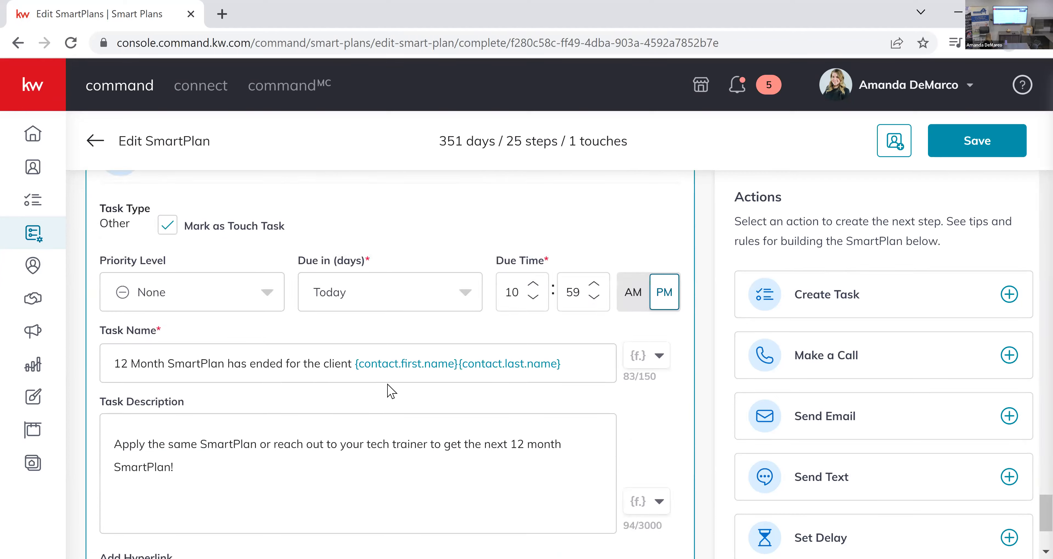
scroll(333, 262, "down", 1)
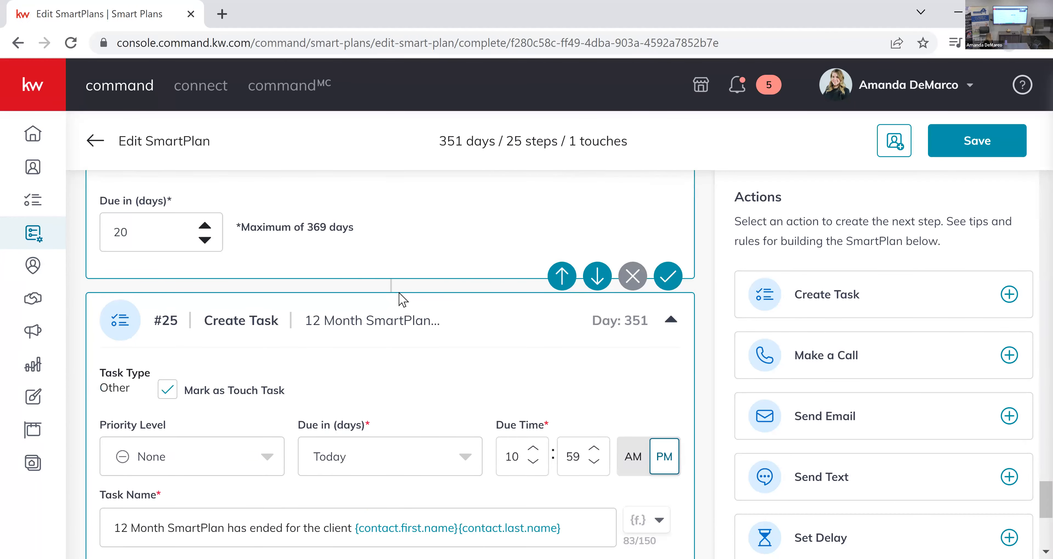
scroll(443, 320, "down", 2)
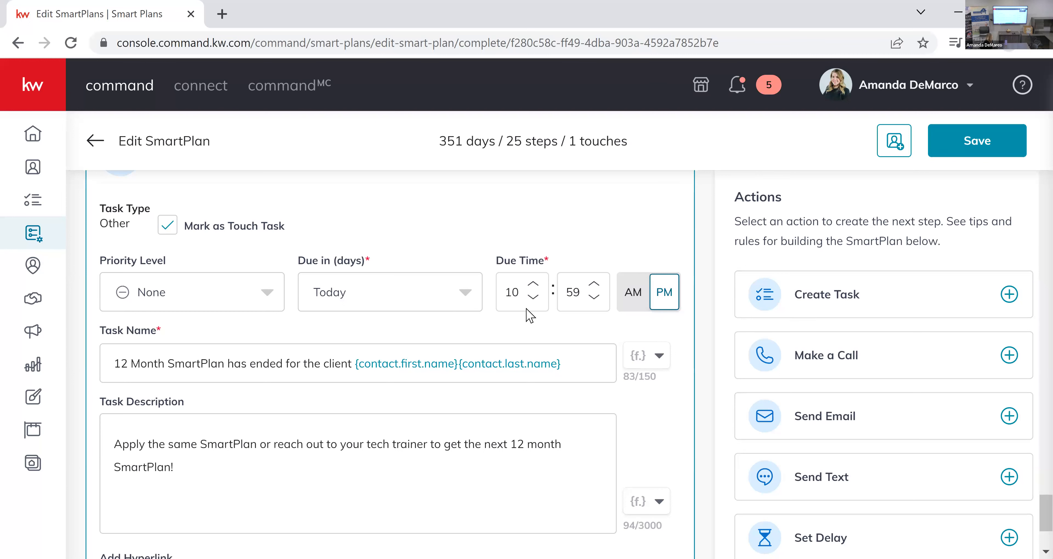
scroll(726, 399, "down", 4)
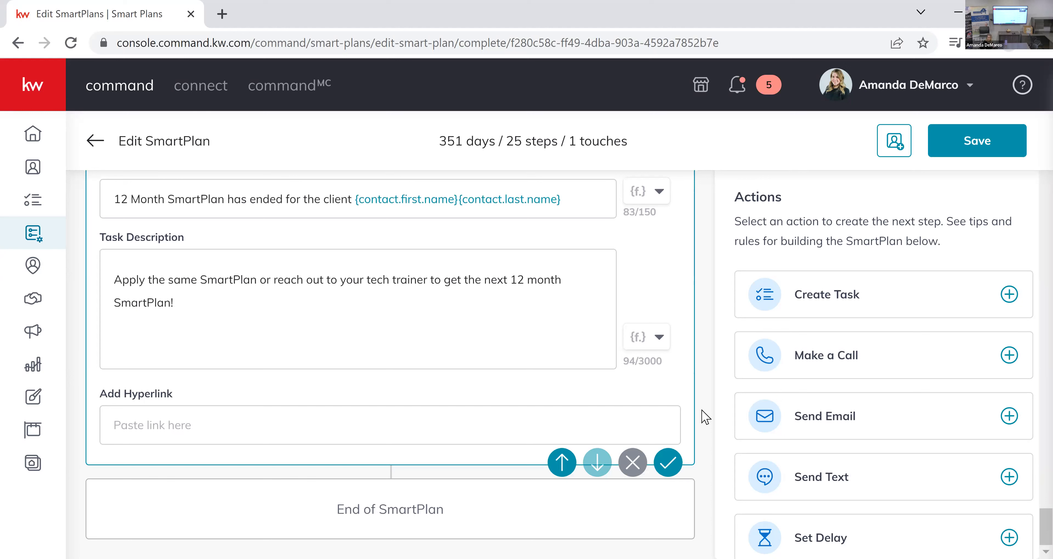
scroll(705, 417, "up", 20)
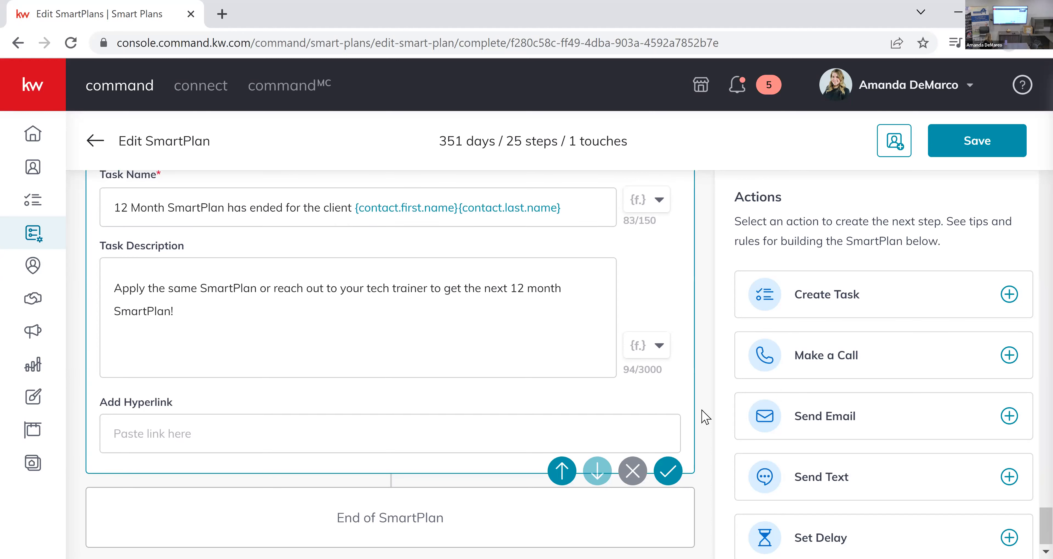
scroll(704, 417, "up", 20)
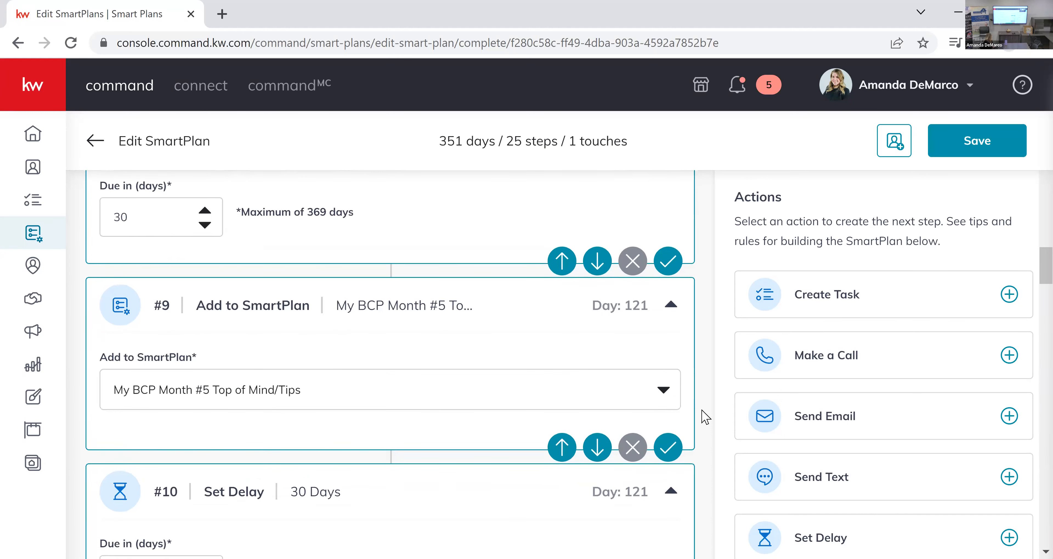
Return to the My SmartPlans list and look over the most recently created plans.
left_click(95, 141)
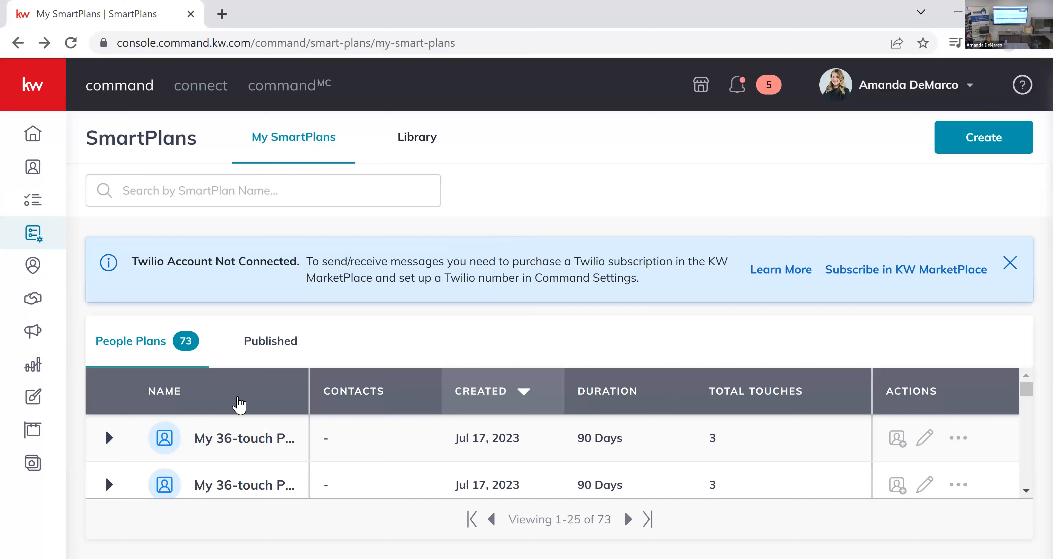
scroll(266, 449, "down", 2)
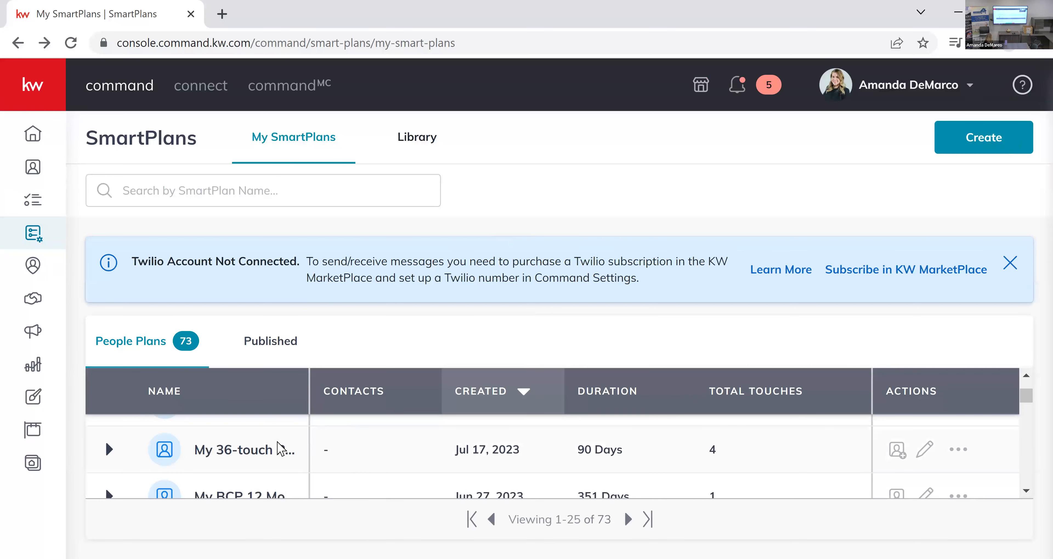
scroll(262, 449, "down", 2)
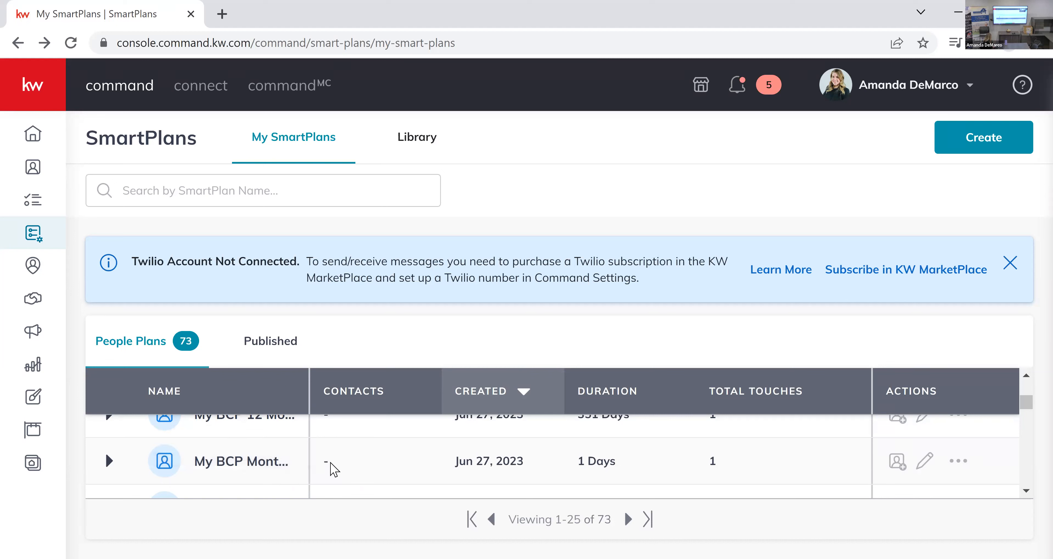
scroll(333, 469, "up", 2)
scroll(333, 470, "up", 3)
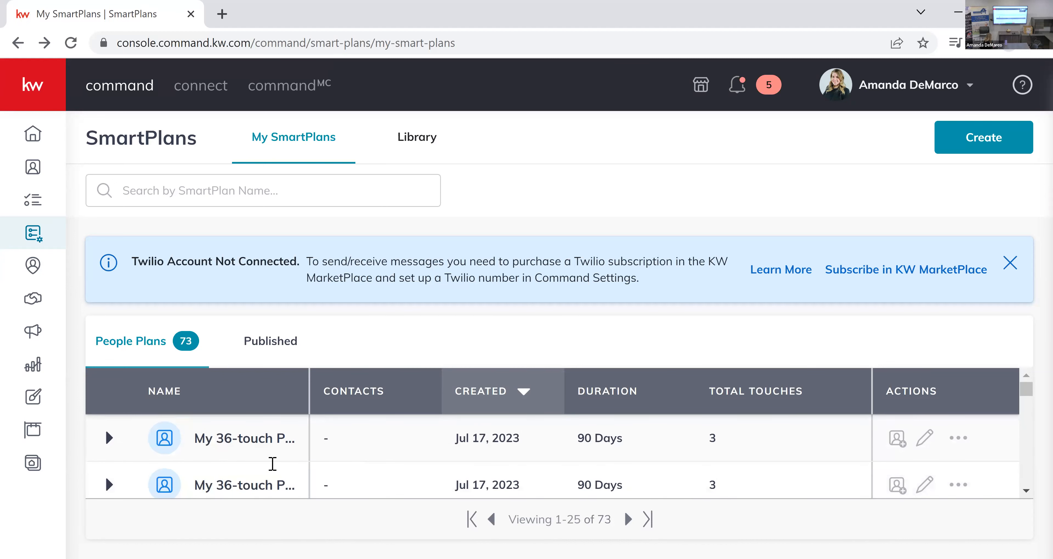
Dismiss the Twilio notice and open the My 36-Touch-Part 1 plan created Apr 4, 2023 for editing.
scroll(263, 489, "down", 2)
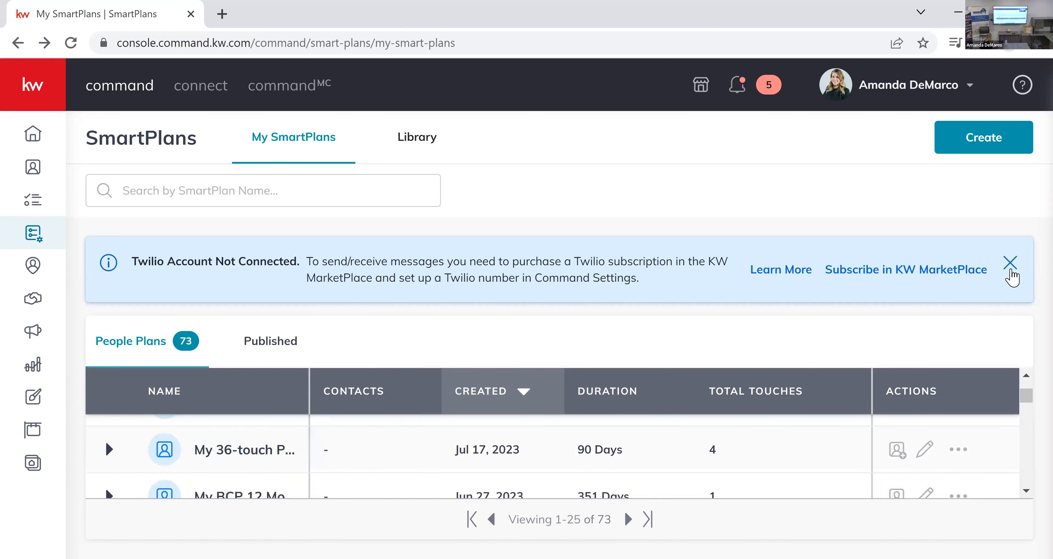
scroll(388, 384, "down", 4)
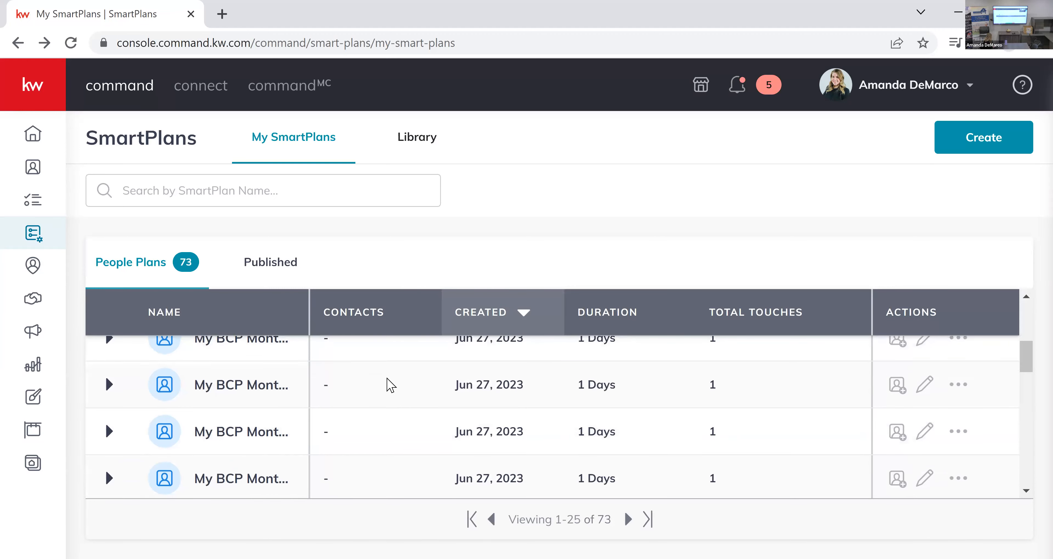
scroll(388, 383, "down", 2)
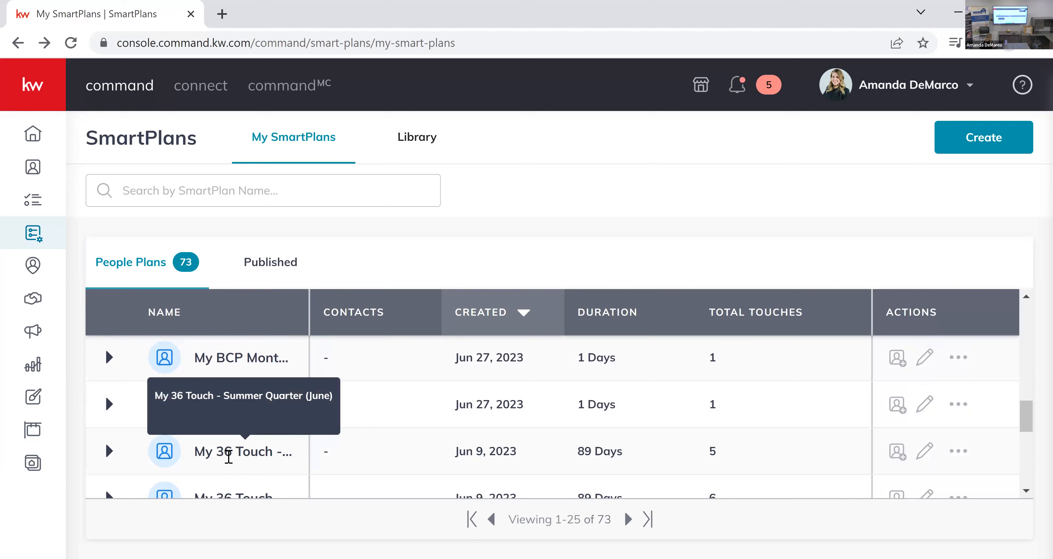
scroll(248, 415, "down", 2)
scroll(275, 422, "down", 2)
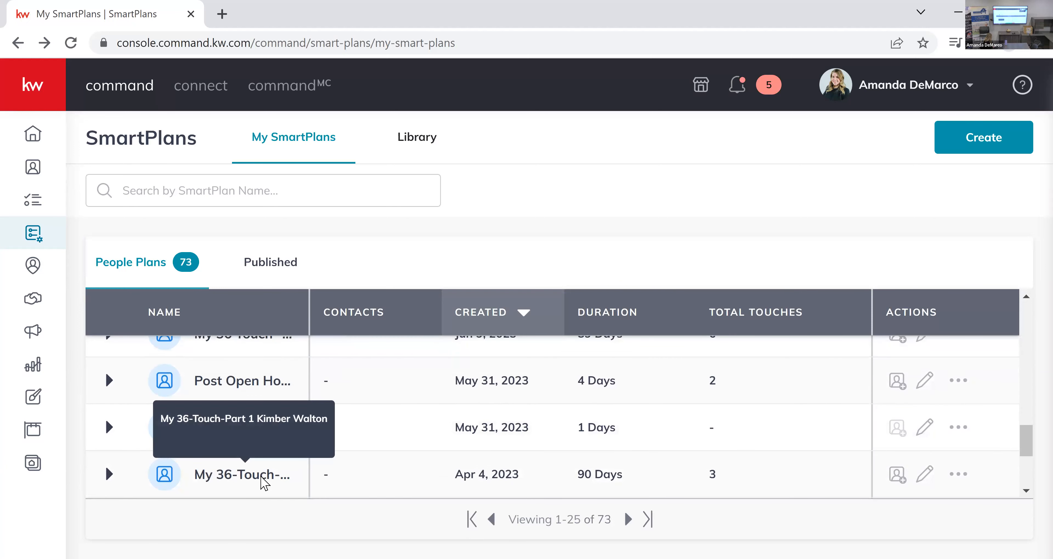
scroll(260, 476, "down", 2)
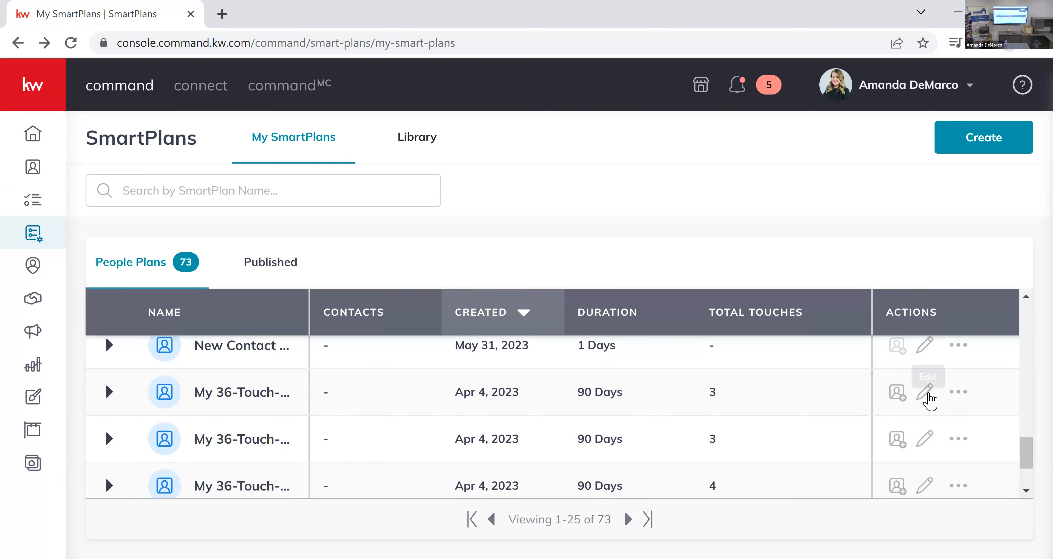
left_click(924, 392)
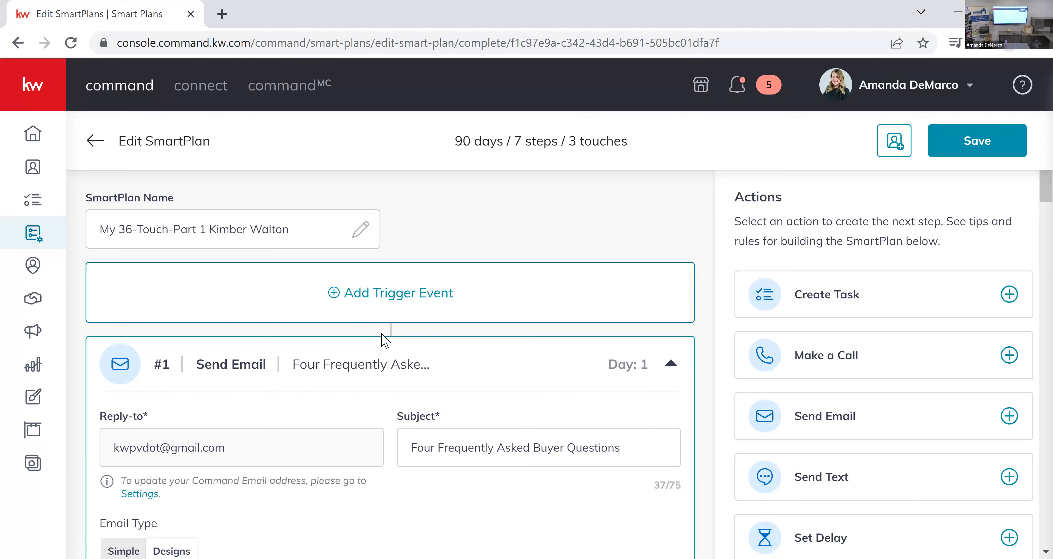
Review the subject, email type and content design of the Part 1 plan's first email step.
scroll(250, 316, "down", 5)
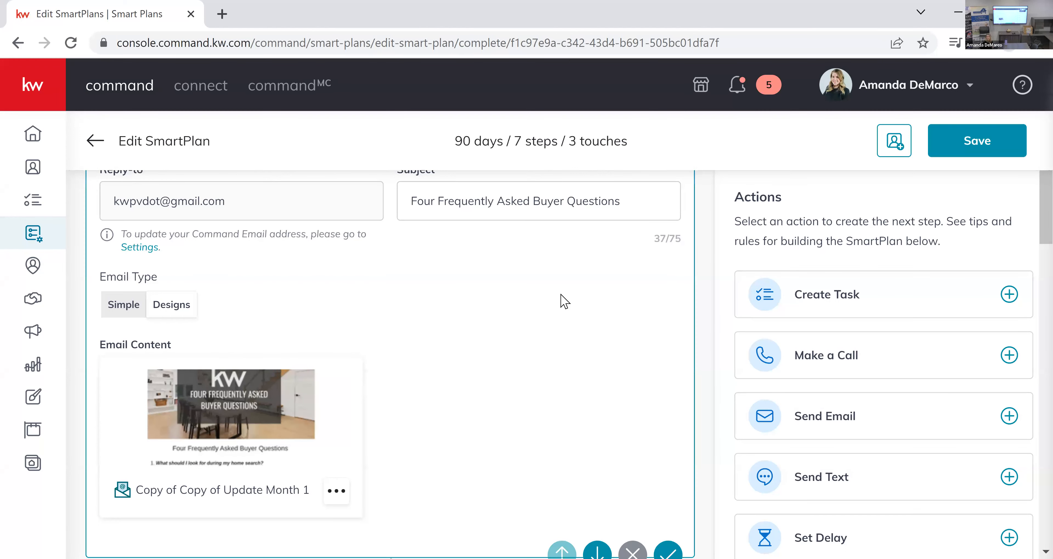
scroll(461, 308, "up", 1)
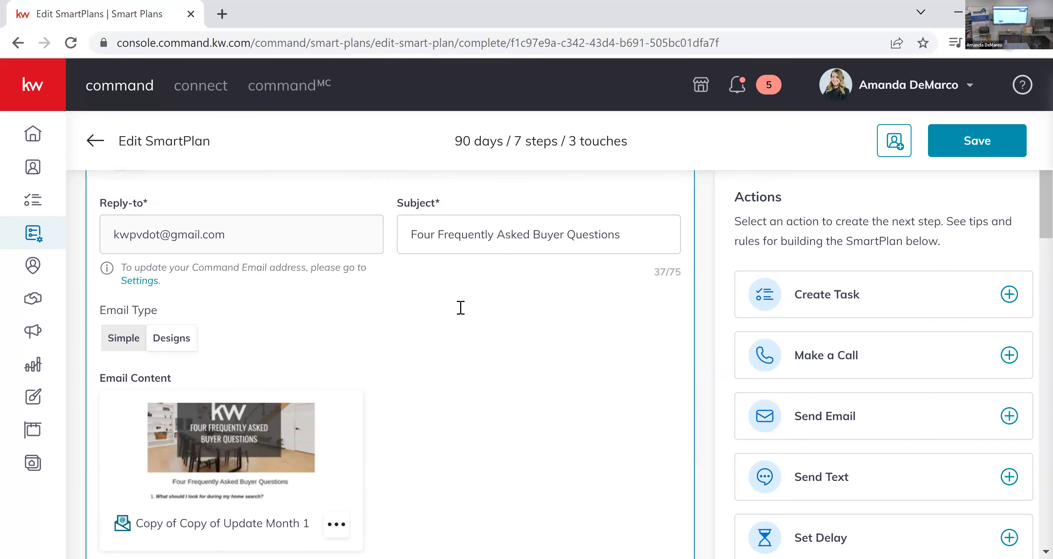
scroll(460, 308, "up", 4)
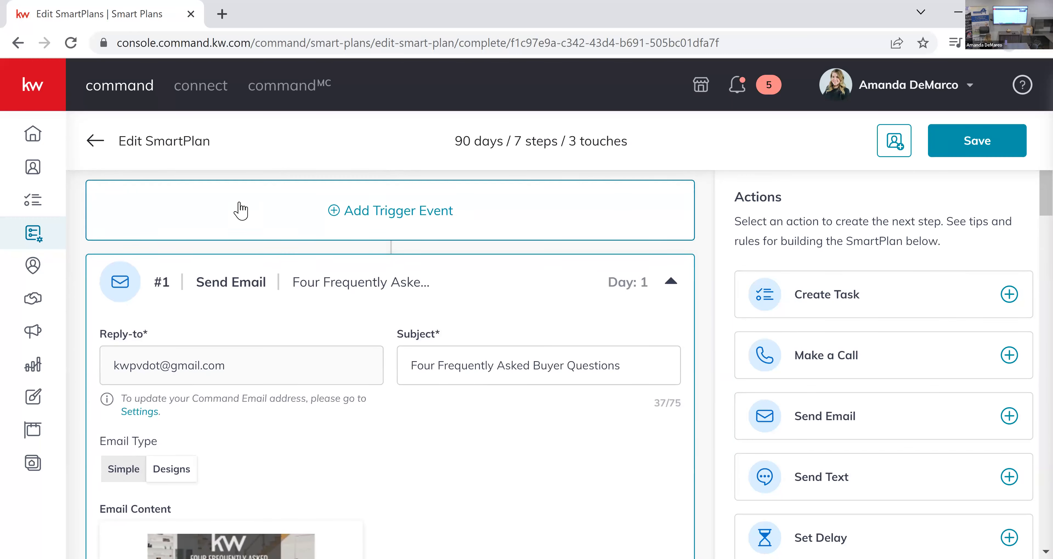
scroll(233, 226, "up", 3)
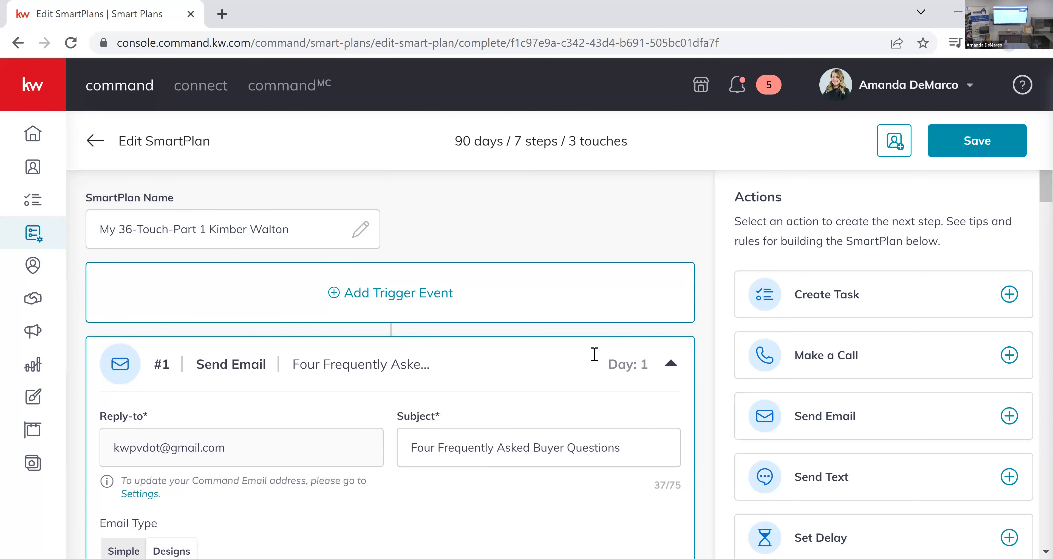
scroll(592, 354, "down", 4)
scroll(413, 354, "down", 2)
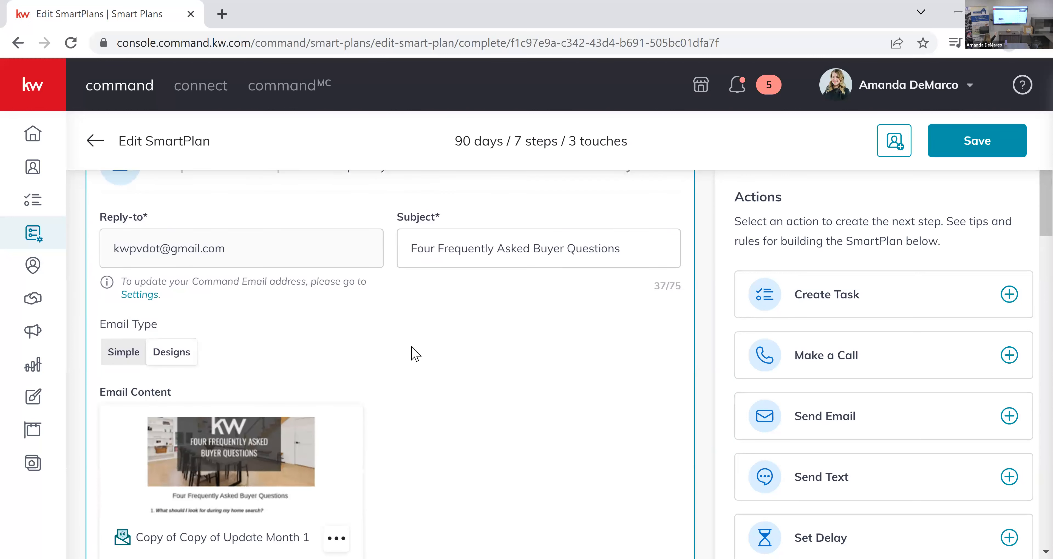
Review the Part 1 plan's remaining emails and delays through to its final Add to SmartPlan step.
scroll(415, 353, "down", 8)
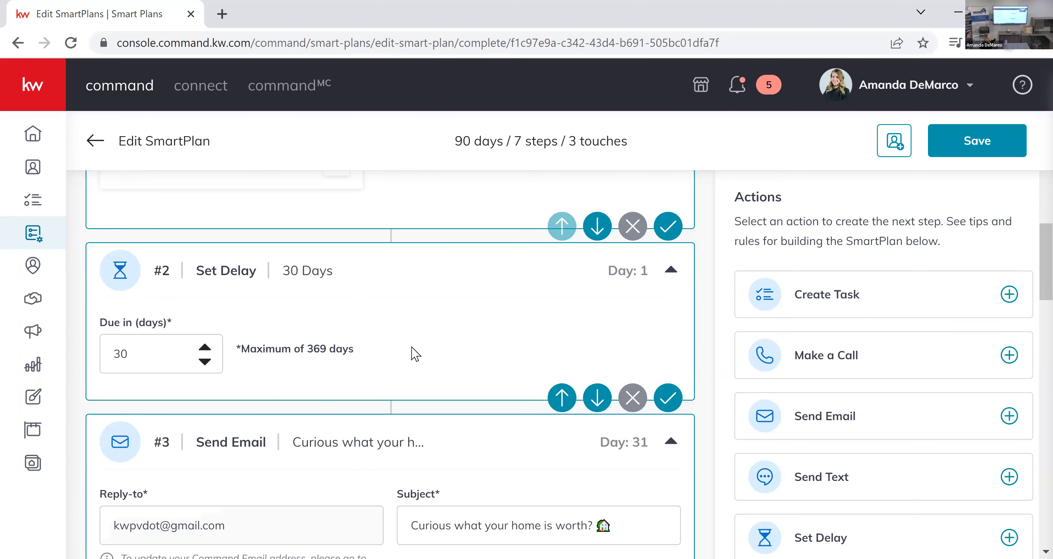
scroll(414, 354, "down", 4)
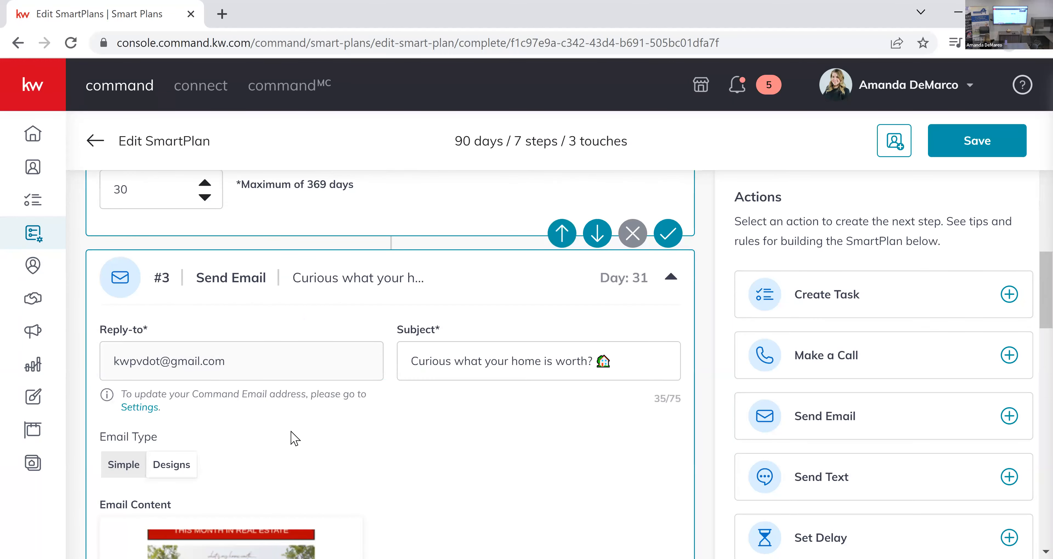
scroll(310, 434, "down", 15)
scroll(334, 431, "down", 9)
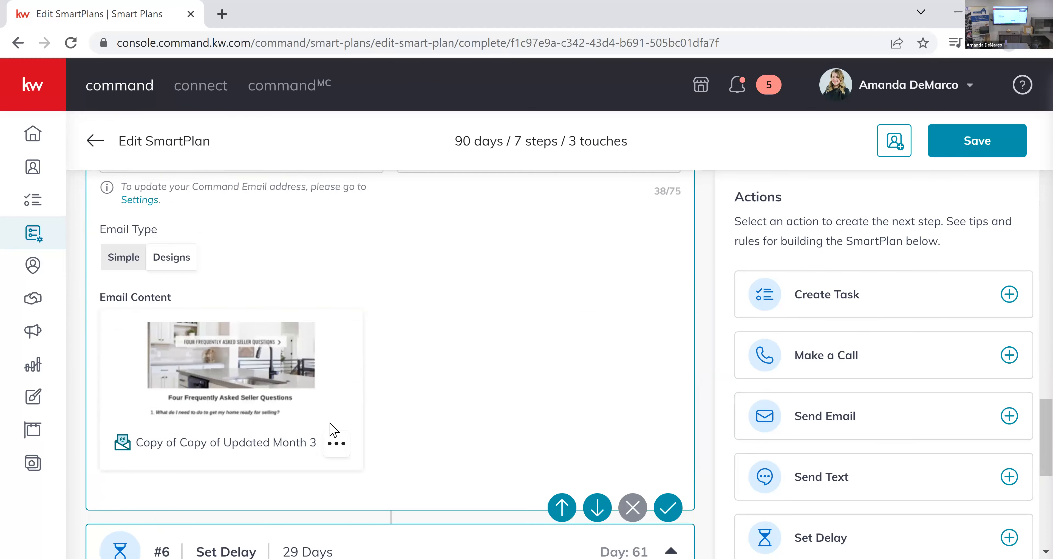
scroll(334, 431, "down", 5)
scroll(300, 421, "down", 5)
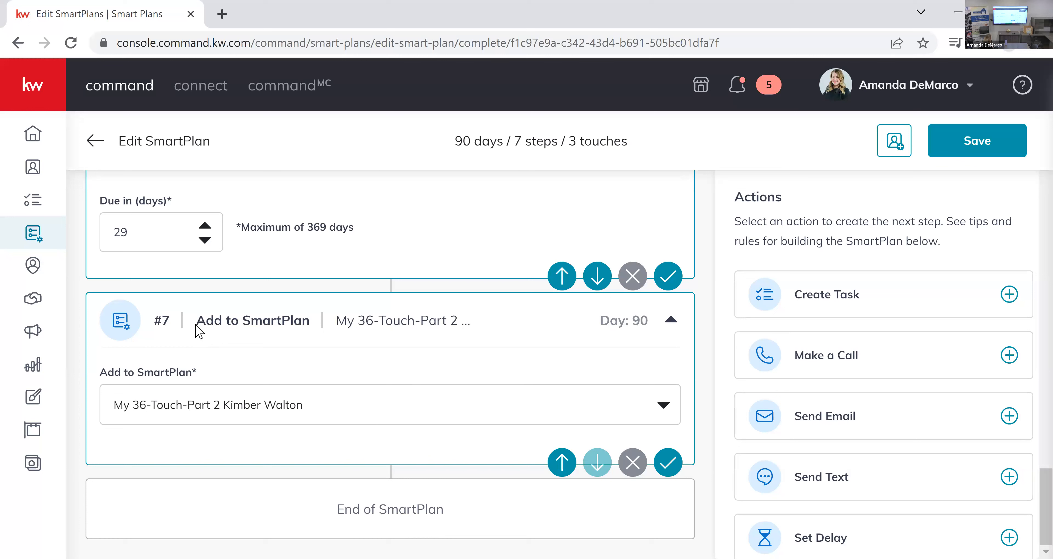
Highlight the Add to SmartPlan label in step #7 and the part label in the plan's name, and return to the My SmartPlans list.
left_click_drag(197, 321, 422, 324)
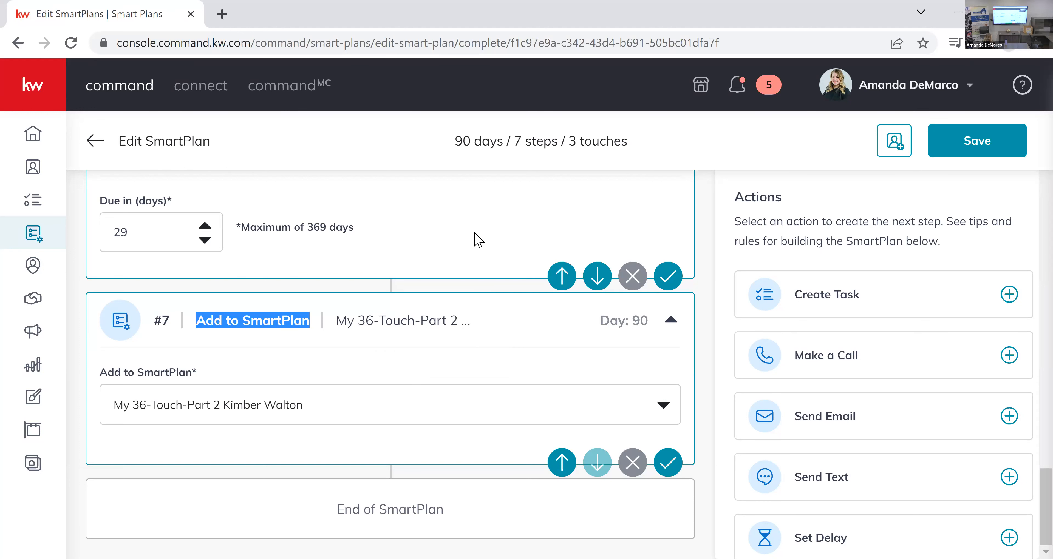
scroll(478, 238, "up", 8)
scroll(478, 238, "up", 6)
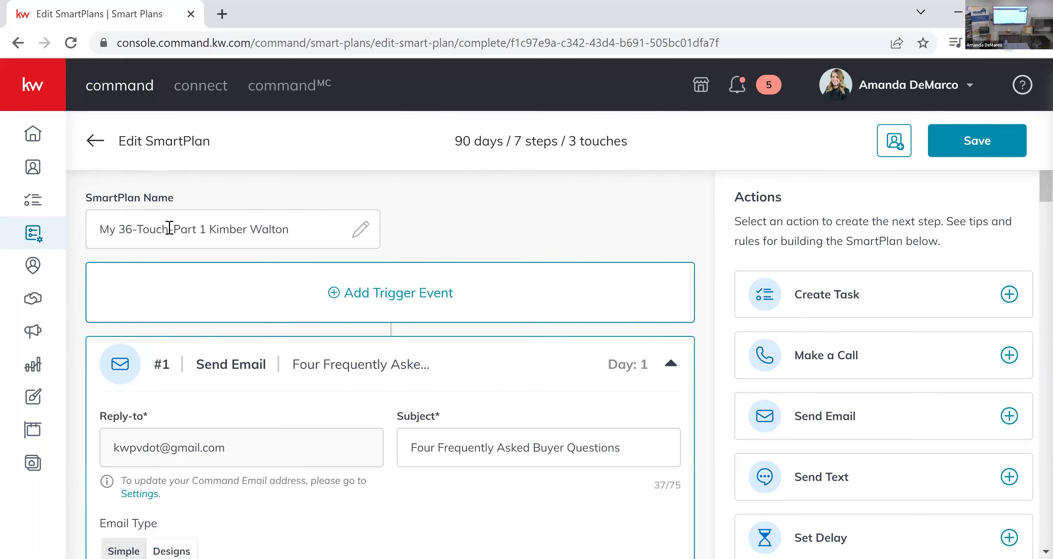
left_click_drag(174, 230, 208, 232)
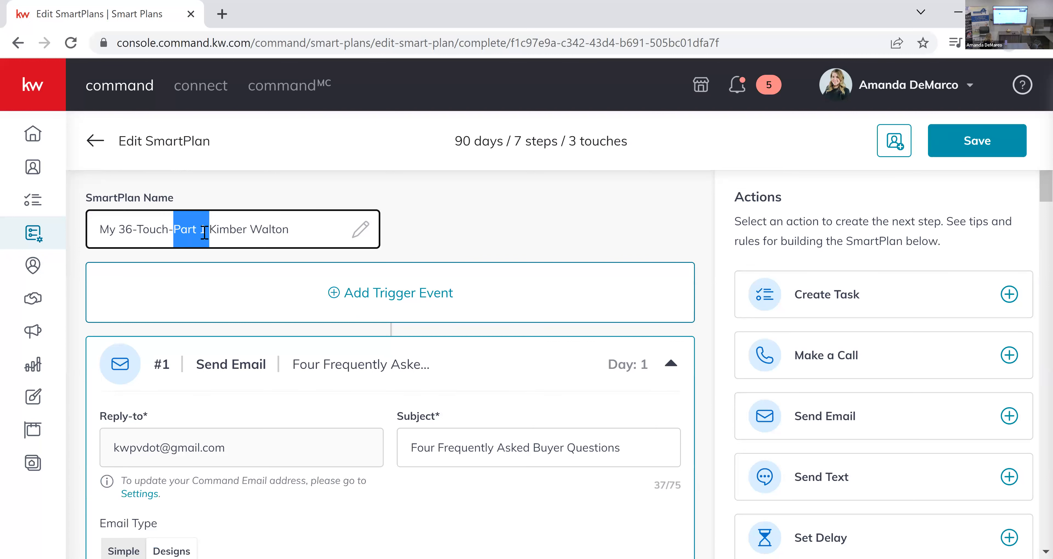
left_click(642, 200)
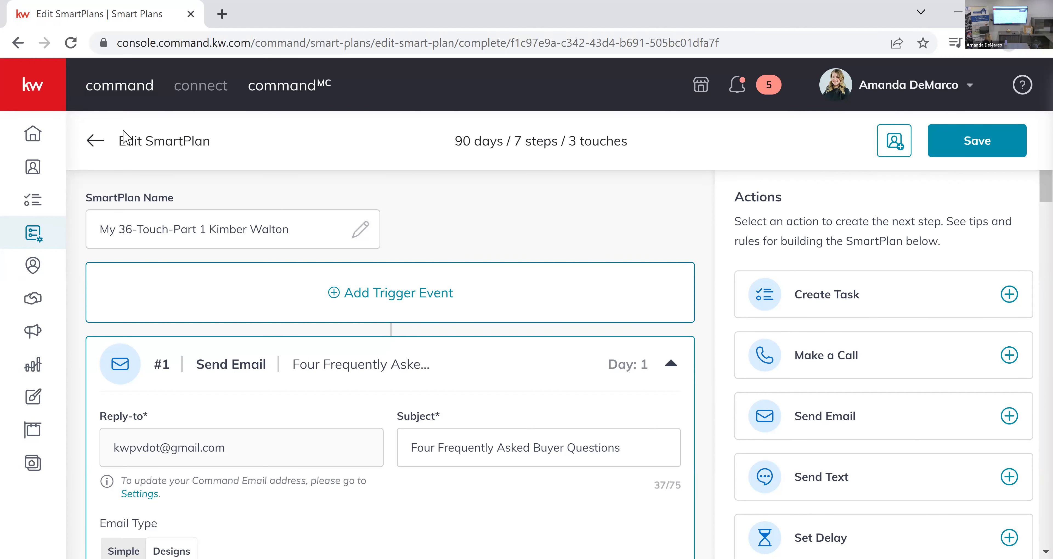
left_click(95, 141)
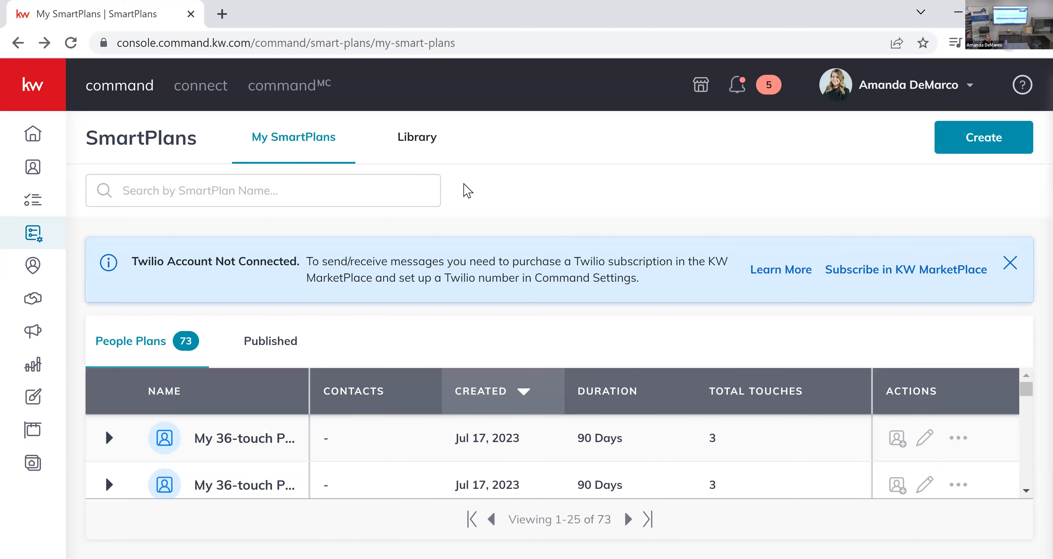
Search the SmartPlans Library for "open house" and locate the Open House Followup plan by Keller Williams.
left_click(429, 139)
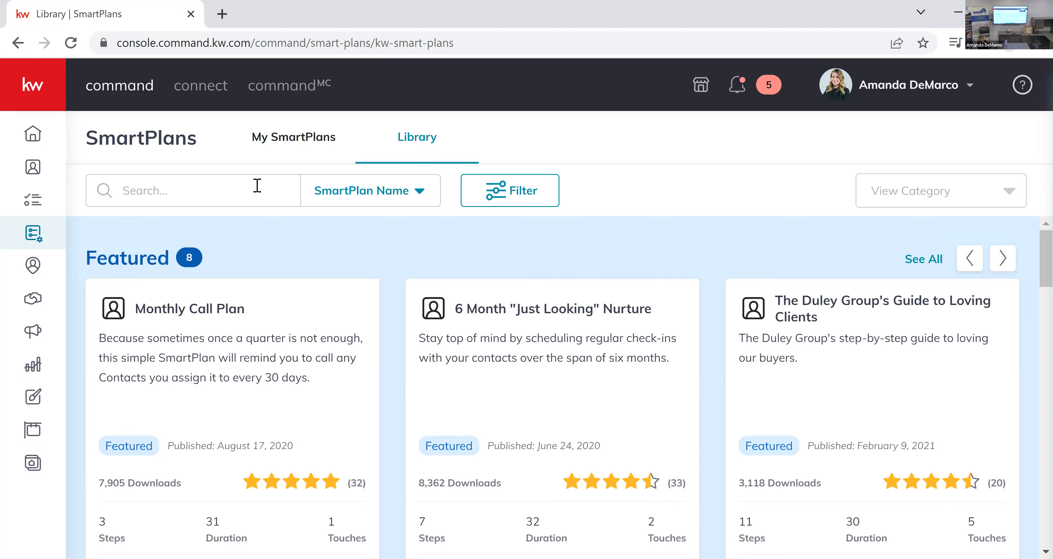
left_click(266, 193)
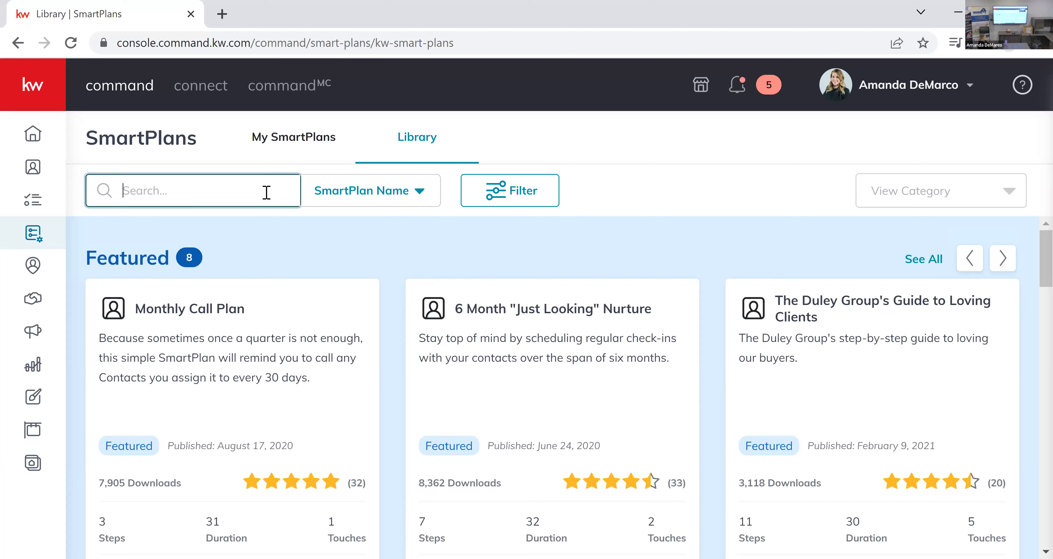
type("open house")
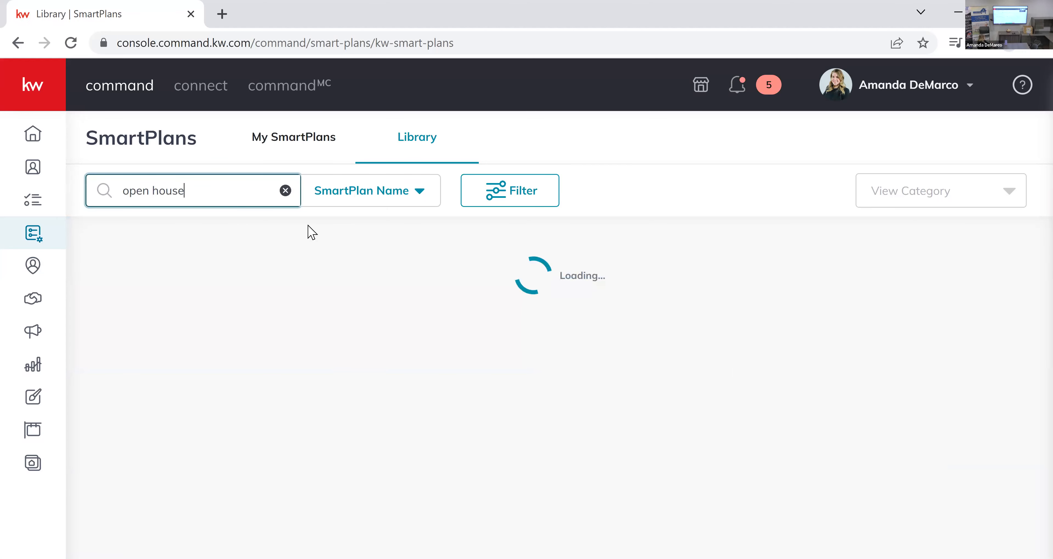
scroll(134, 493, "down", 2)
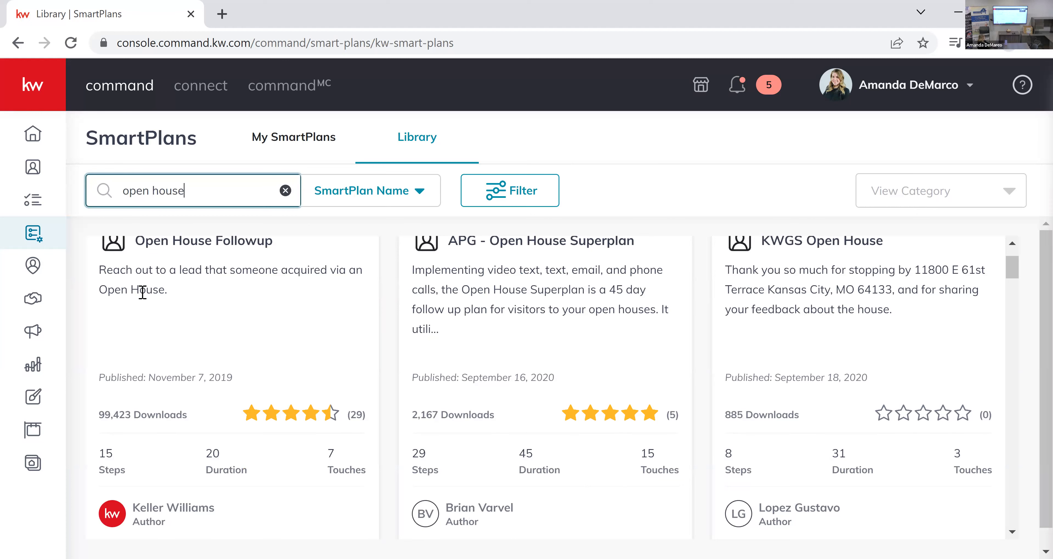
scroll(329, 417, "down", 4)
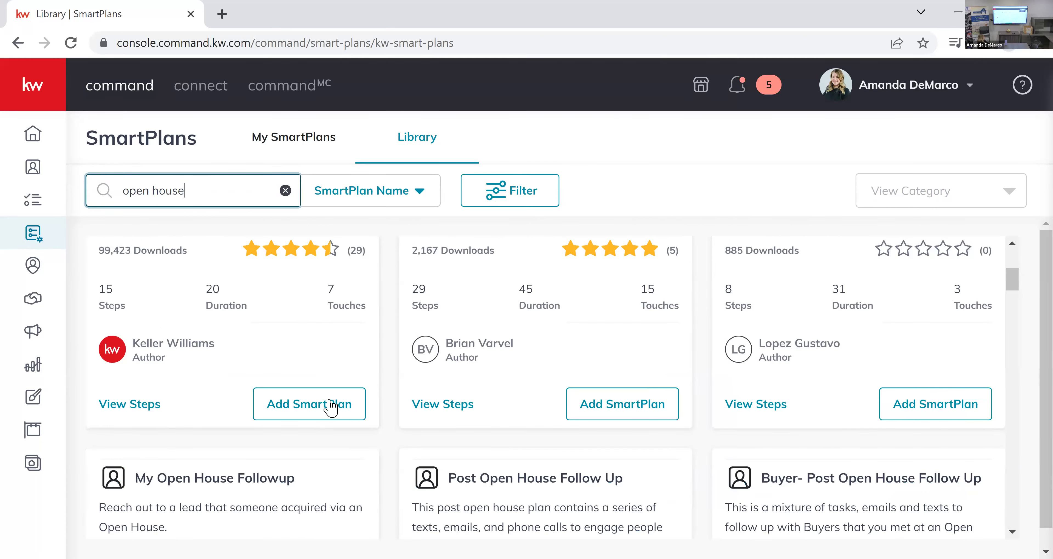
Add the Open House Followup bundle, downloading My Monthly Neighborhood Nurture and trying to download My Long-Term Nurture, and close the bundle dialog.
left_click(339, 415)
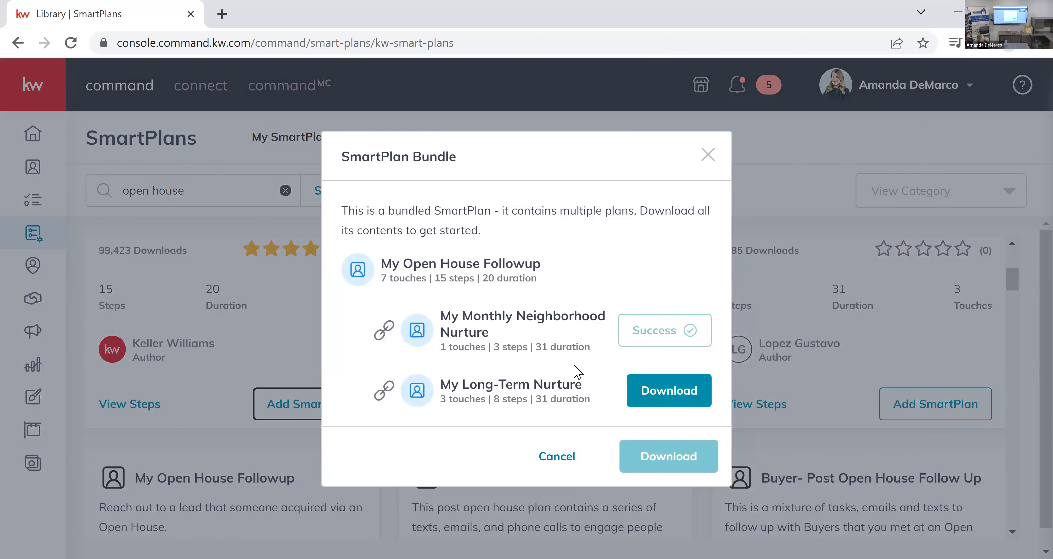
left_click(679, 401)
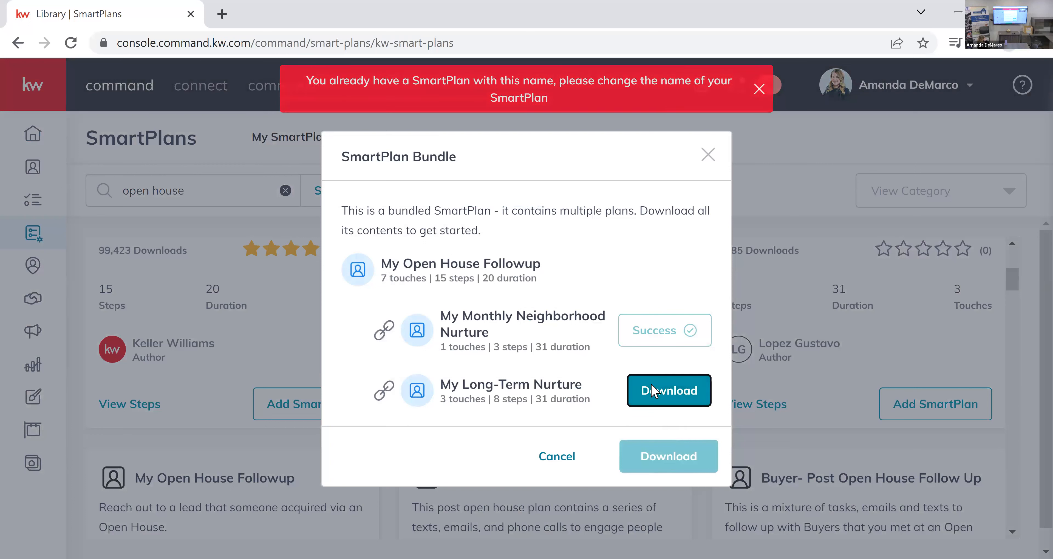
left_click(707, 159)
Return to My SmartPlans and search the existing plans for "open house".
scroll(333, 399, "up", 3)
scroll(334, 399, "up", 2)
left_click(293, 139)
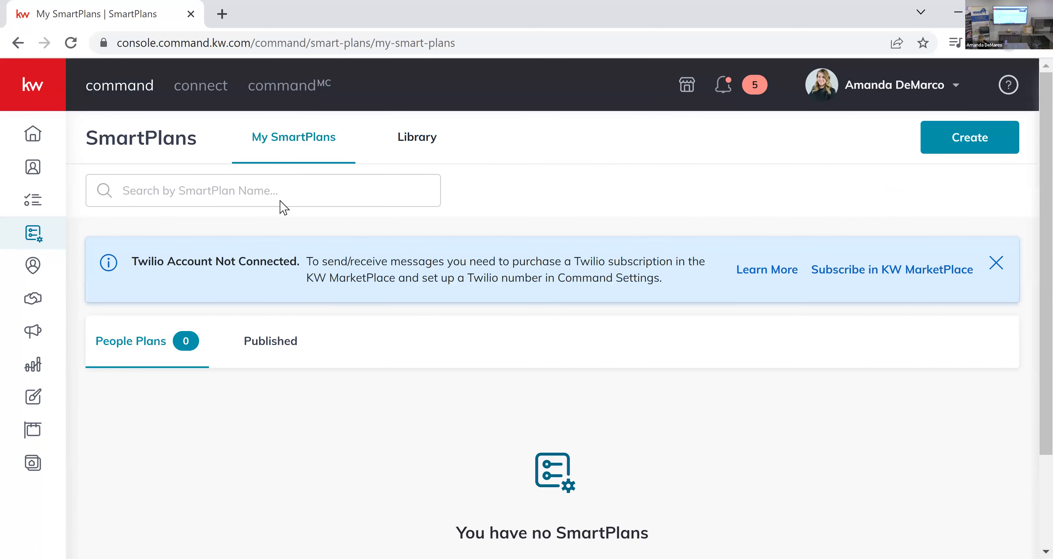
left_click(265, 189)
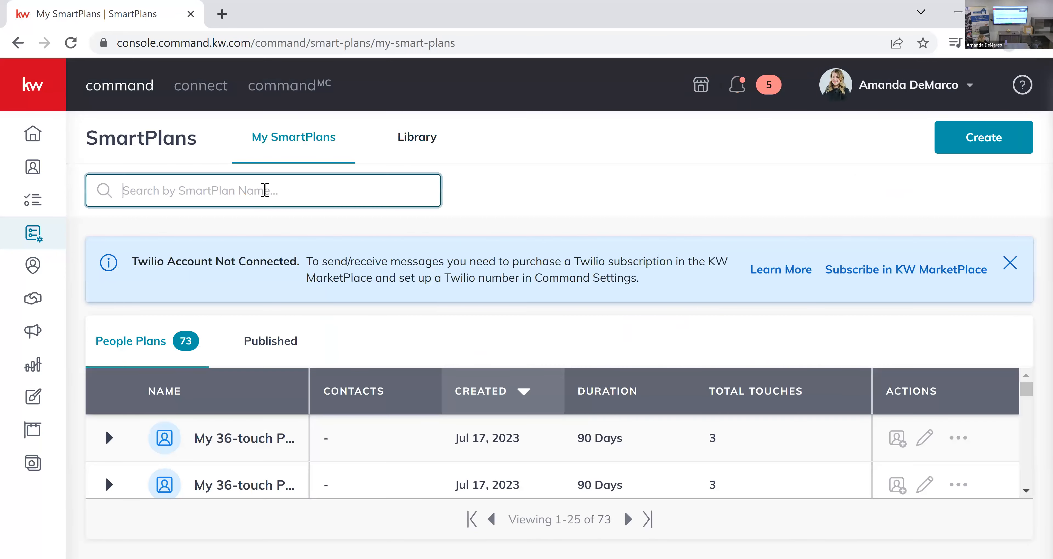
type("open house")
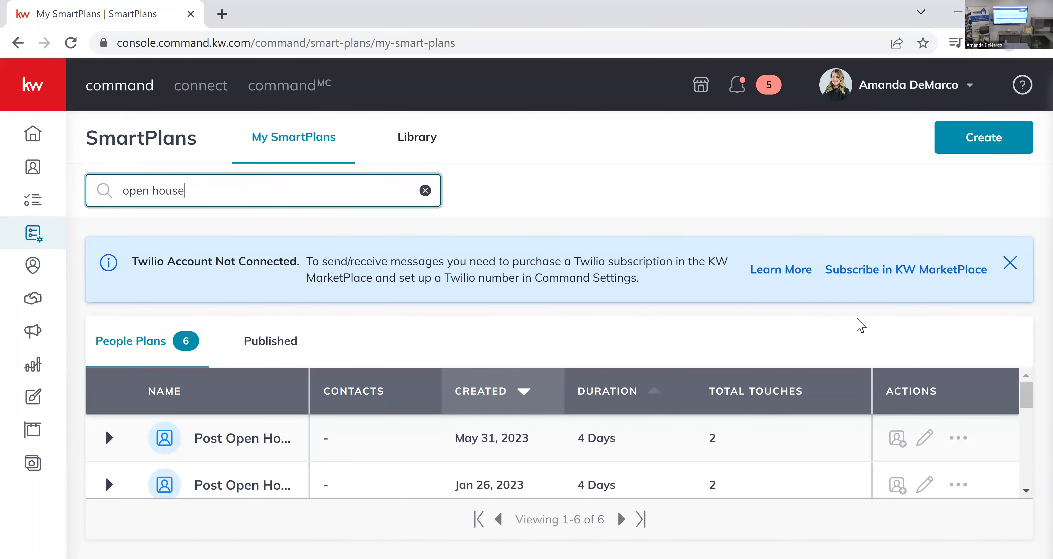
Dismiss the Twilio notice and open the My Open House Followup plan created Aug 1, 2022 for editing.
left_click(1011, 263)
scroll(317, 392, "down", 1)
scroll(256, 372, "up", 1)
scroll(252, 365, "up", 1)
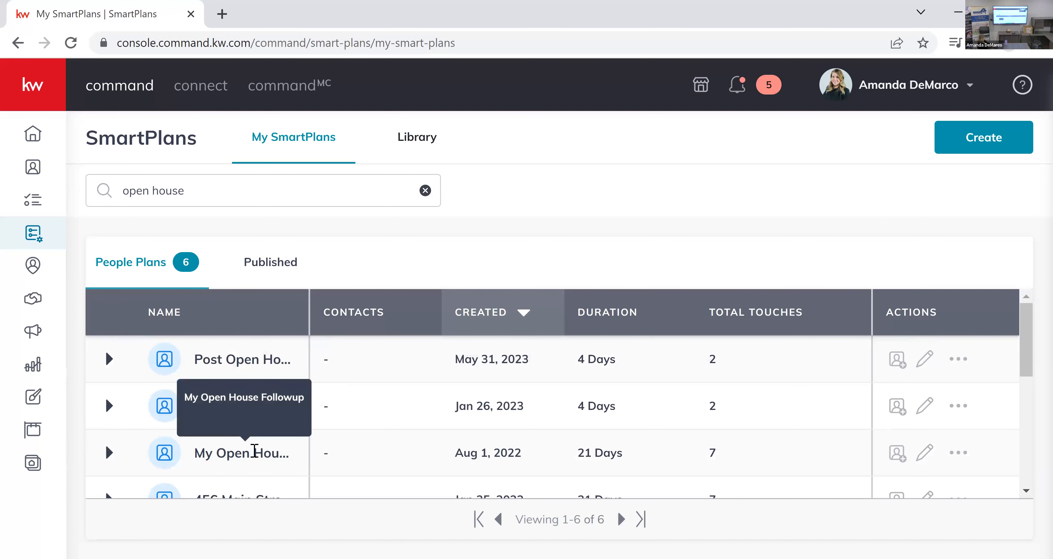
scroll(253, 452, "down", 1)
scroll(255, 457, "down", 3)
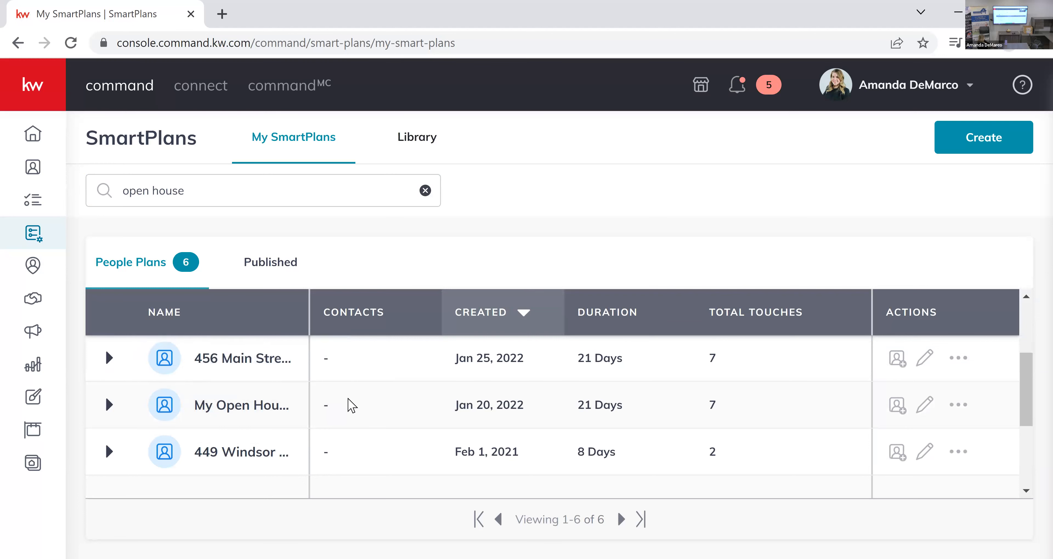
scroll(254, 404, "up", 3)
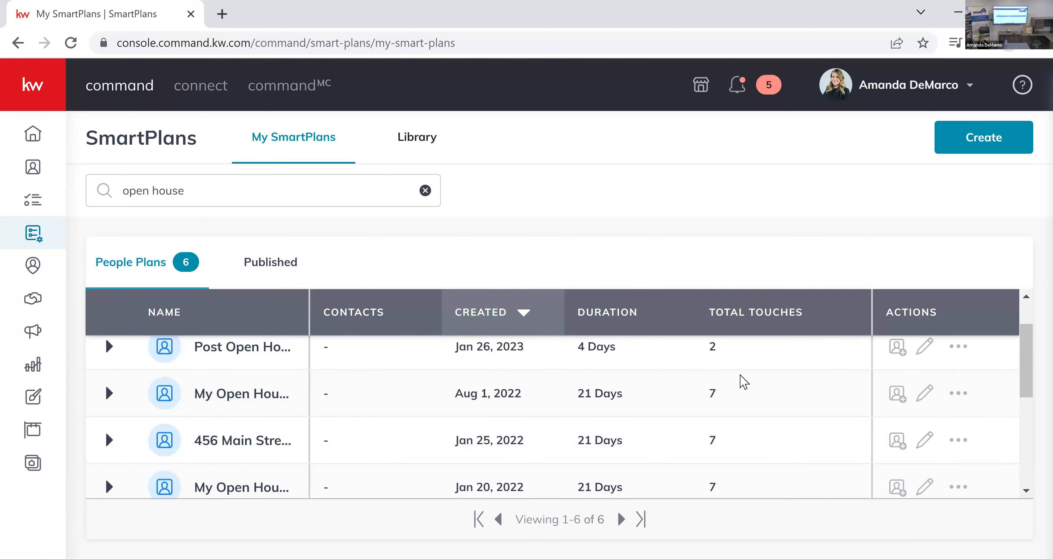
left_click(933, 392)
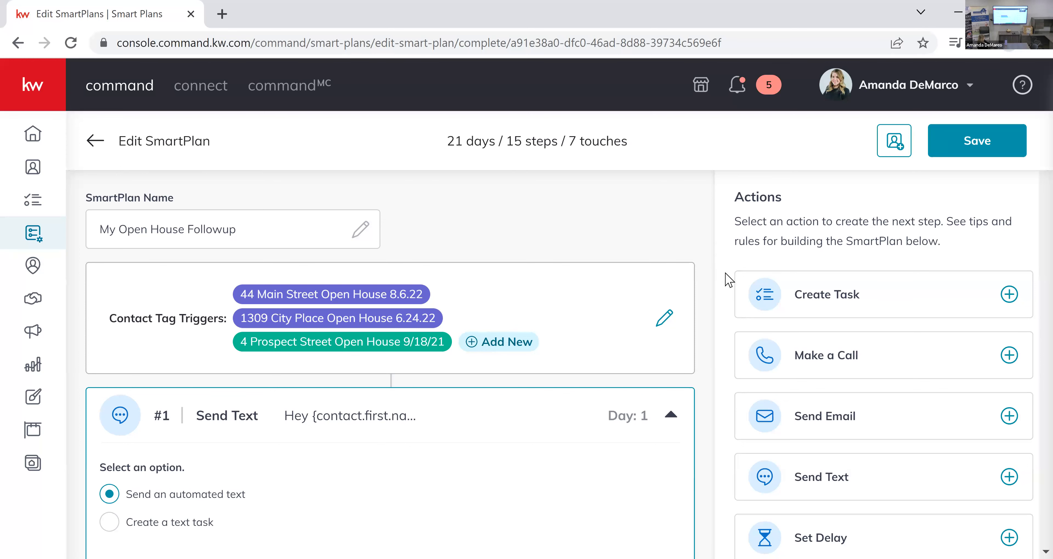
Review the My Open House Followup plan's contact tag triggers and its first Send Text step.
scroll(727, 286, "down", 4)
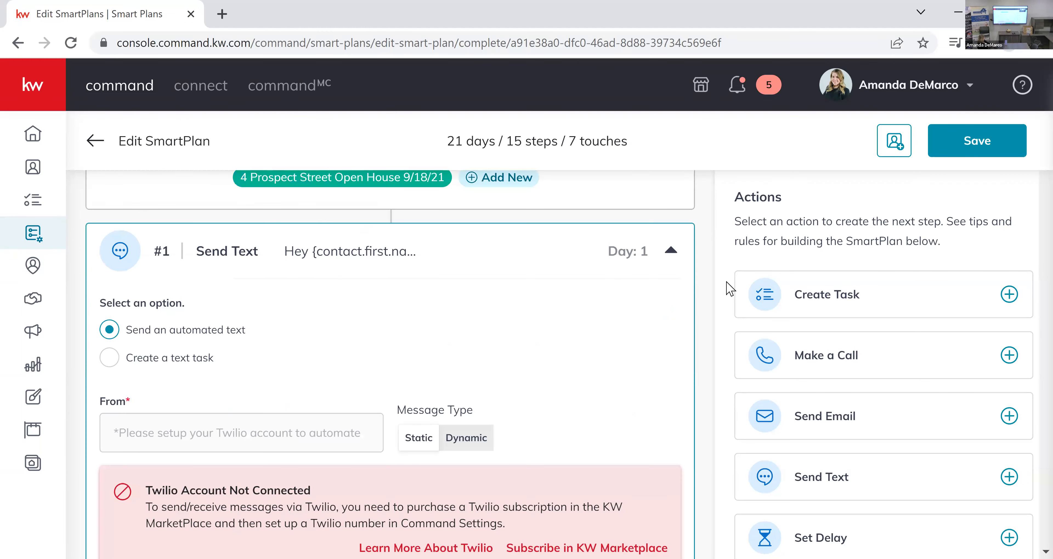
scroll(730, 294, "down", 15)
scroll(729, 309, "up", 15)
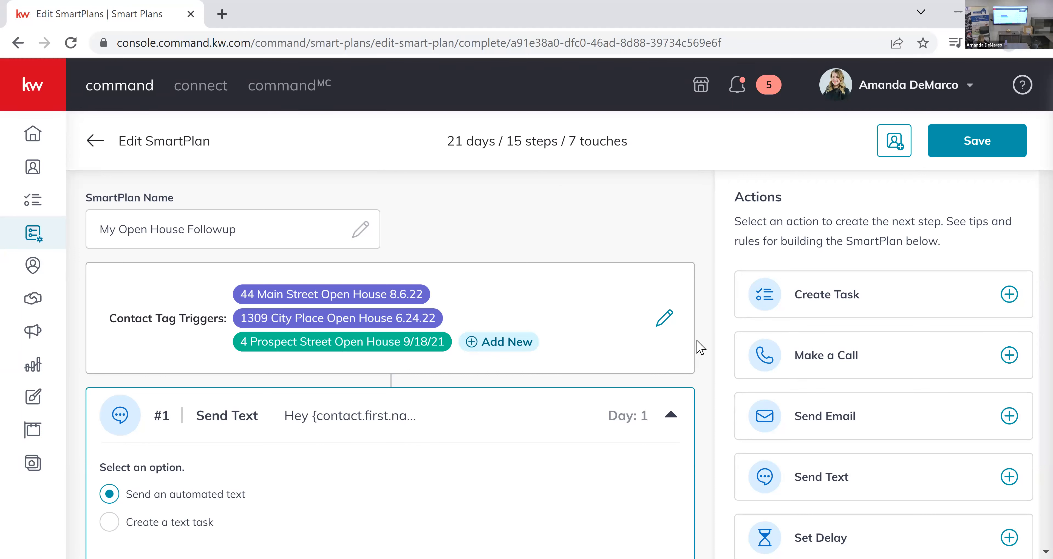
scroll(429, 277, "down", 4)
scroll(490, 293, "down", 2)
scroll(351, 270, "up", 2)
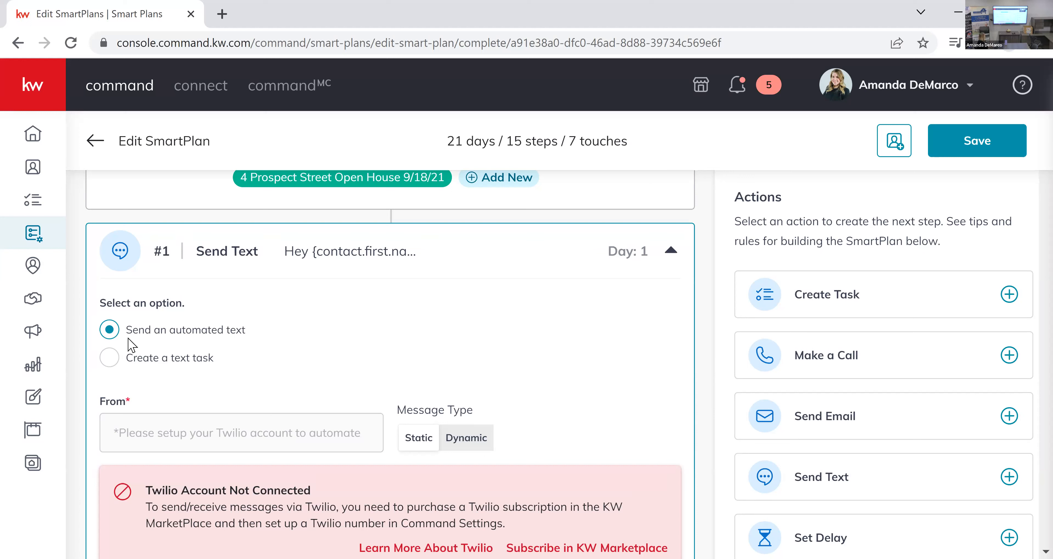
Review the text task fields in the first Send Text step and switch it back to sending an automated text.
scroll(353, 378, "down", 2)
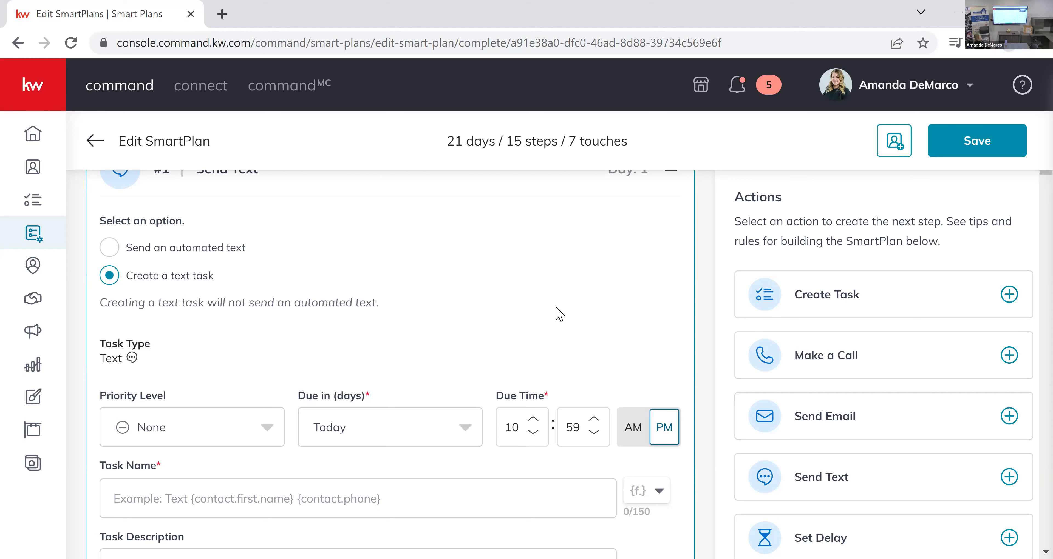
scroll(559, 314, "up", 4)
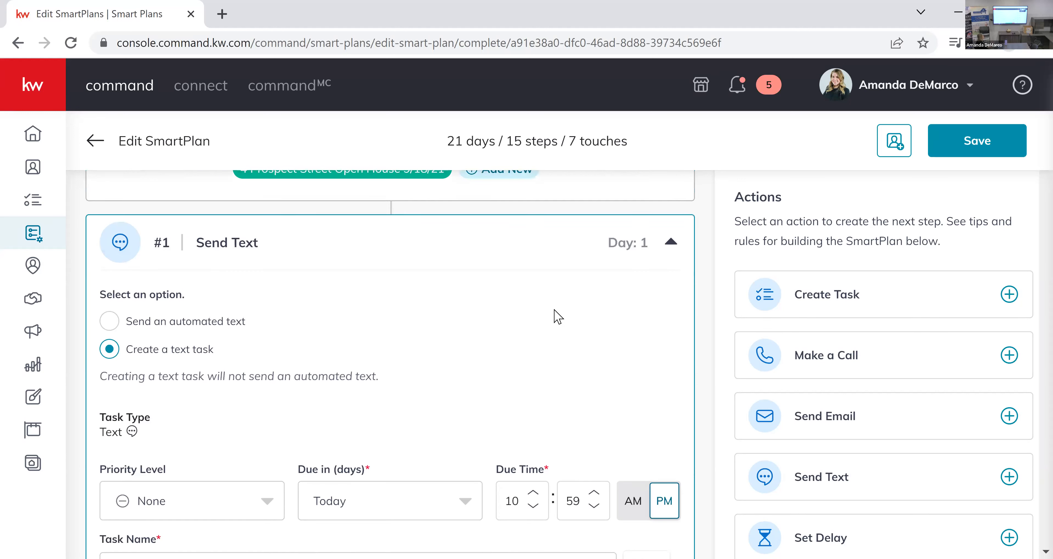
scroll(364, 313, "down", 10)
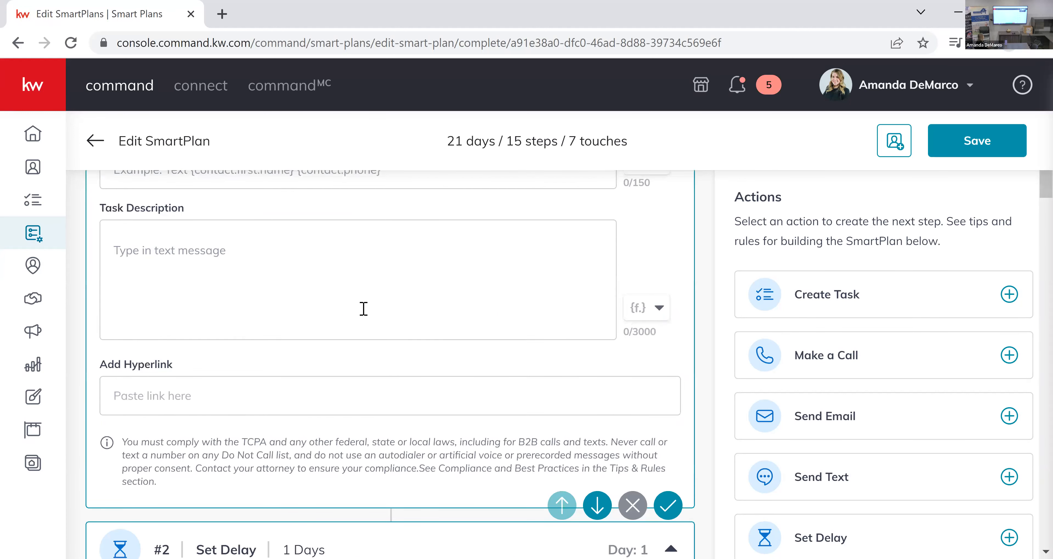
scroll(282, 442, "up", 3)
scroll(283, 444, "up", 2)
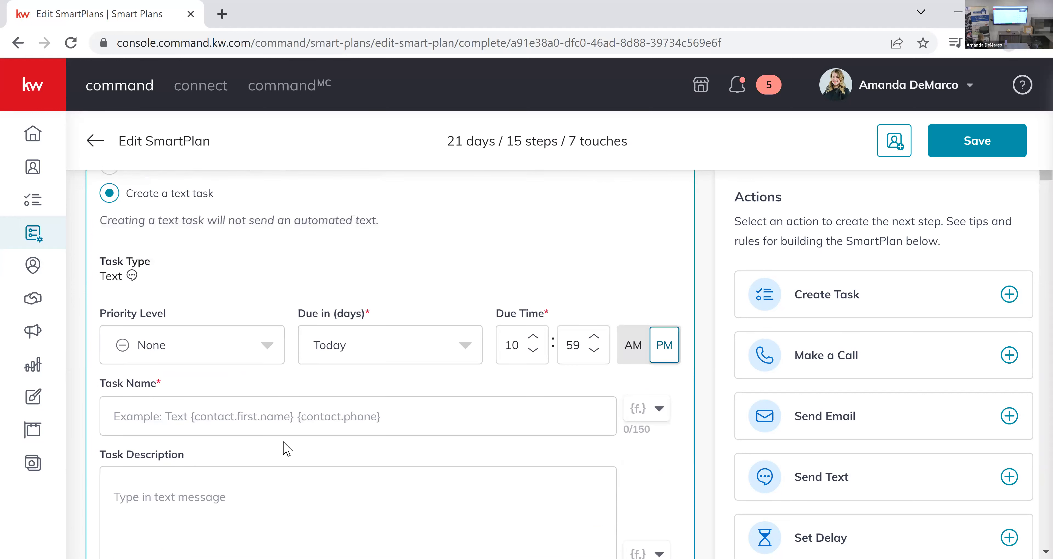
scroll(214, 383, "up", 2)
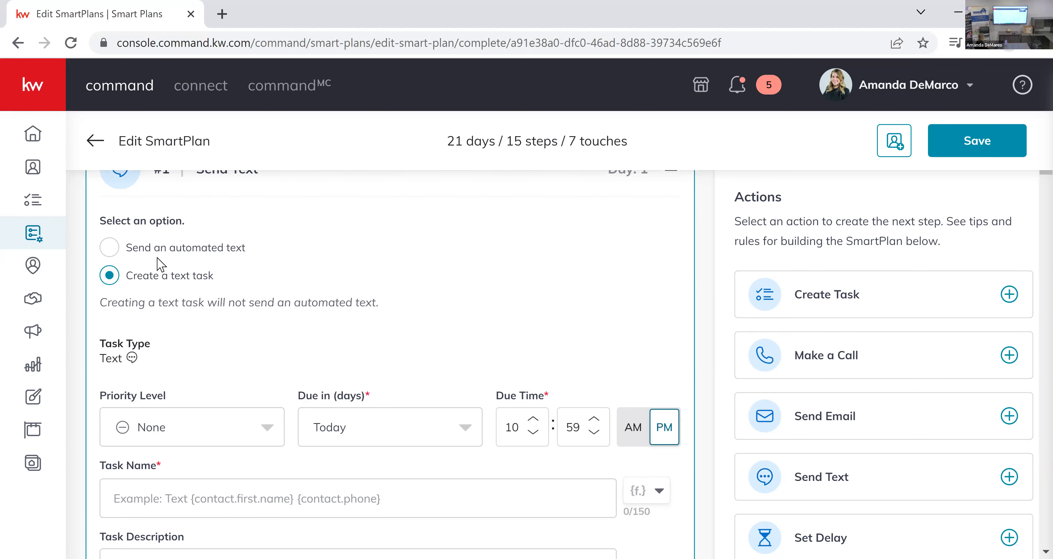
left_click(176, 259)
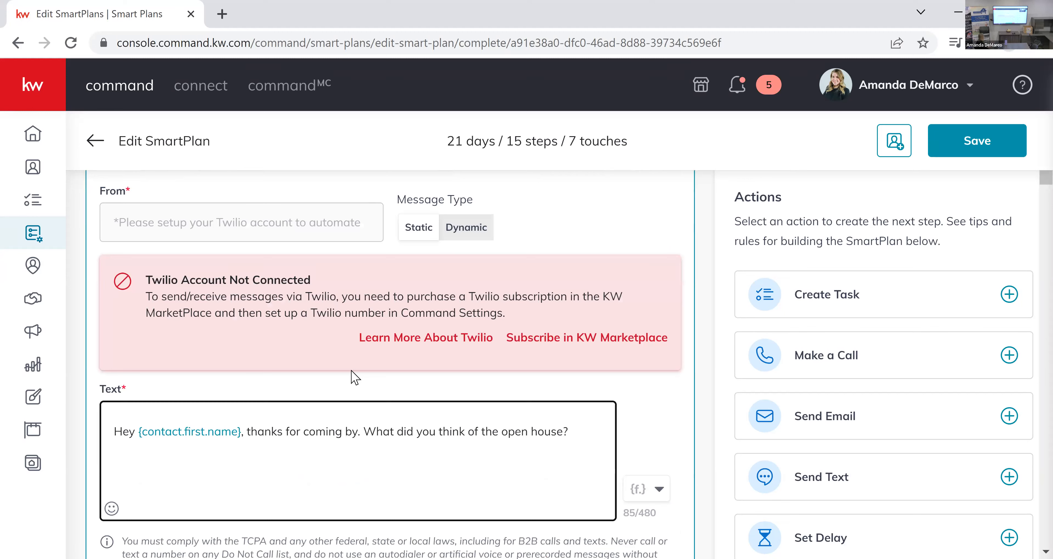
scroll(298, 341, "up", 2)
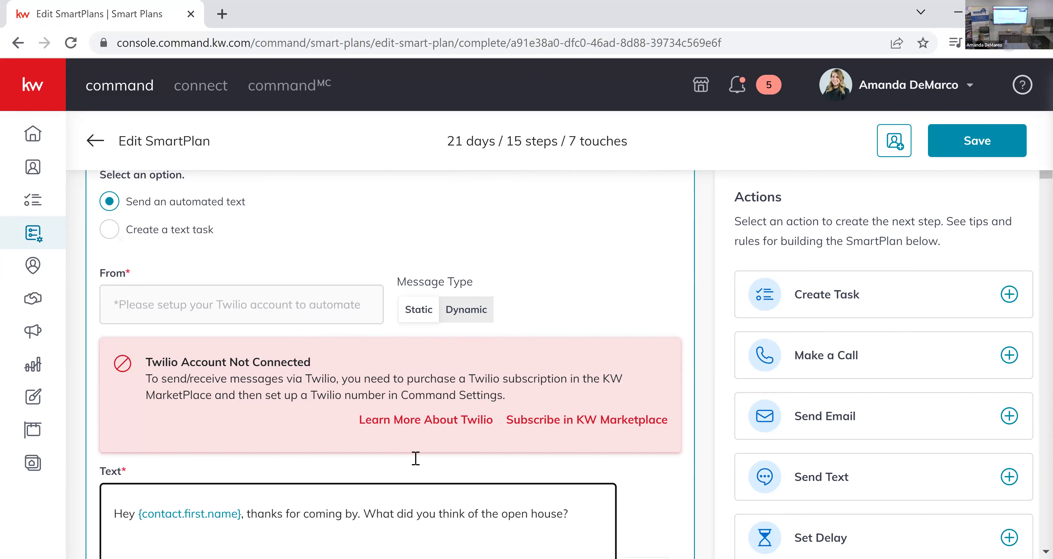
Examine the automated text message, the following delay and the Send Email task in the plan's first three steps.
scroll(199, 391, "down", 4)
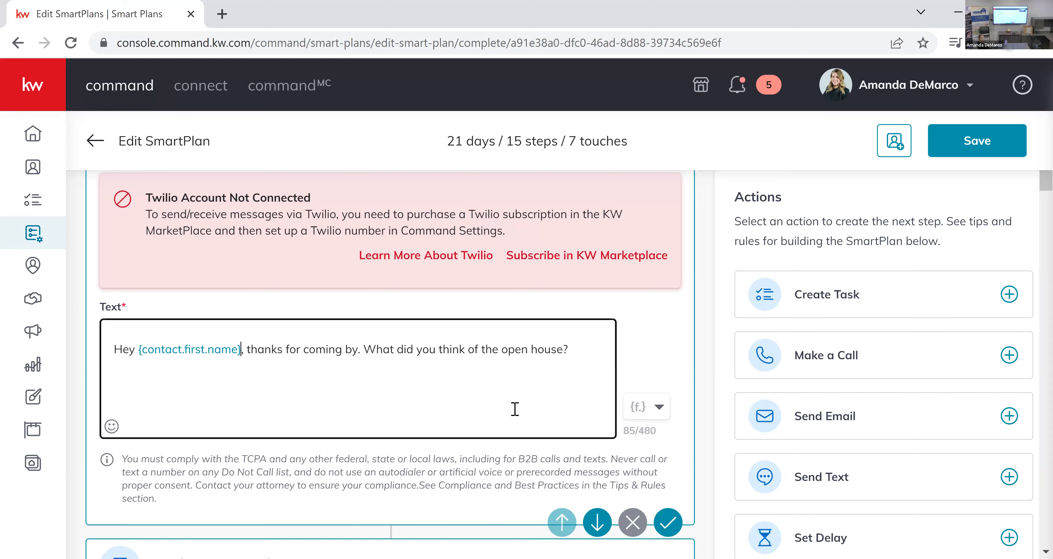
scroll(515, 409, "down", 8)
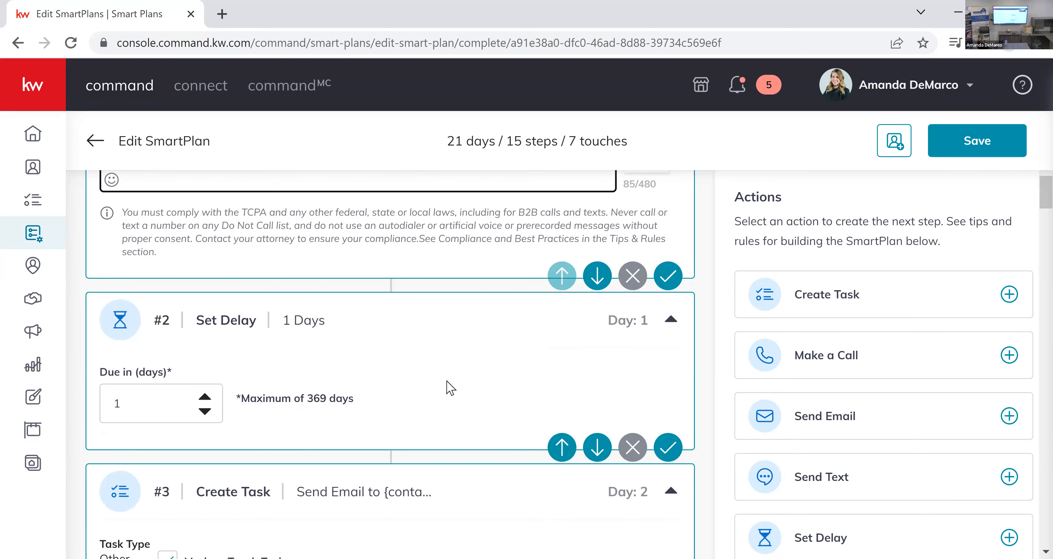
scroll(450, 388, "down", 4)
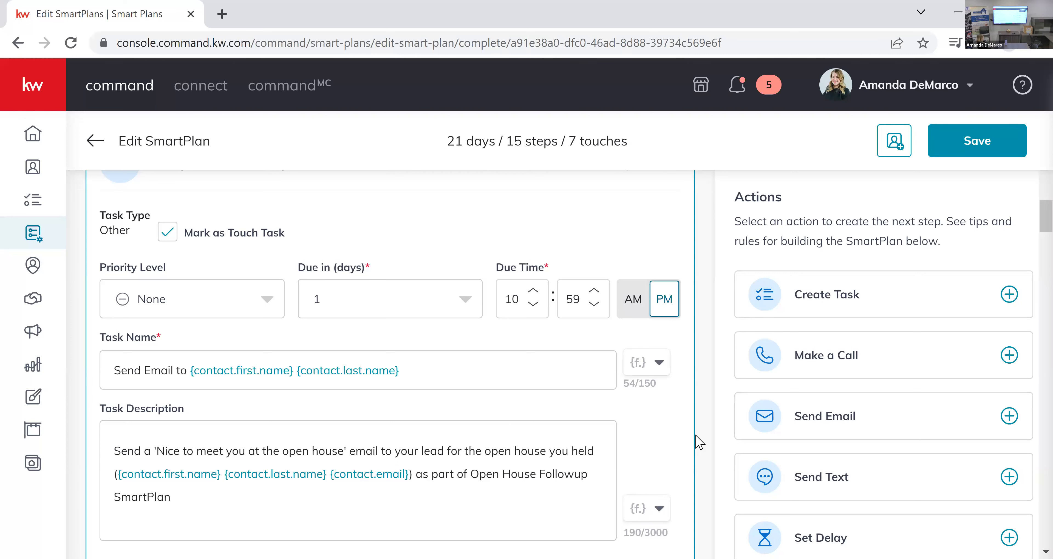
scroll(683, 437, "down", 2)
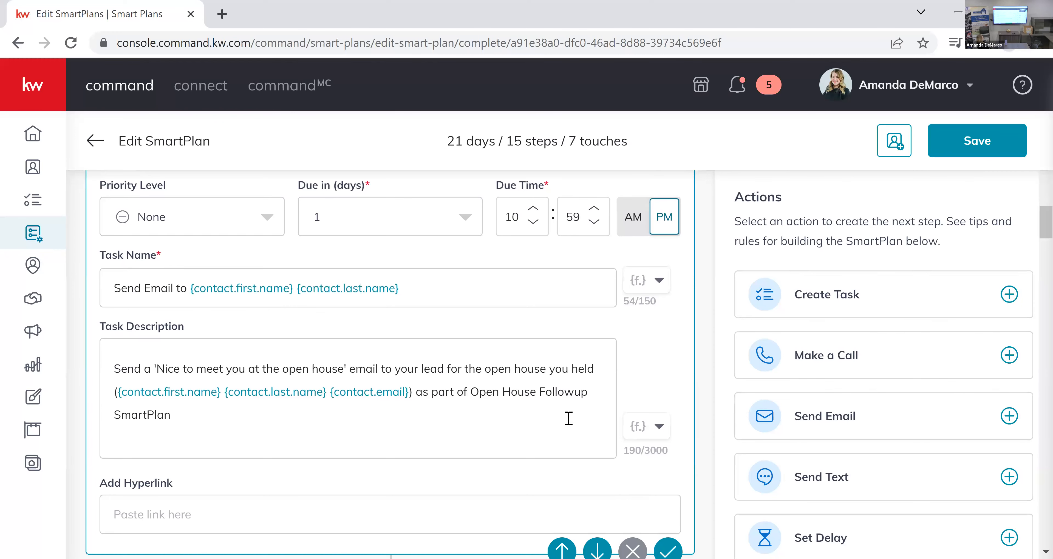
scroll(290, 258, "up", 2)
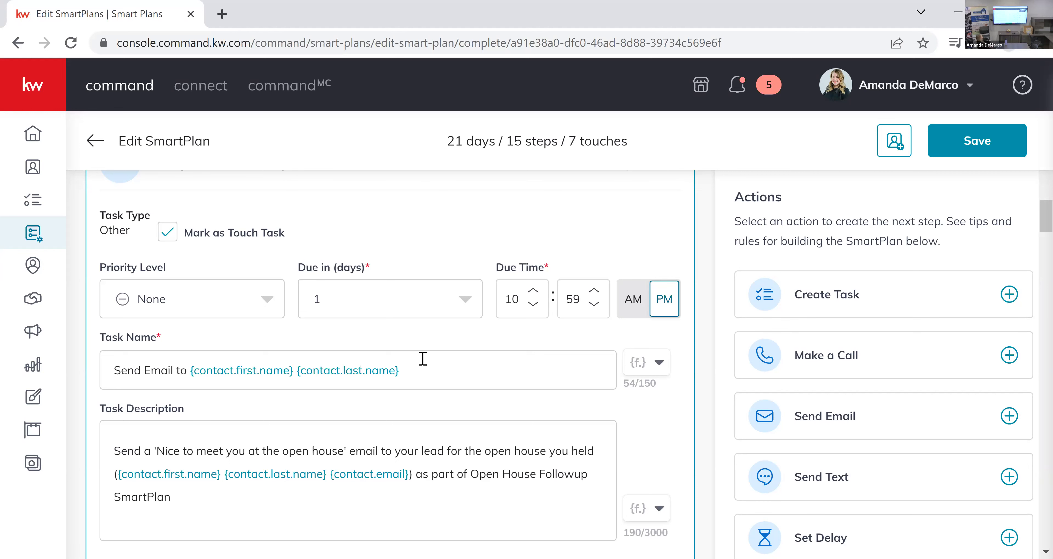
scroll(423, 359, "down", 4)
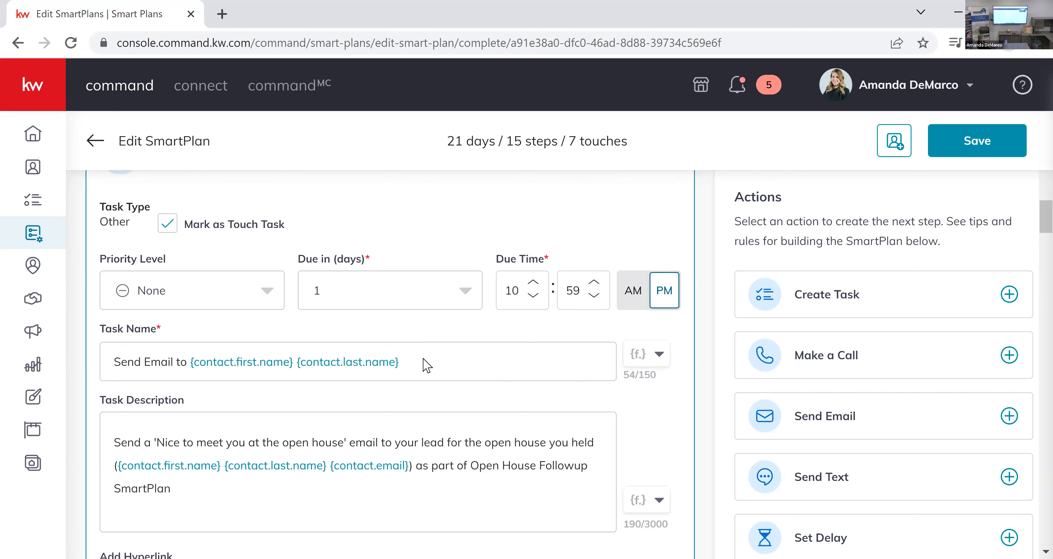
scroll(425, 365, "up", 7)
scroll(425, 364, "up", 12)
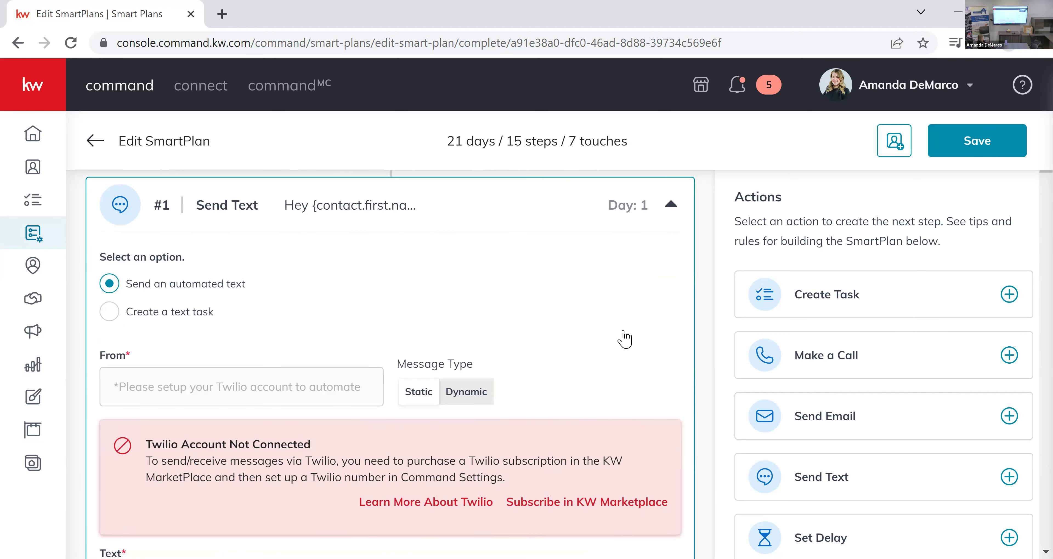
In the first Send Text message, add the open house property's street address after "thanks for coming by" and end the sentence with an exclamation mark.
scroll(681, 388, "down", 5)
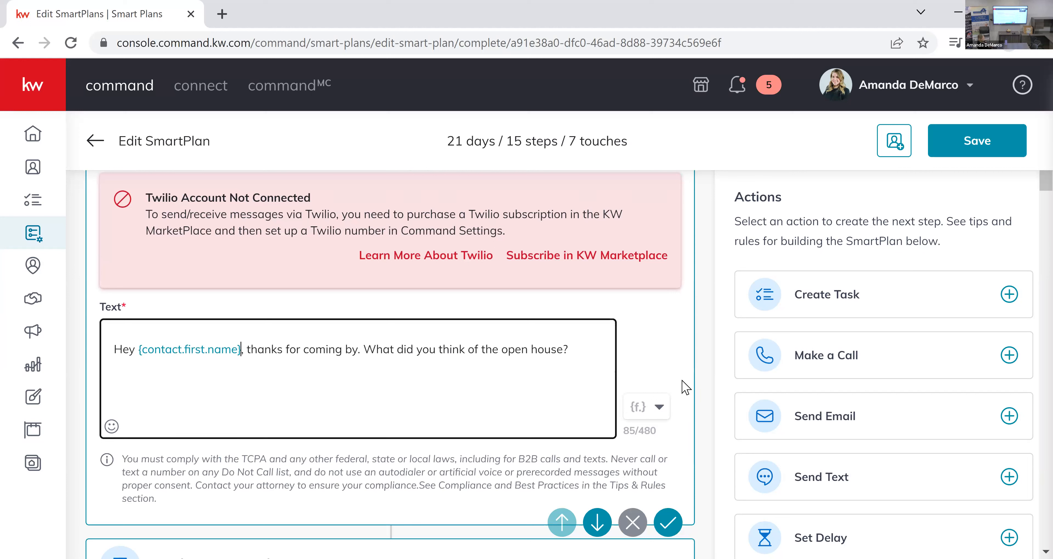
scroll(688, 369, "up", 4)
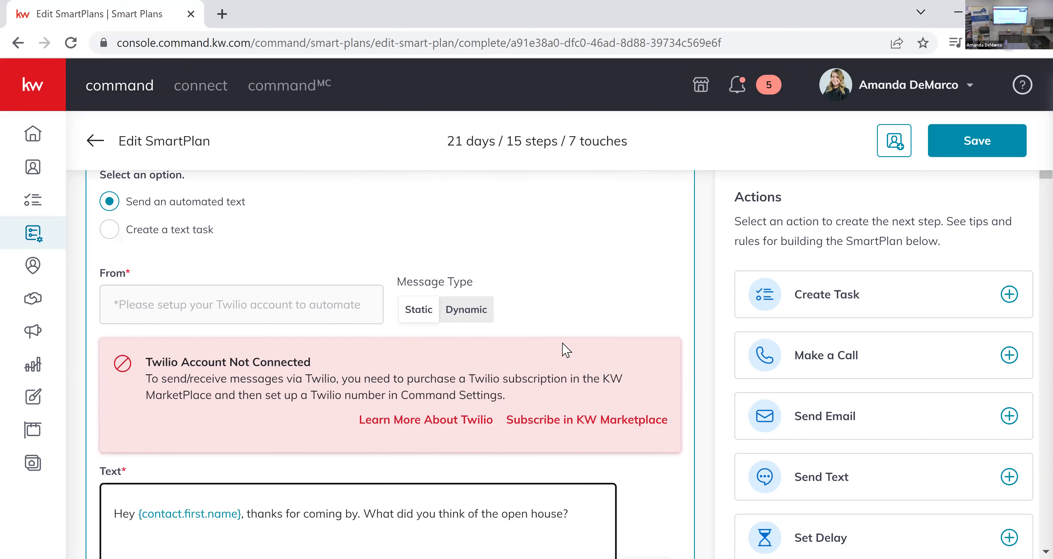
scroll(266, 364, "up", 2)
scroll(266, 364, "down", 2)
scroll(266, 364, "down", 2)
scroll(235, 395, "down", 2)
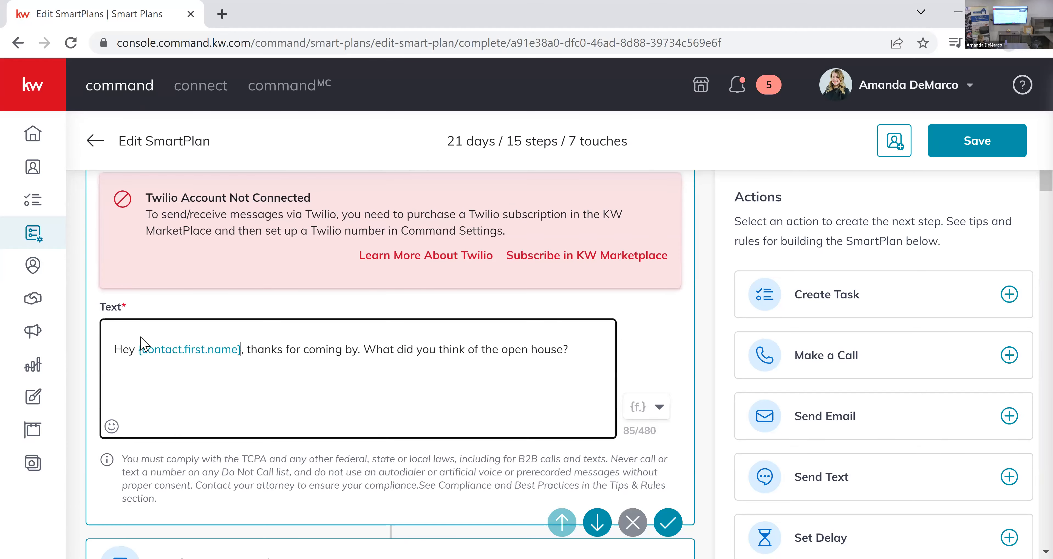
left_click(357, 350)
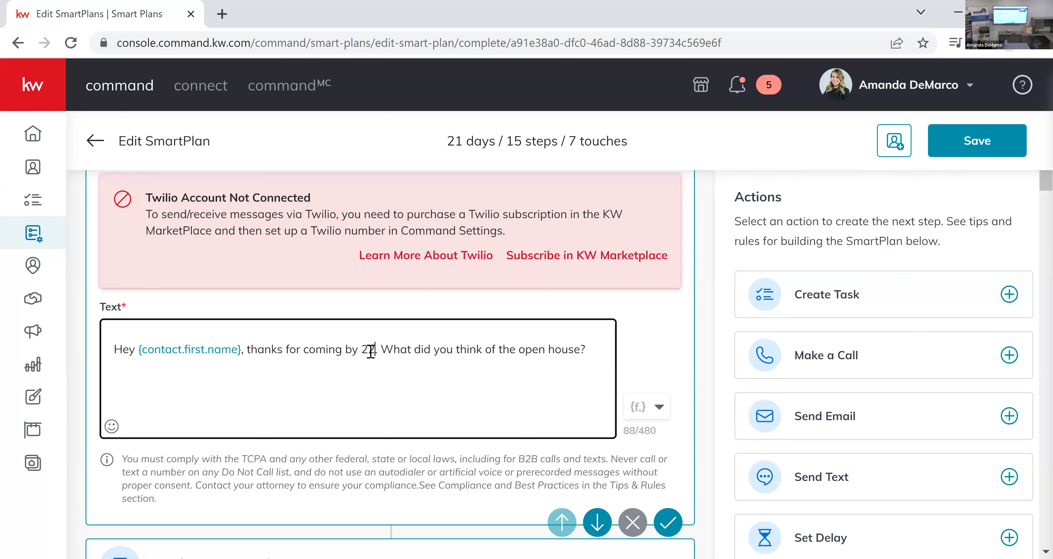
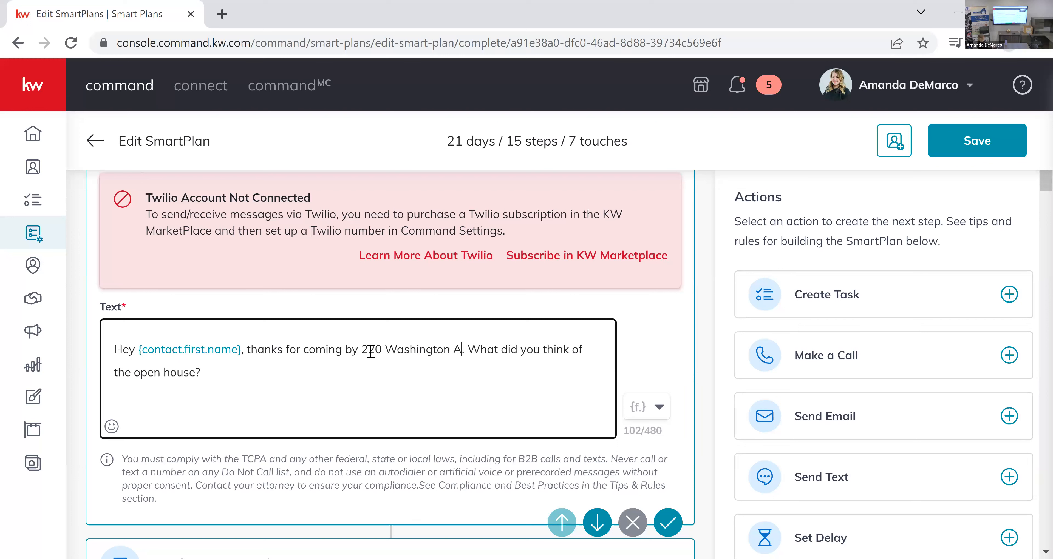
key("Delete")
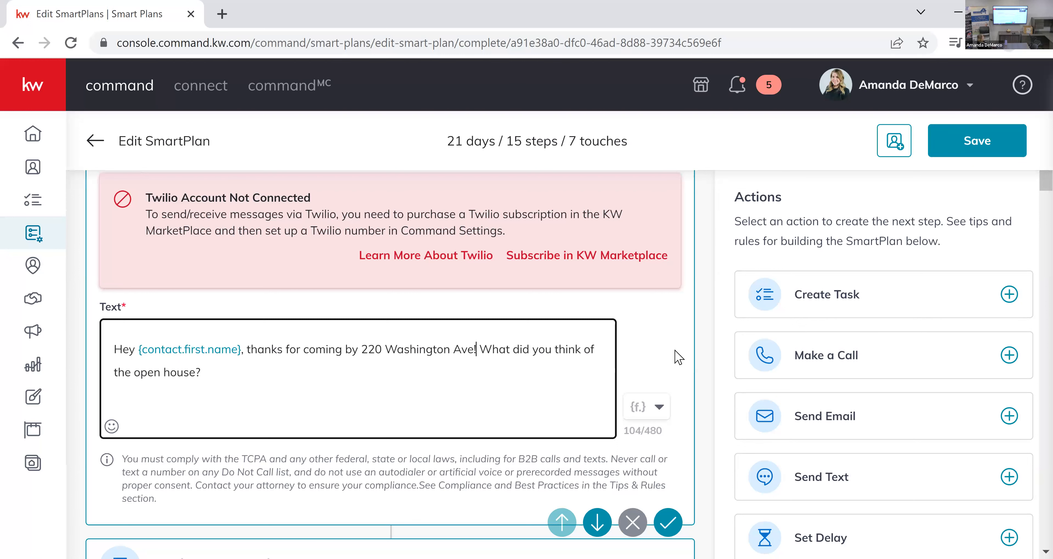
Insert the property's street address before "open house" inside the quoted email title in step #3's task description.
scroll(674, 360, "down", 10)
scroll(680, 357, "down", 5)
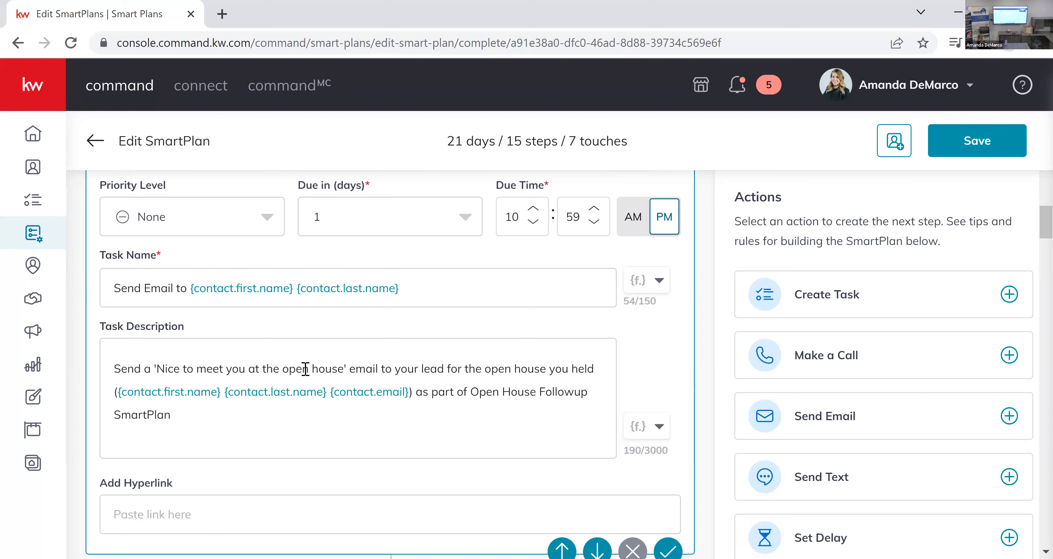
left_click(283, 368)
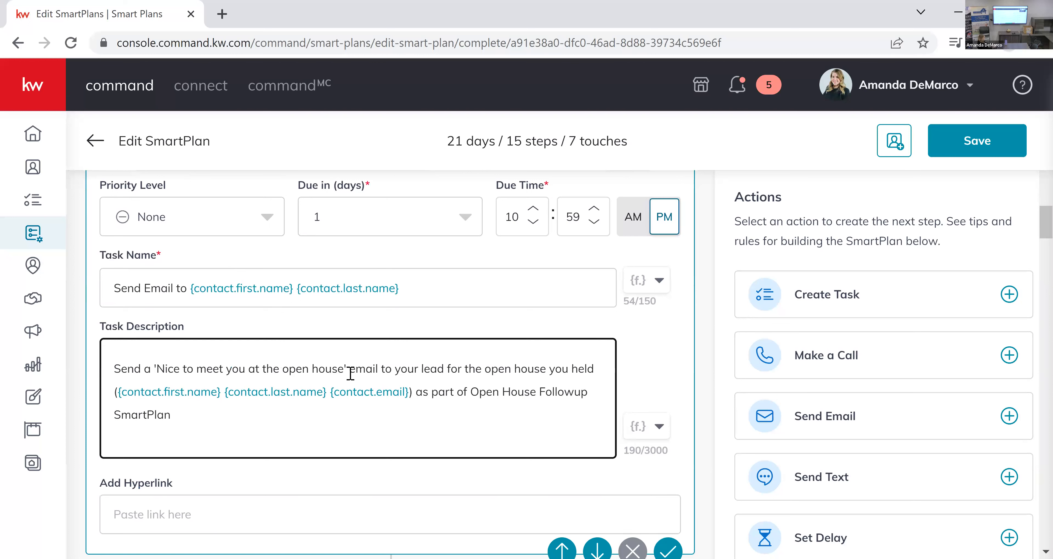
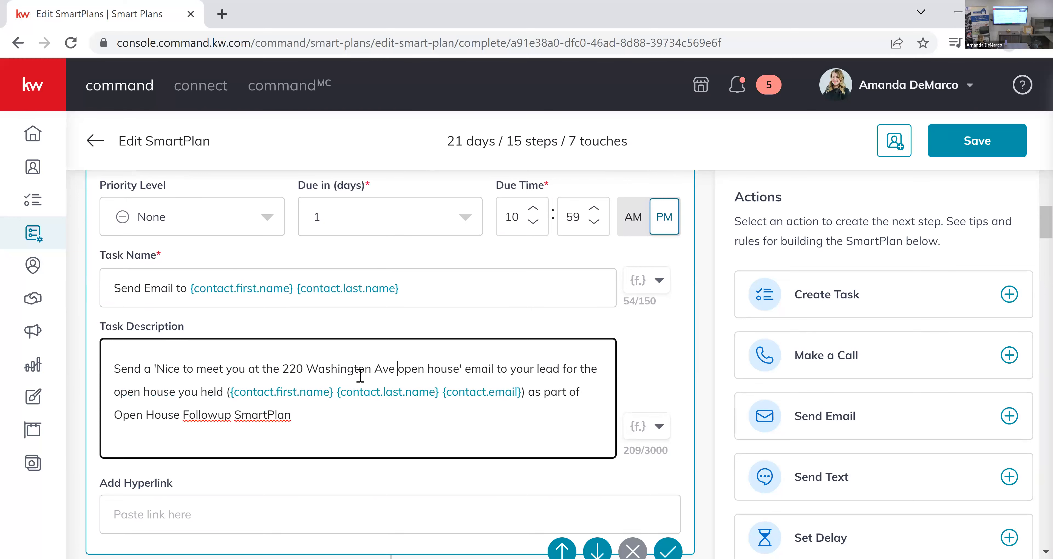
Examine the phone call task, the delay and the automated text message in the plan's steps up to #7.
scroll(360, 376, "down", 10)
scroll(360, 380, "down", 6)
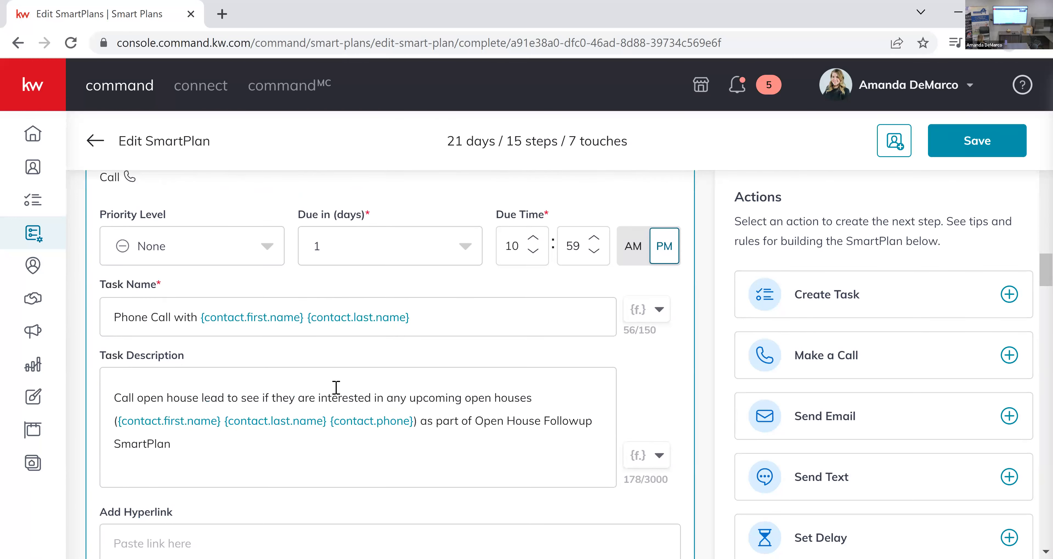
scroll(336, 387, "down", 15)
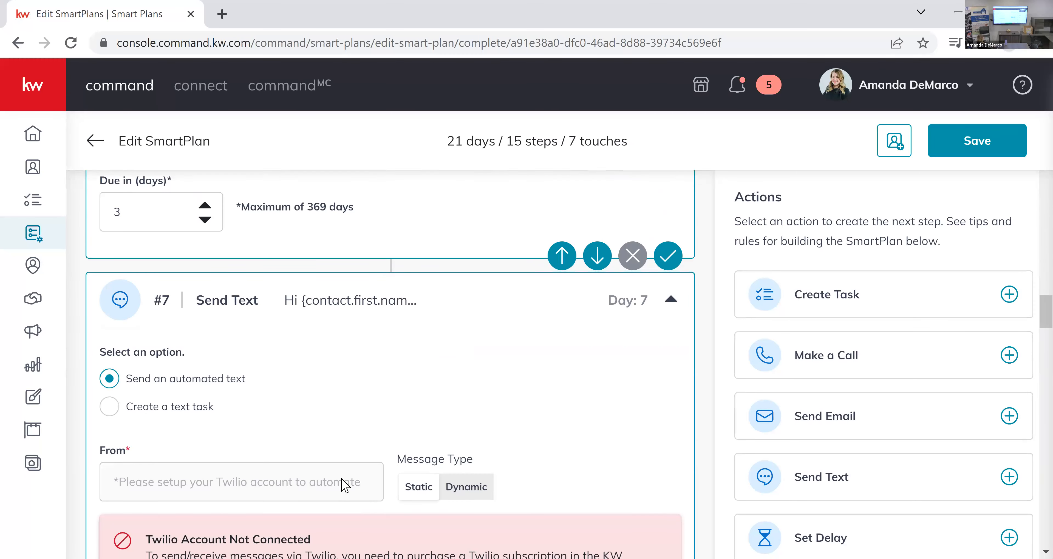
scroll(336, 369, "down", 8)
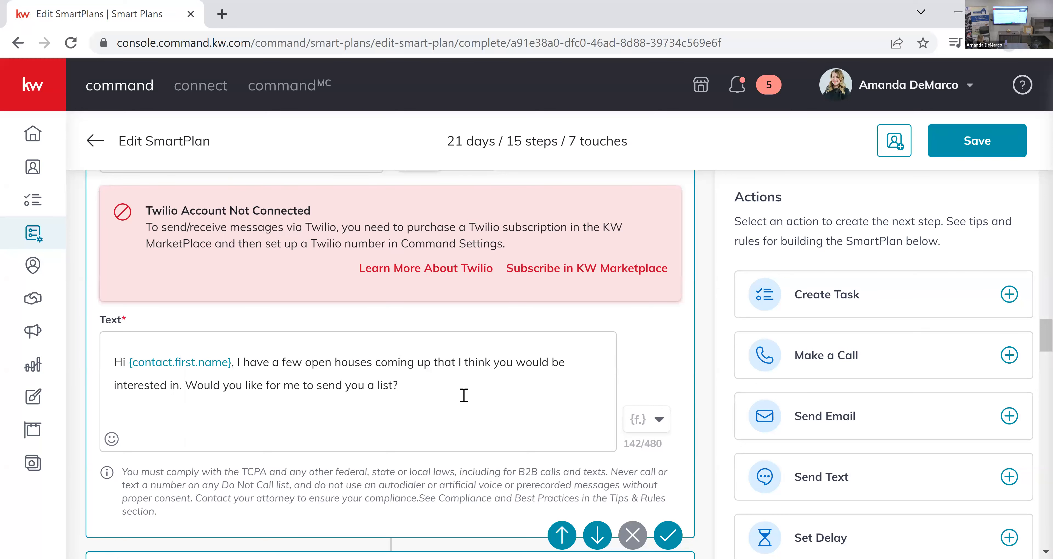
scroll(323, 433, "up", 1)
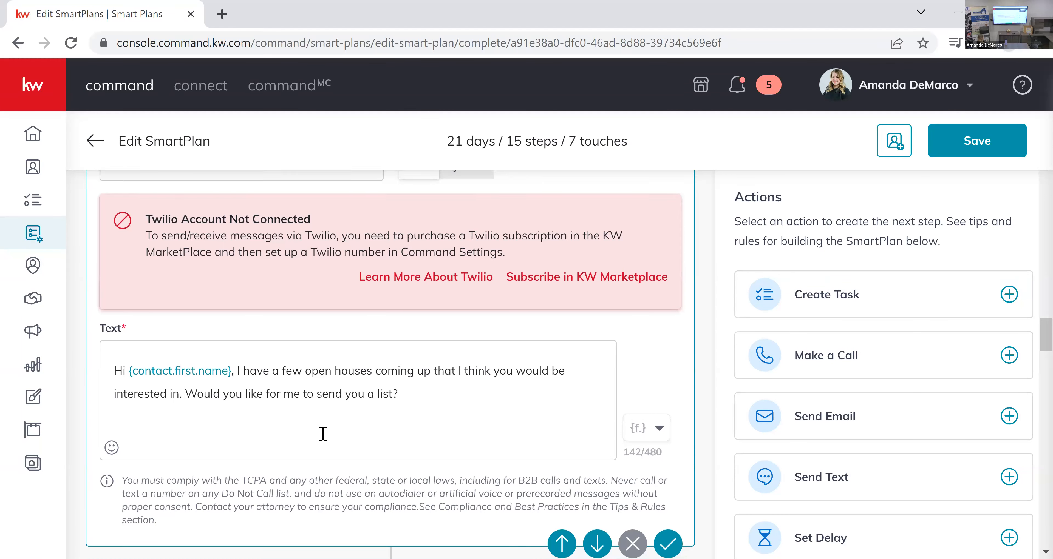
scroll(323, 433, "up", 2)
scroll(368, 440, "down", 4)
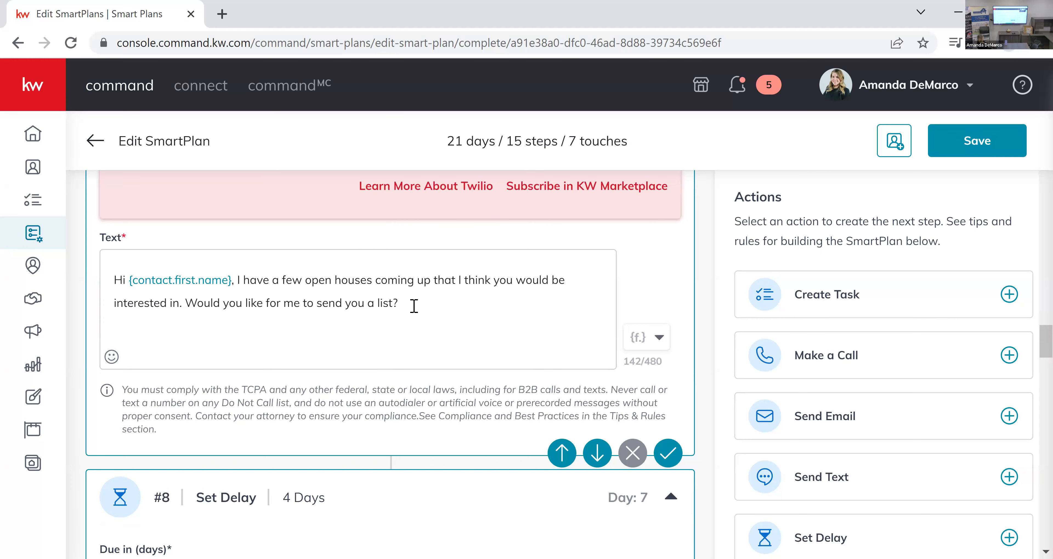
scroll(457, 464, "up", 2)
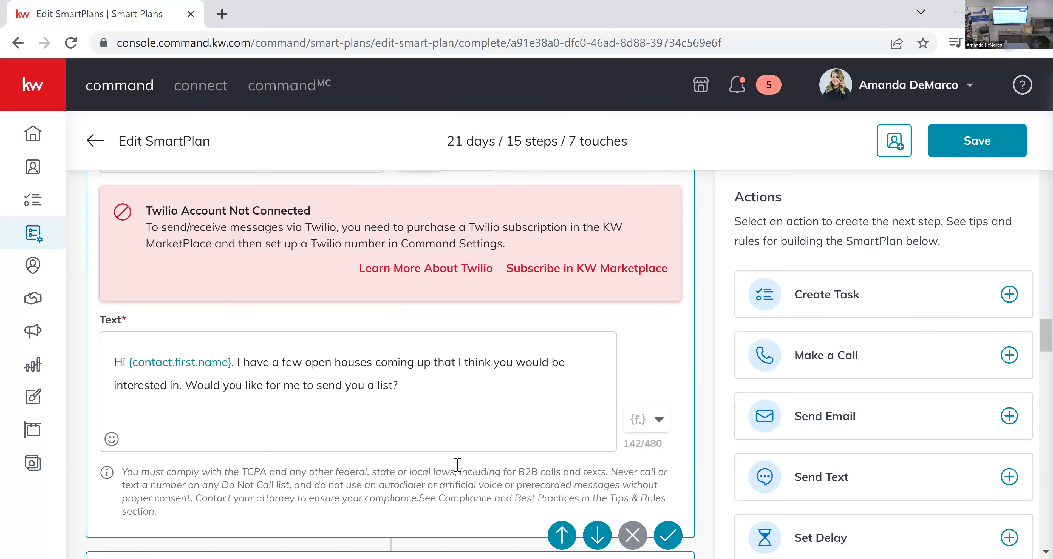
scroll(457, 464, "up", 2)
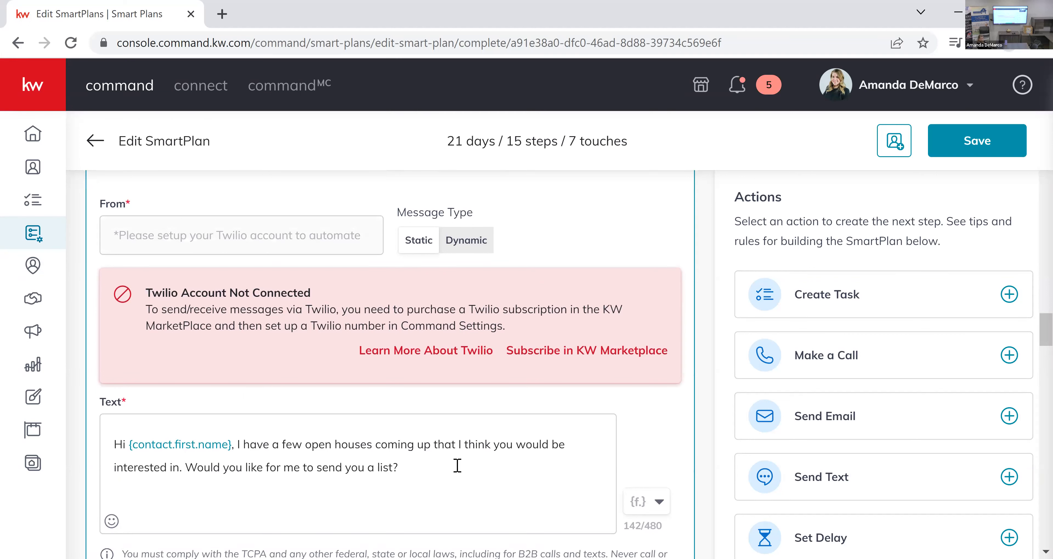
Replace step #7's text after the greeting with "happy to answer any questions you may have about" the property's street address, ending with an exclamation mark.
left_click_drag(413, 466, 240, 445)
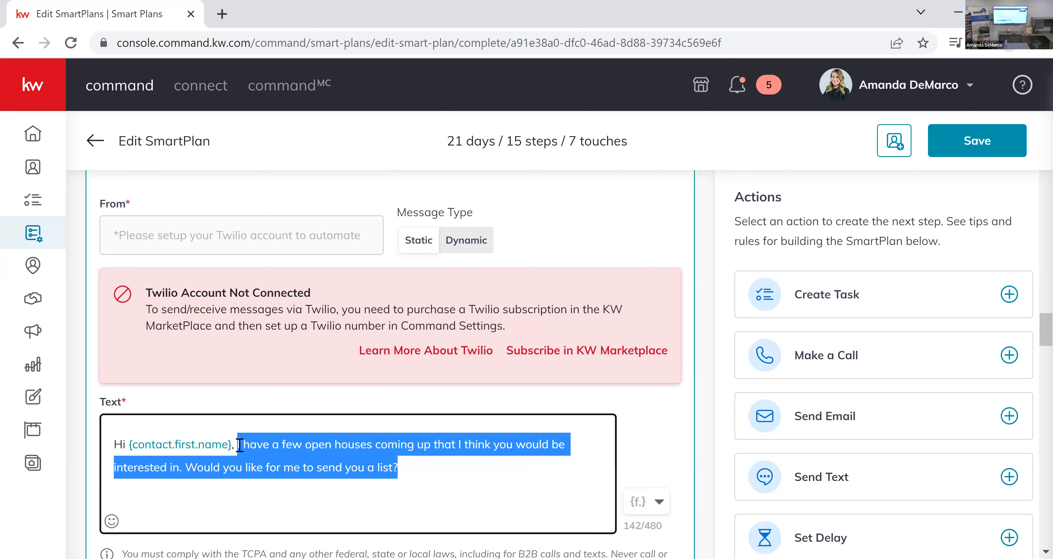
type("happ")
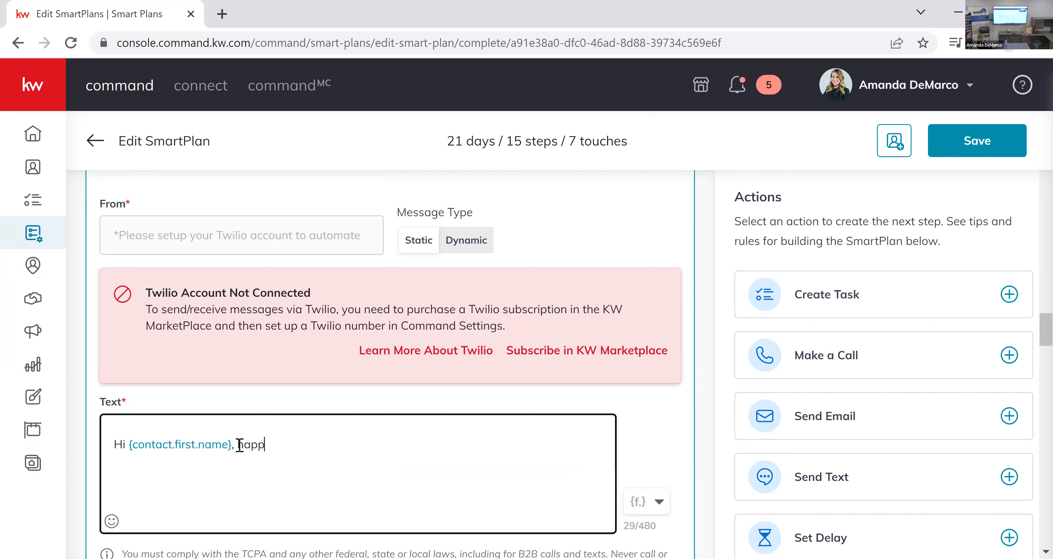
type("y to answer any que")
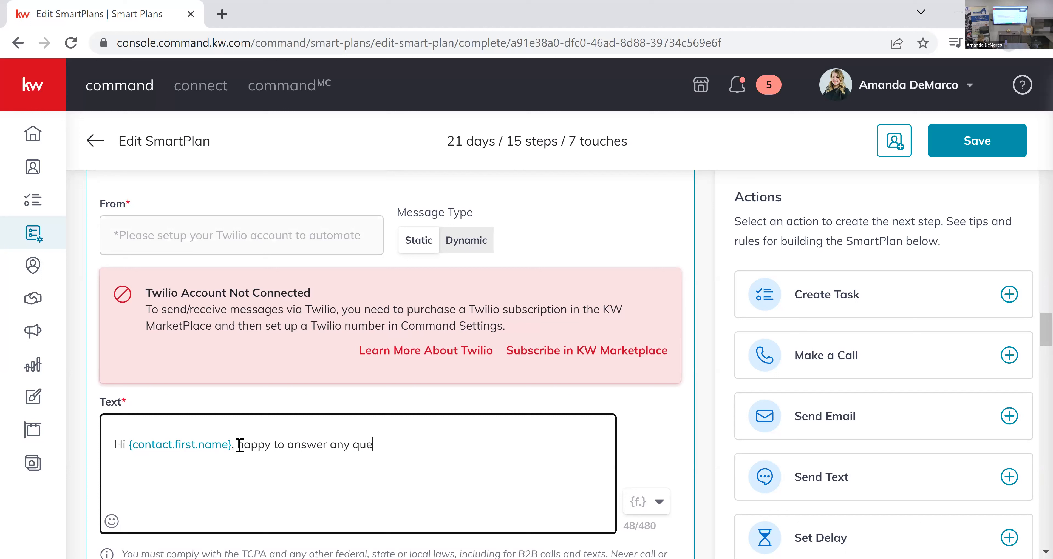
type("sitons you may have ")
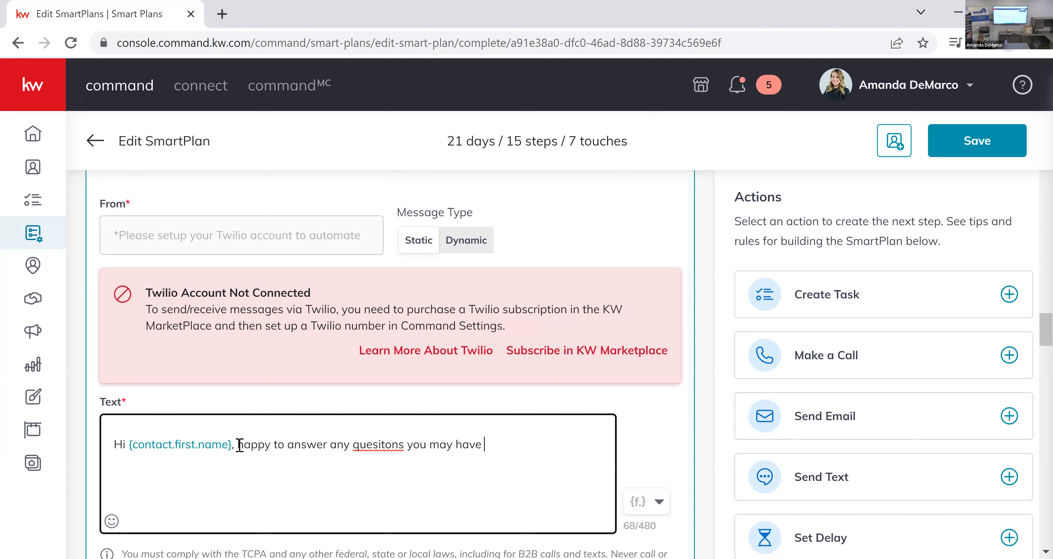
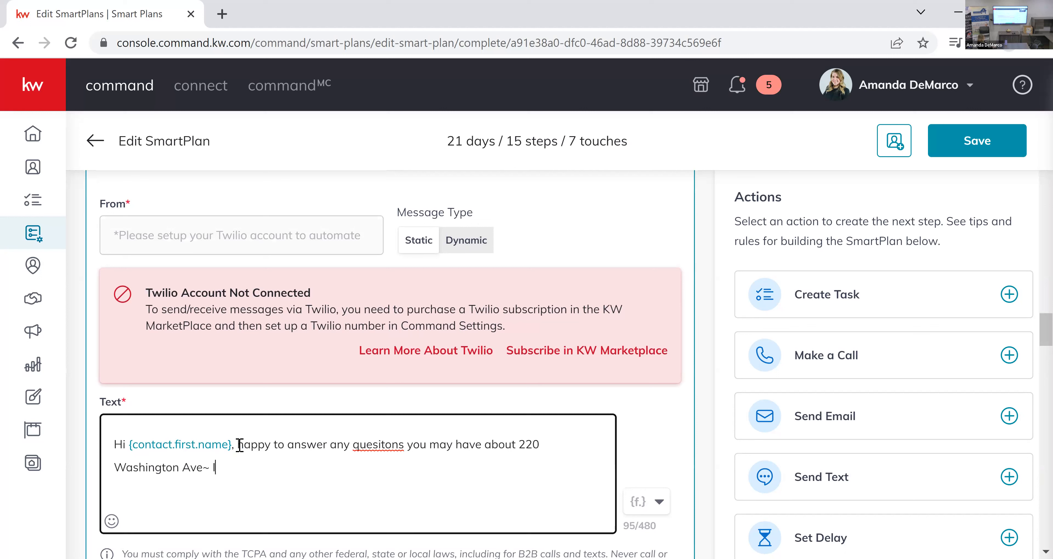
type("! If you'd like to")
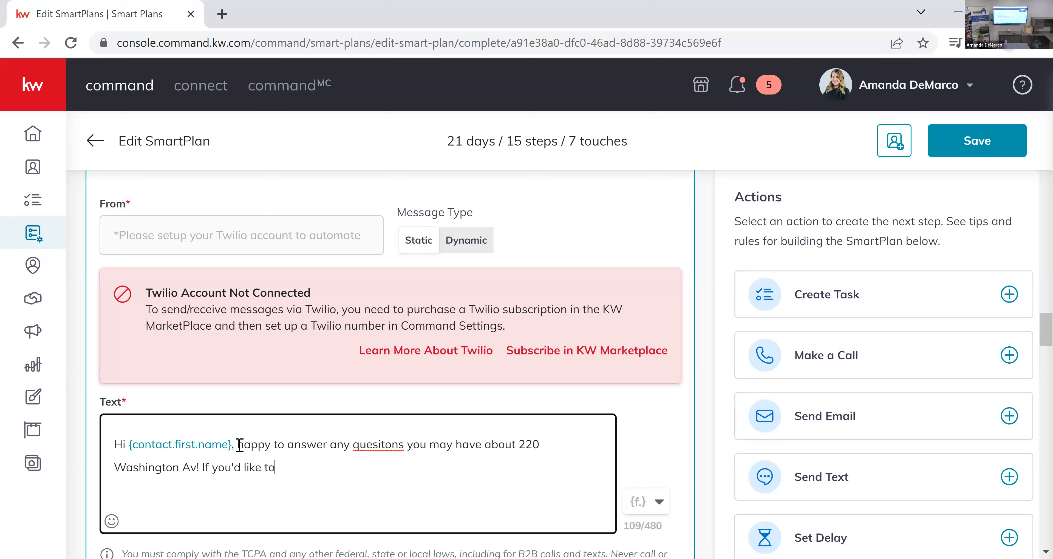
type(" come back for a provi")
Complete step #7's text message with "If you'd like to come back for a private showing, please let me know!".
key("BackSpace")
key("BackSpace")
key("BackSpace")
type("ivate showing,")
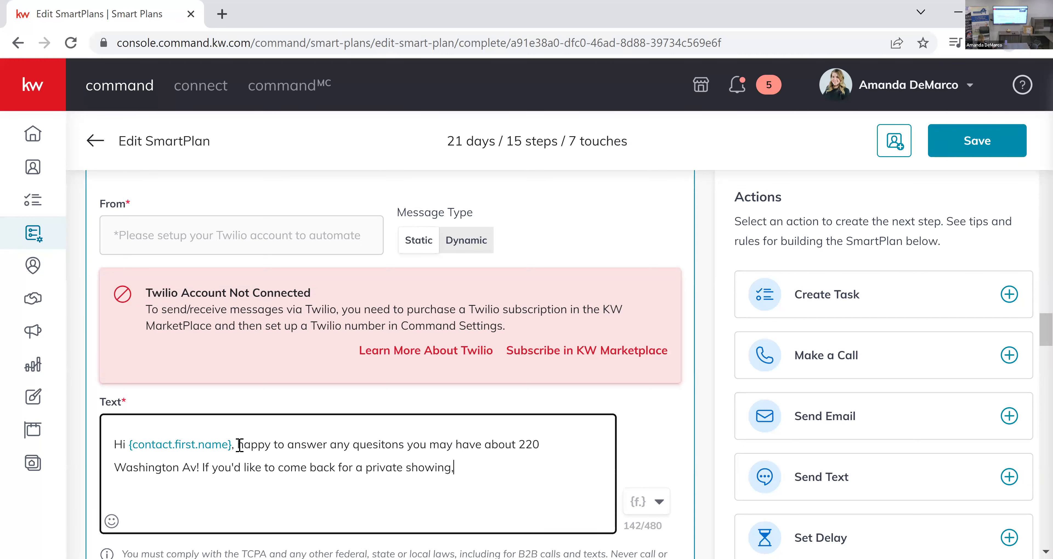
type(" please let me know!")
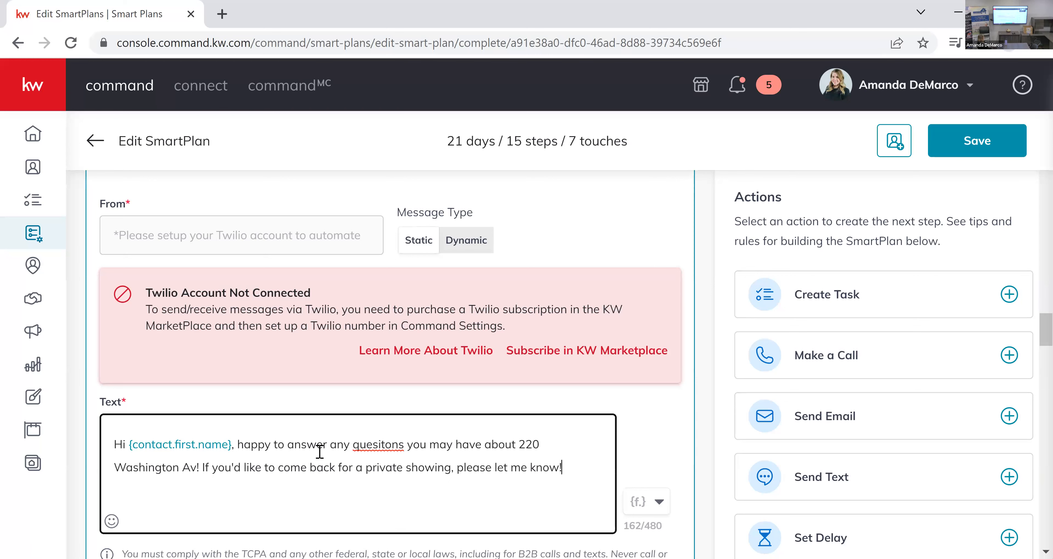
Remove all three old open house contact tag triggers from the plan.
scroll(578, 349, "down", 2)
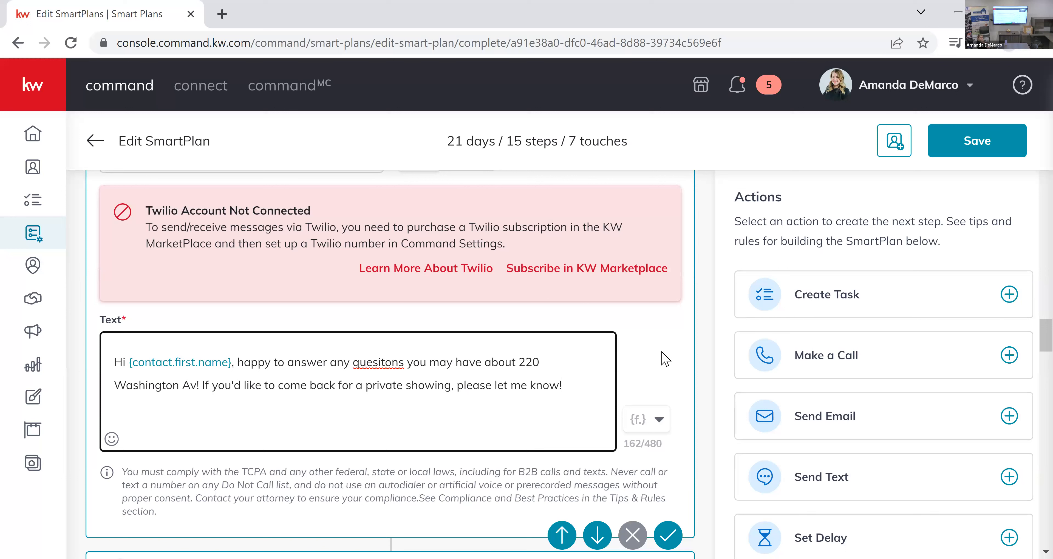
scroll(664, 358, "down", 10)
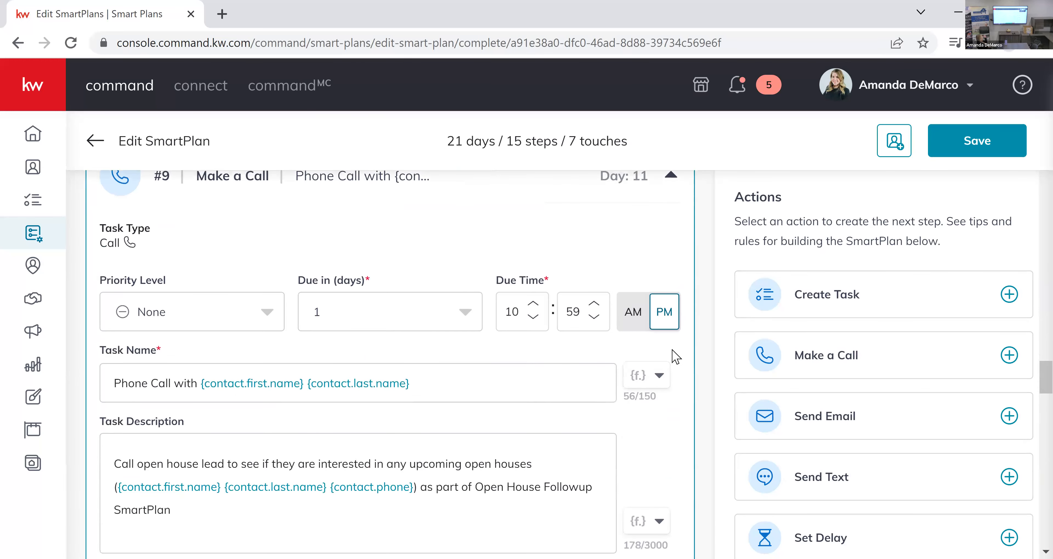
scroll(675, 357, "up", 15)
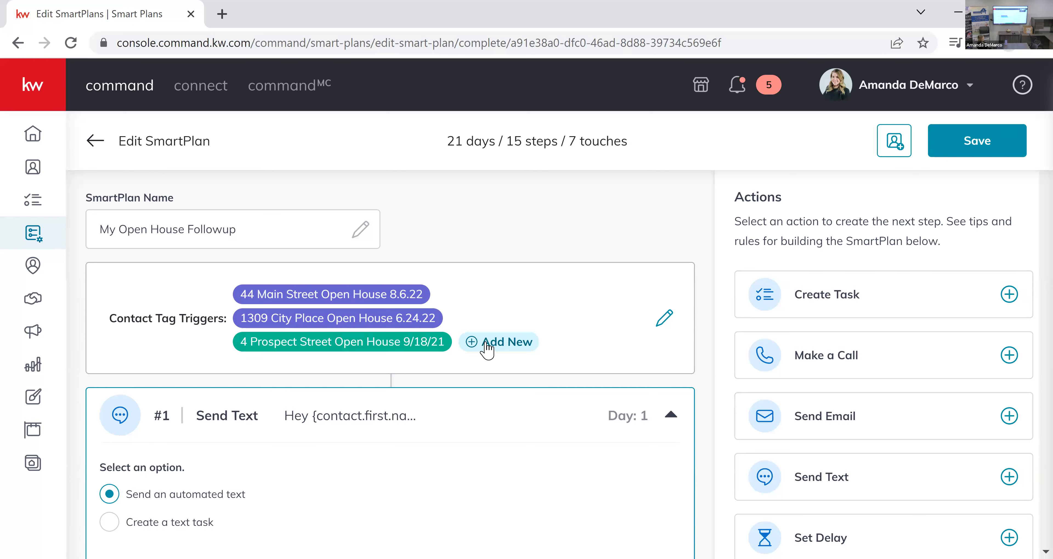
left_click(662, 318)
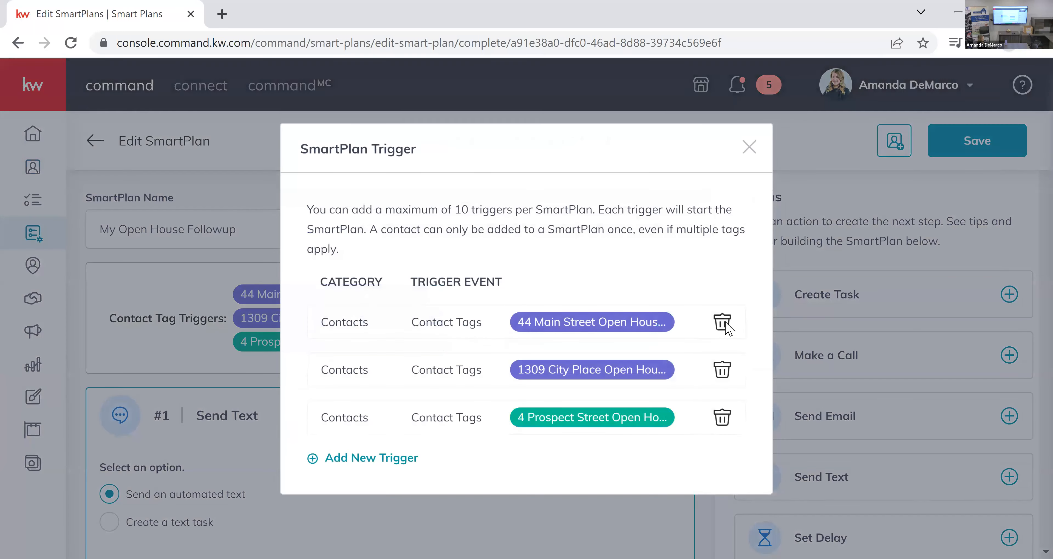
left_click(721, 324)
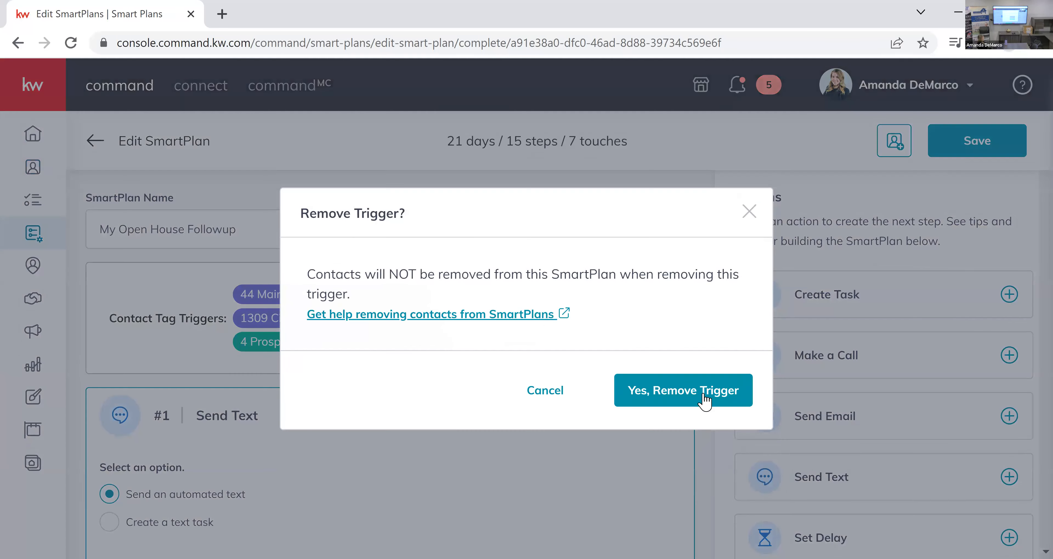
left_click(683, 390)
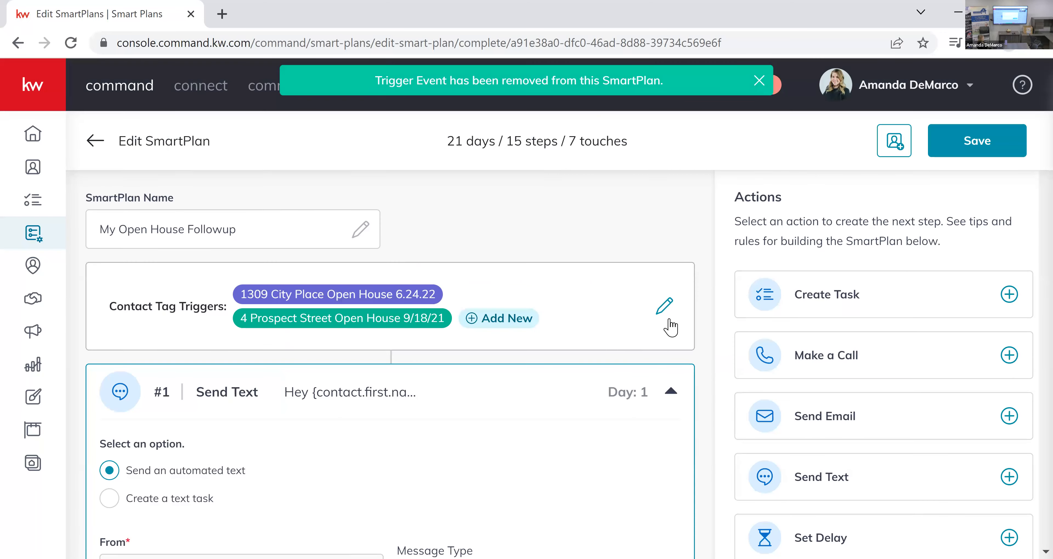
left_click(694, 334)
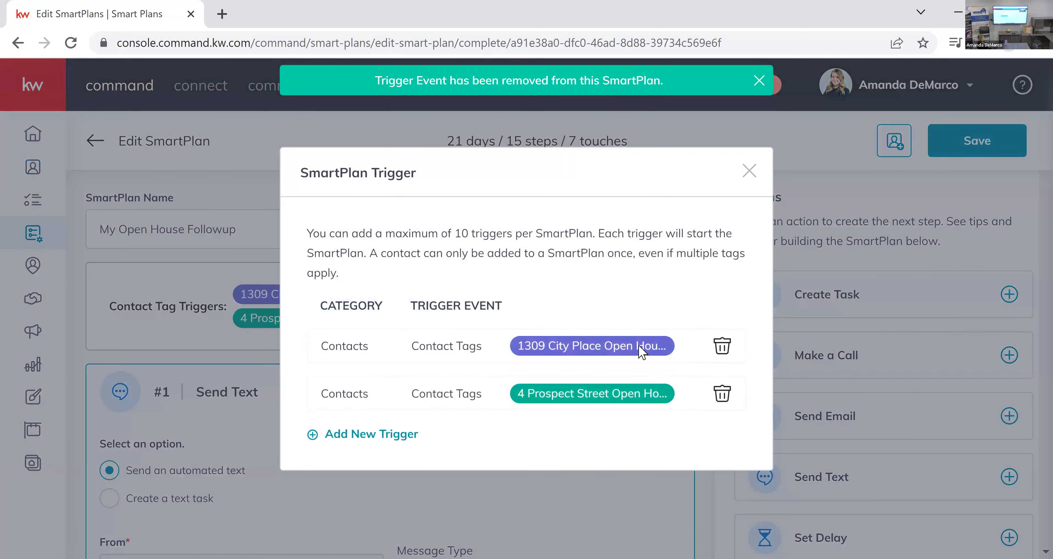
left_click(726, 351)
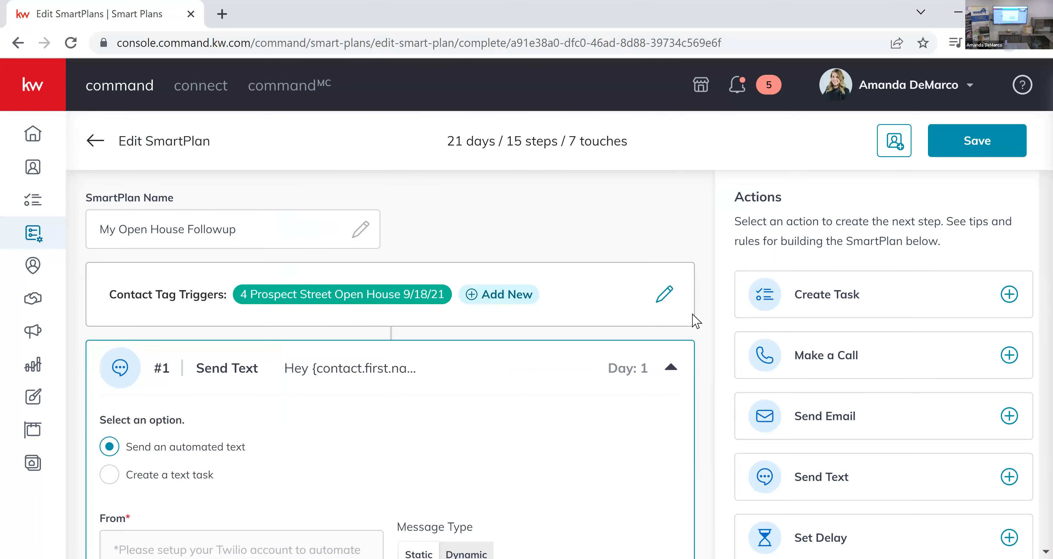
left_click(665, 295)
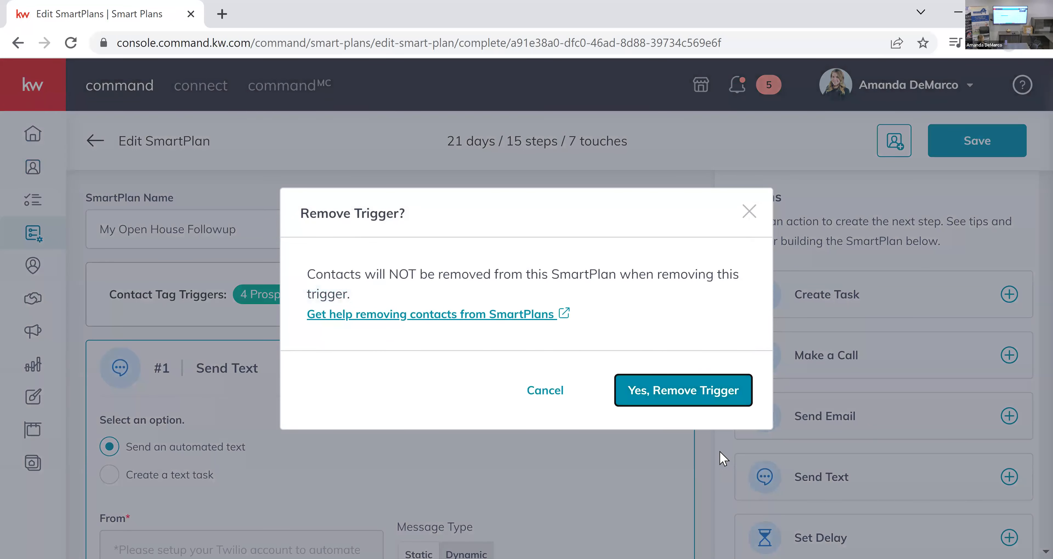
key("Return")
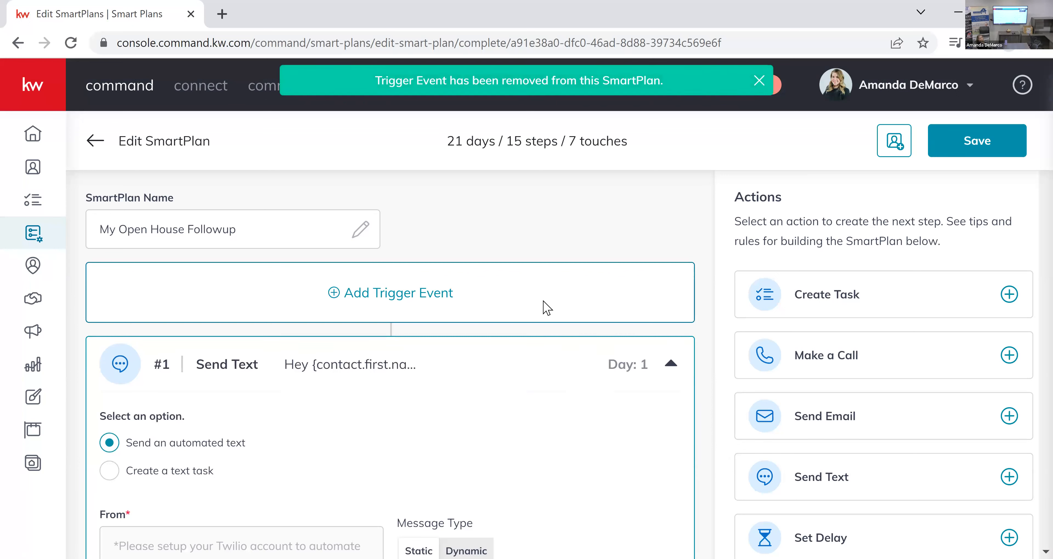
Add the open house property's street address to the end of the plan's name, after "My Open House Followup".
left_click(285, 227)
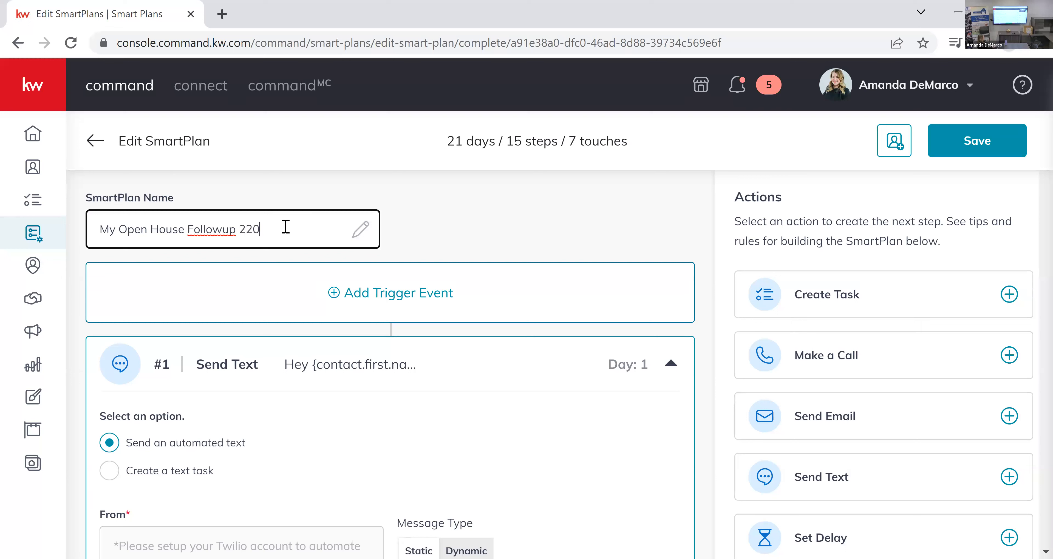
left_click(539, 275)
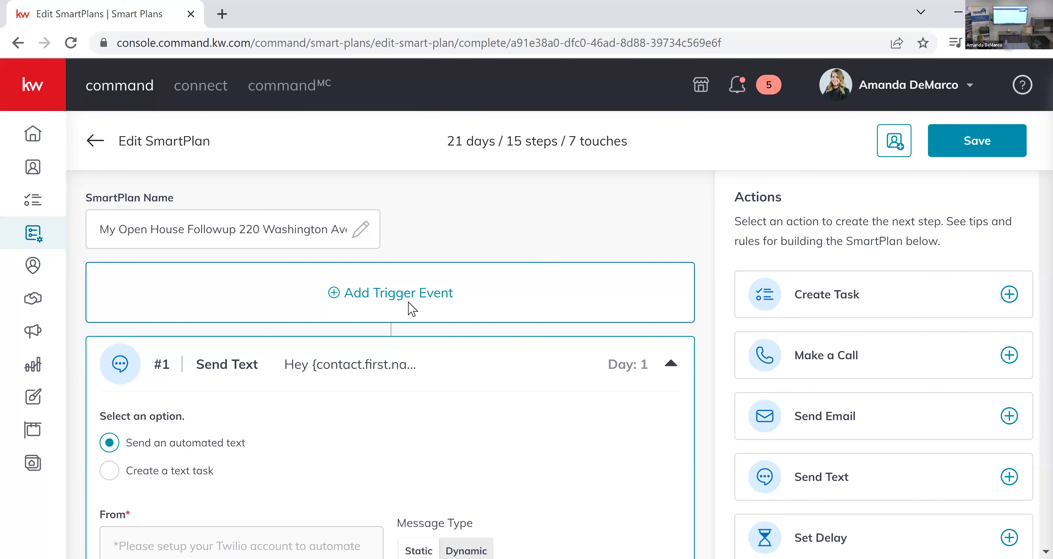
Try to add a contact tag trigger by searching the tags for "Open House" with the property's street address and date.
left_click(374, 306)
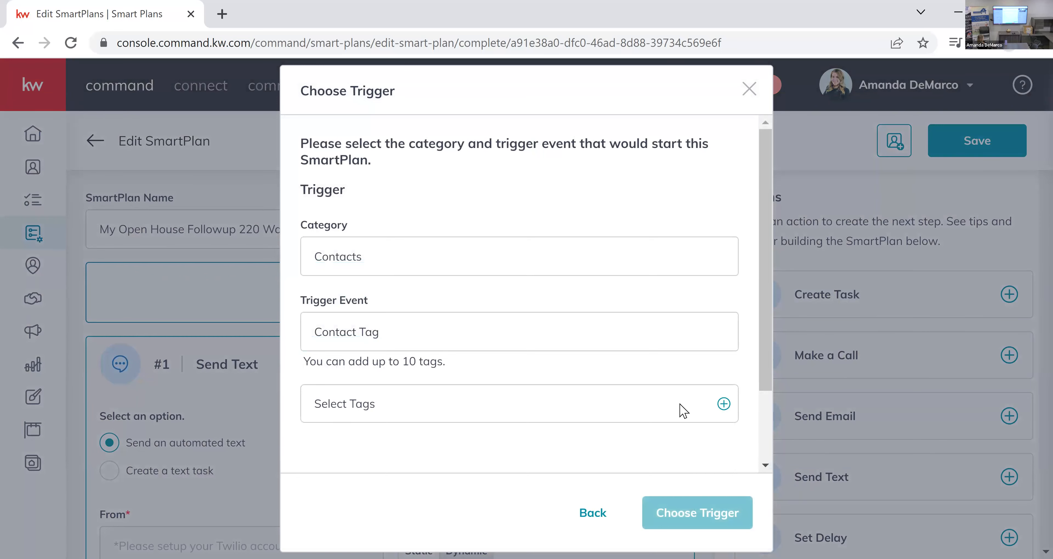
left_click(724, 407)
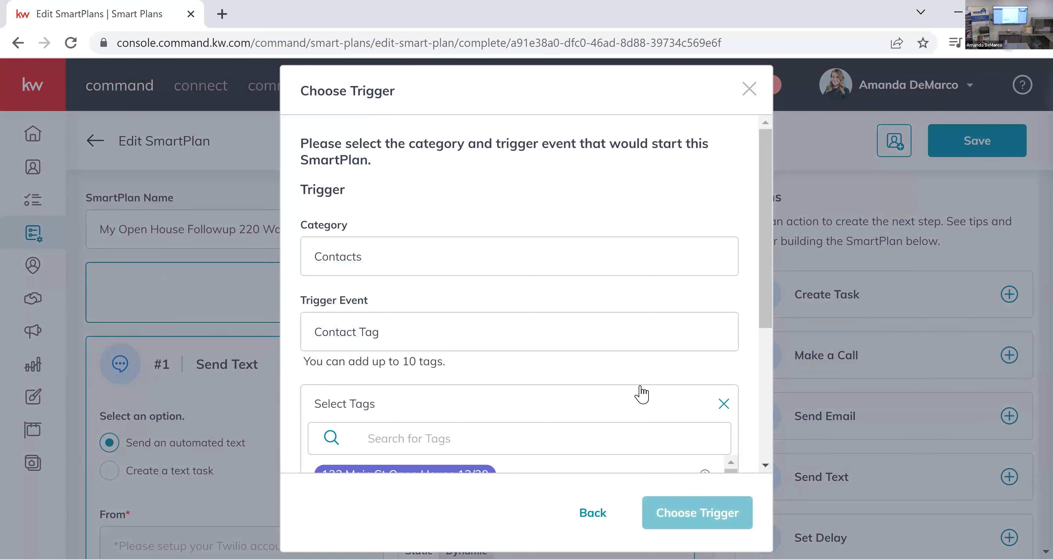
scroll(637, 391, "down", 3)
left_click(596, 272)
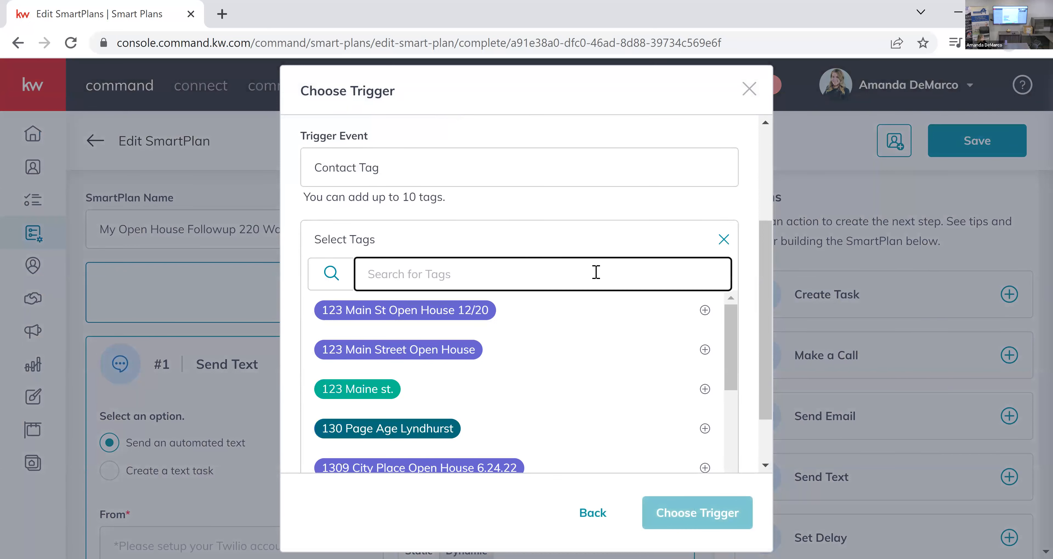
type("O")
type("peh")
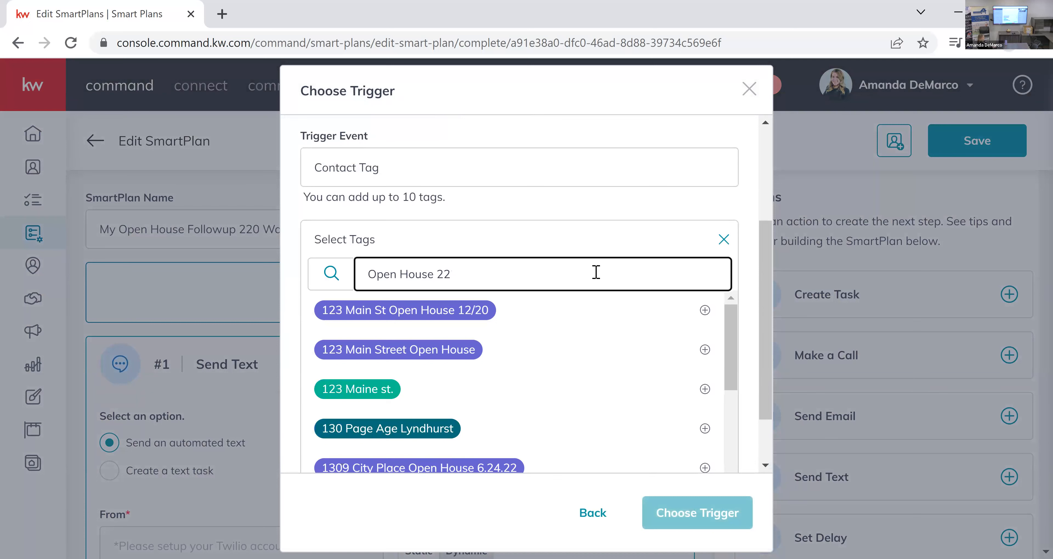
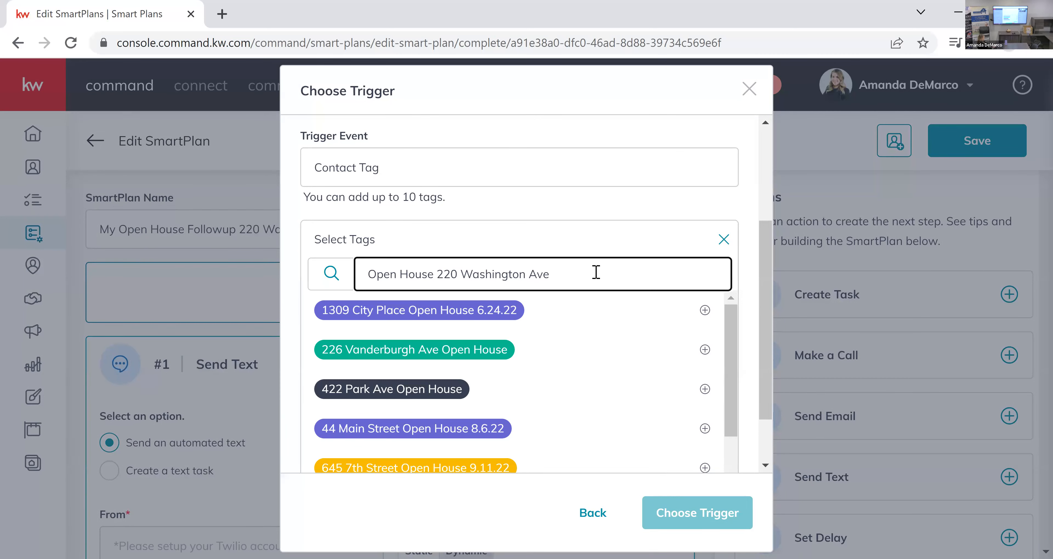
type(" 7.22")
scroll(557, 336, "down", 3)
scroll(557, 336, "up", 3)
left_click(594, 231)
scroll(604, 250, "up", 2)
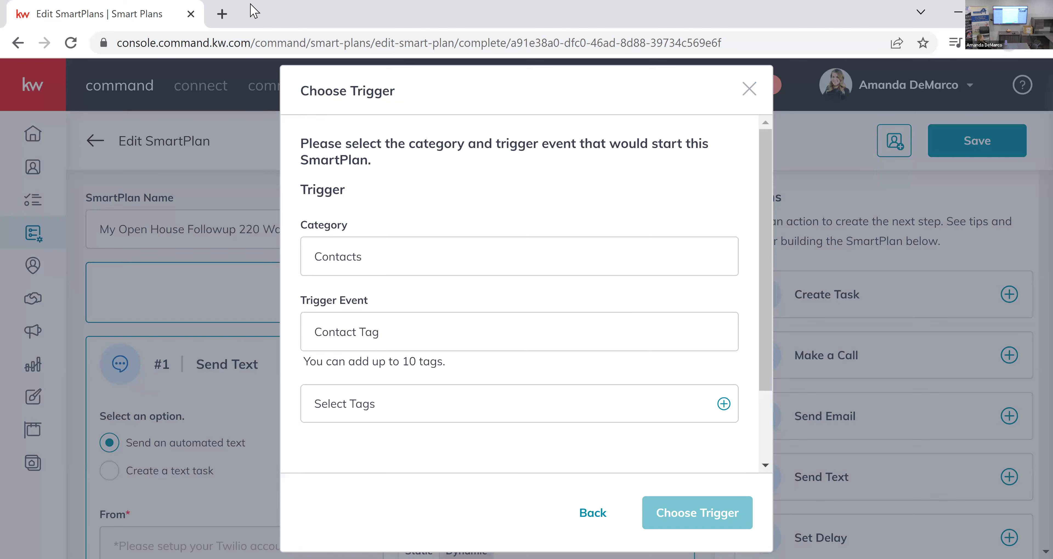
left_click(746, 87)
Open the Contacts page in a new browser tab and switch to it.
right_click(36, 162)
left_click(76, 176)
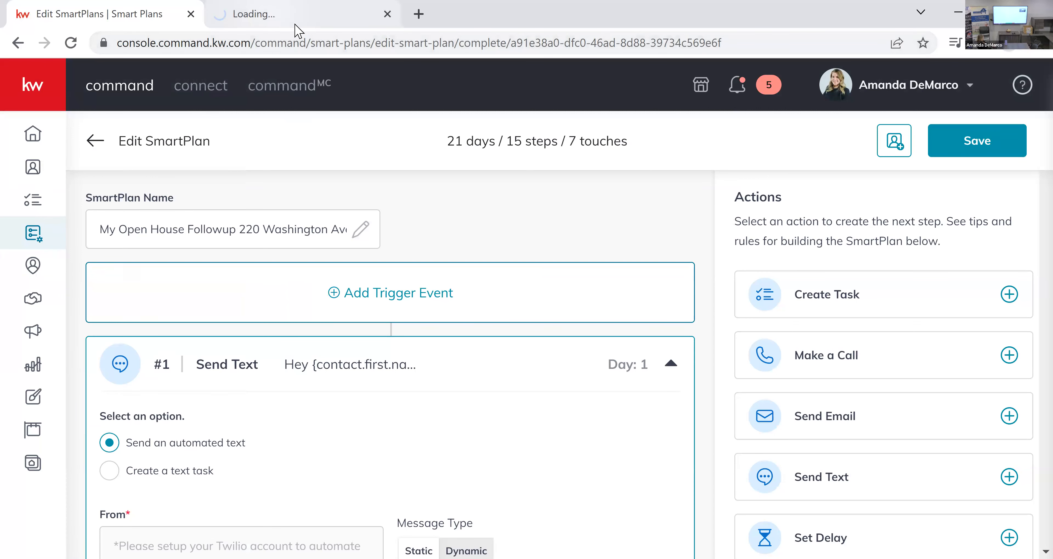
left_click(334, 22)
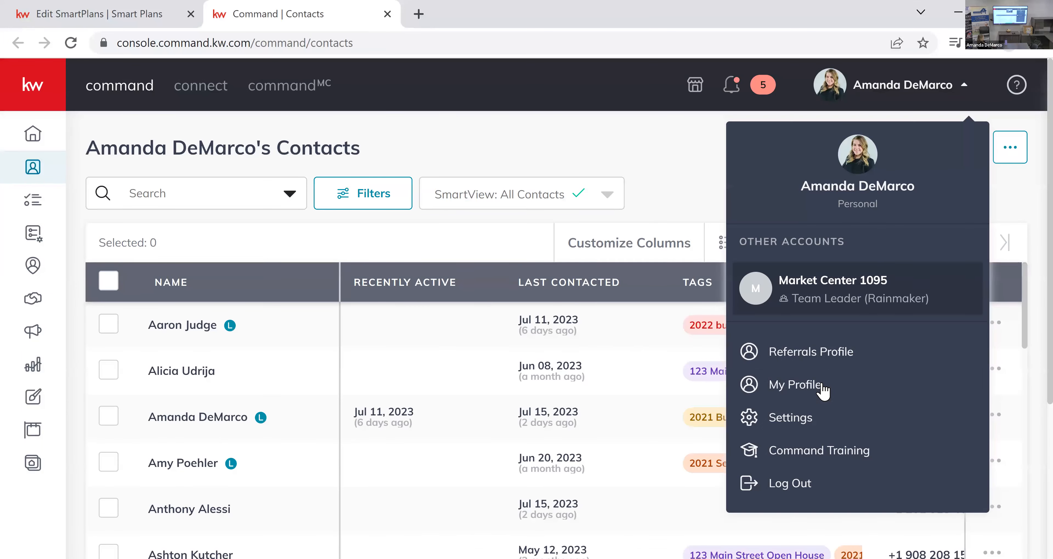
Open the Contact Tags page in the account's Command Settings.
left_click(807, 417)
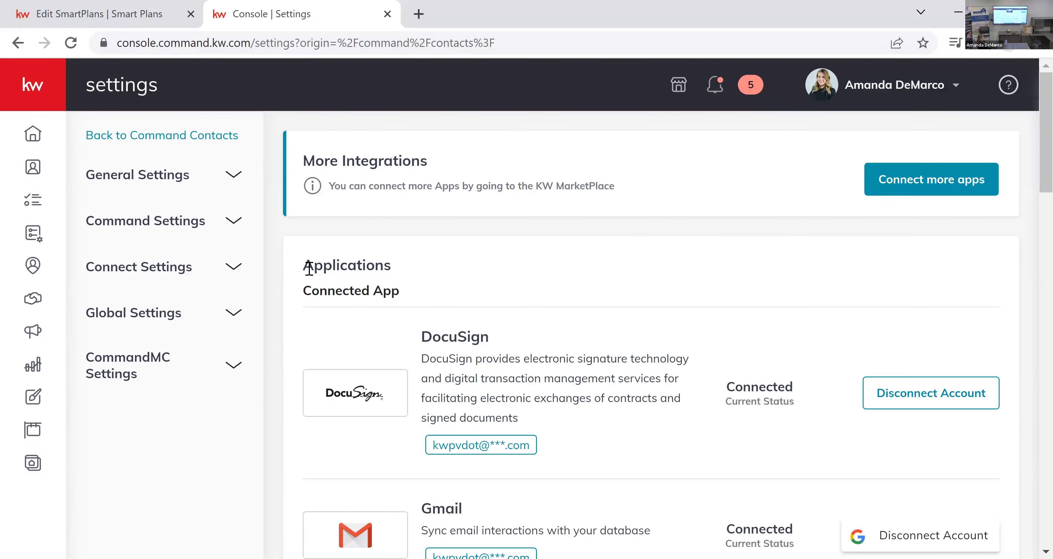
left_click(234, 224)
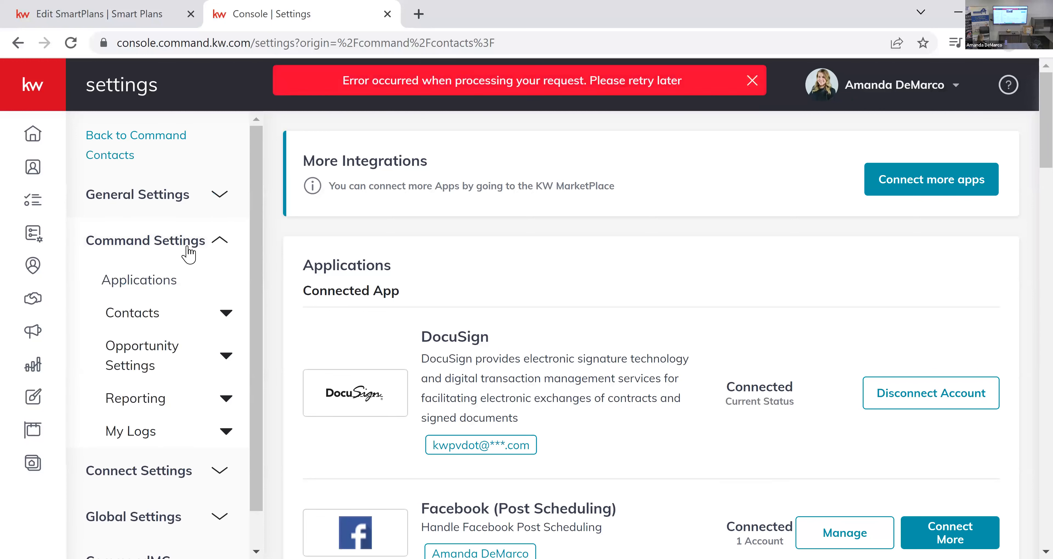
left_click(224, 318)
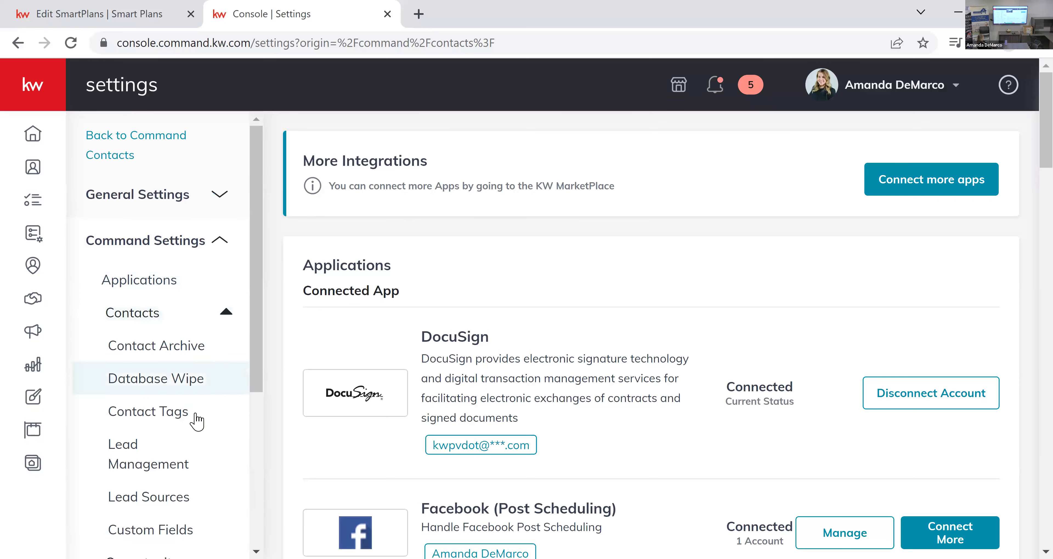
left_click(195, 419)
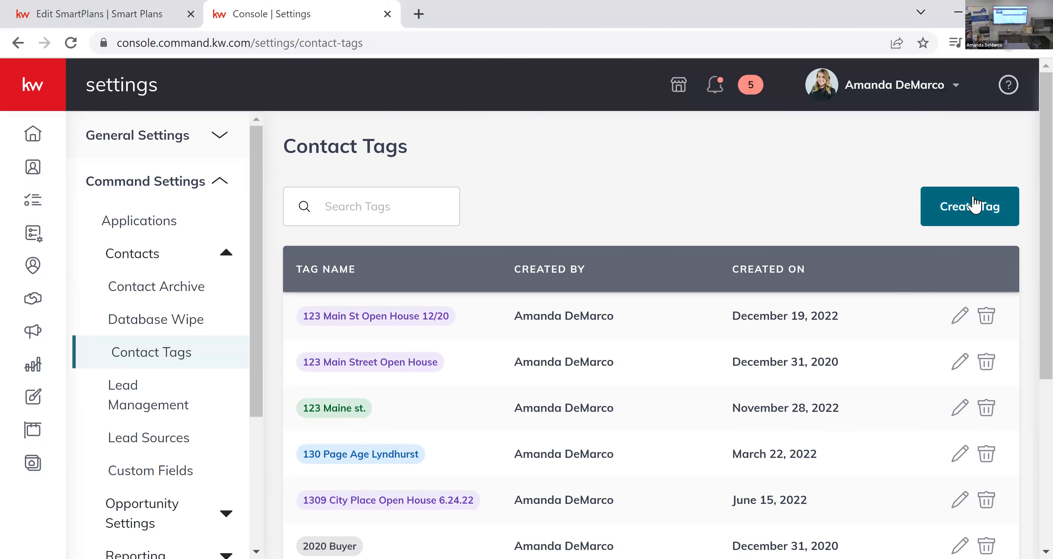
Create a yellow contact tag named "Open House" followed by the property's street address and the date 7.22.23.
left_click(986, 200)
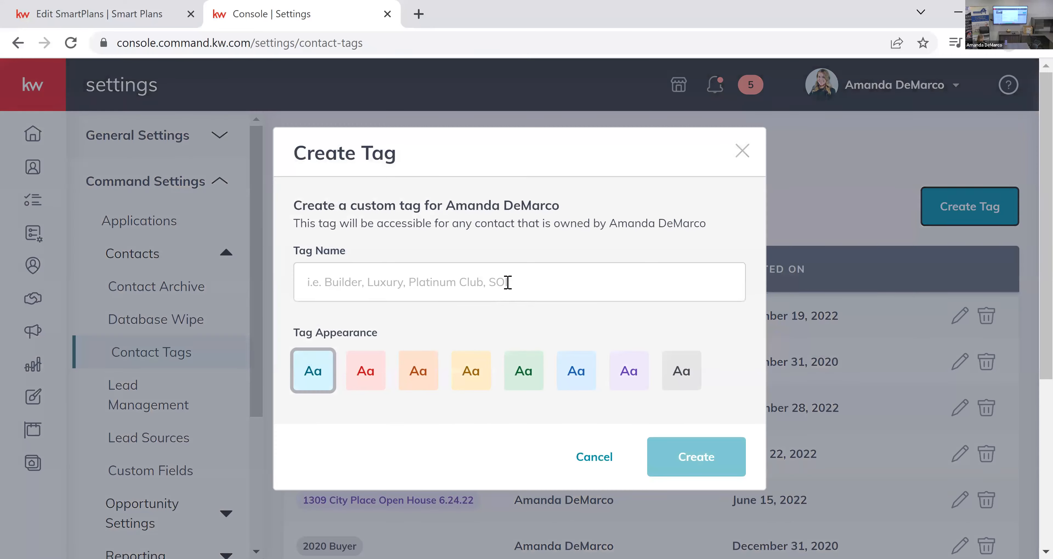
left_click(507, 282)
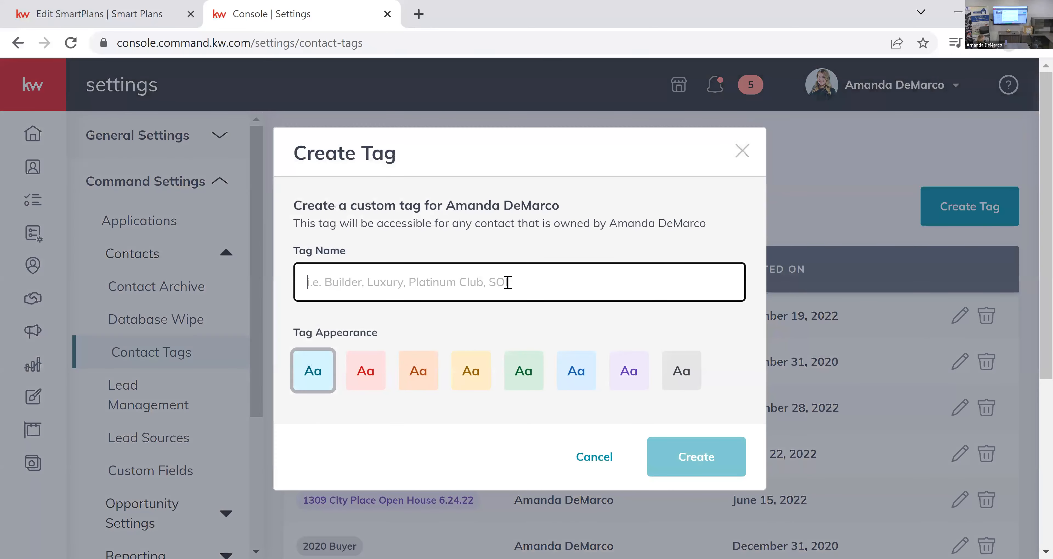
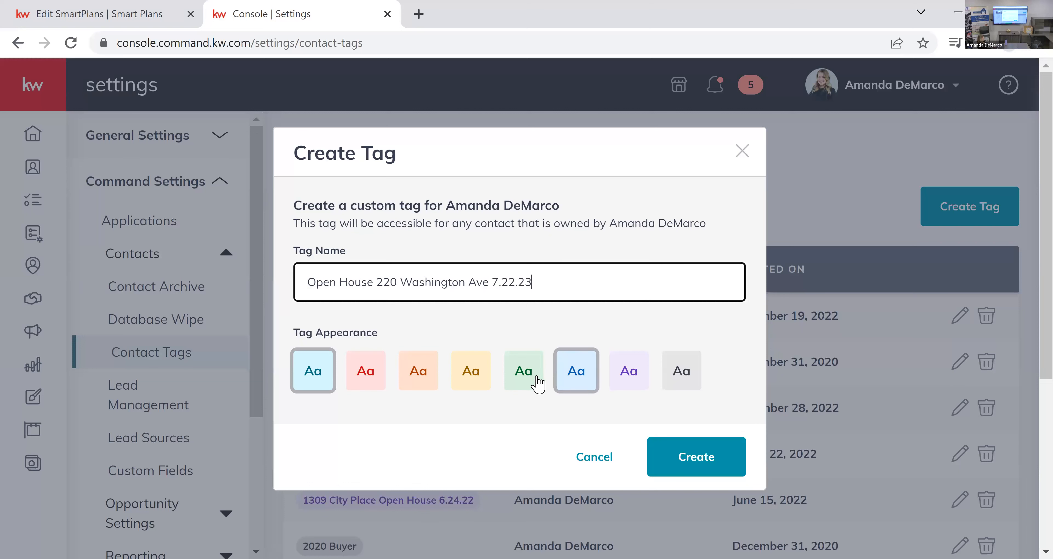
left_click(455, 372)
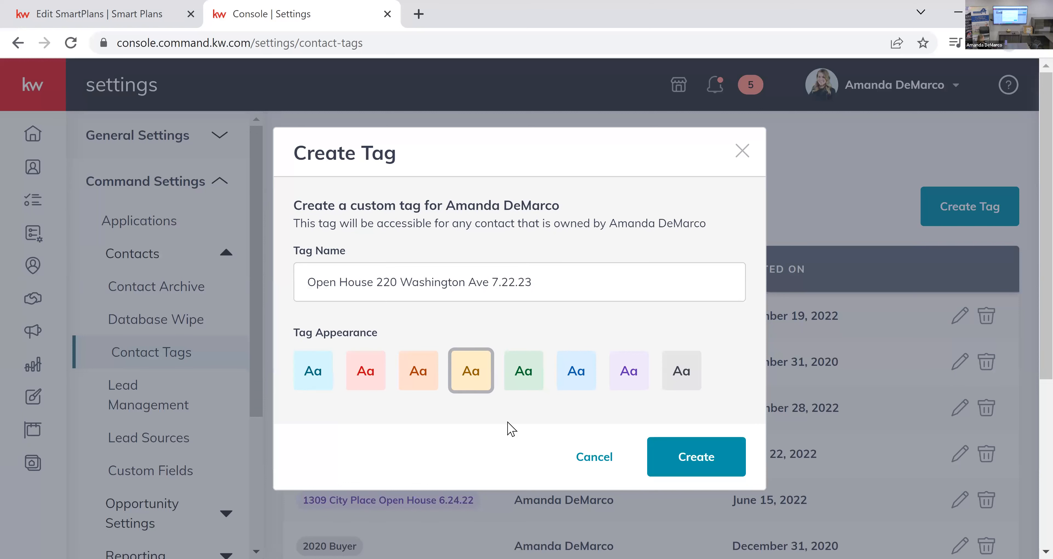
left_click(691, 464)
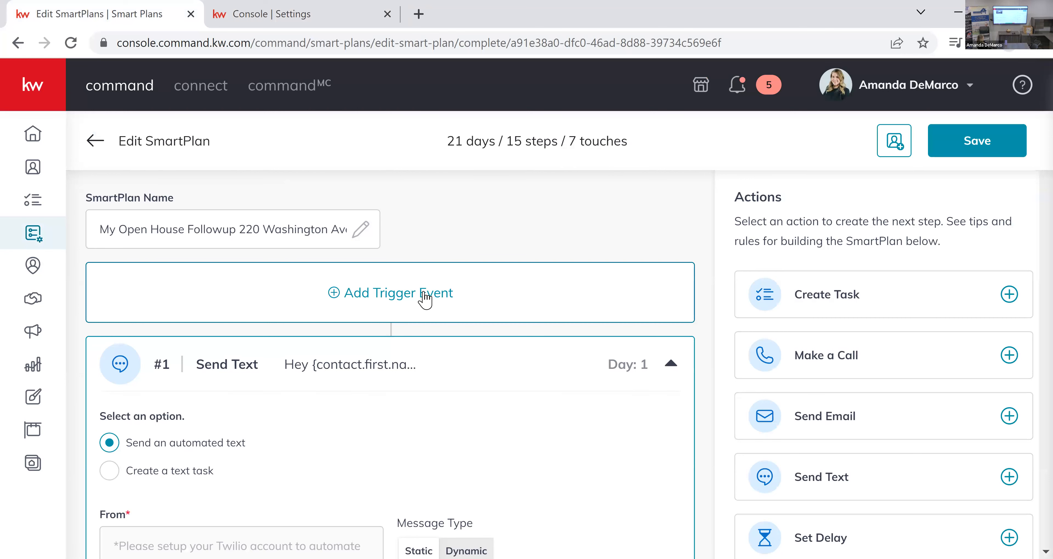
Add the property's 7.22.23 open house tag as the follow-up plan's contact tag trigger, finding it with "220", and save the plan.
left_click(581, 288)
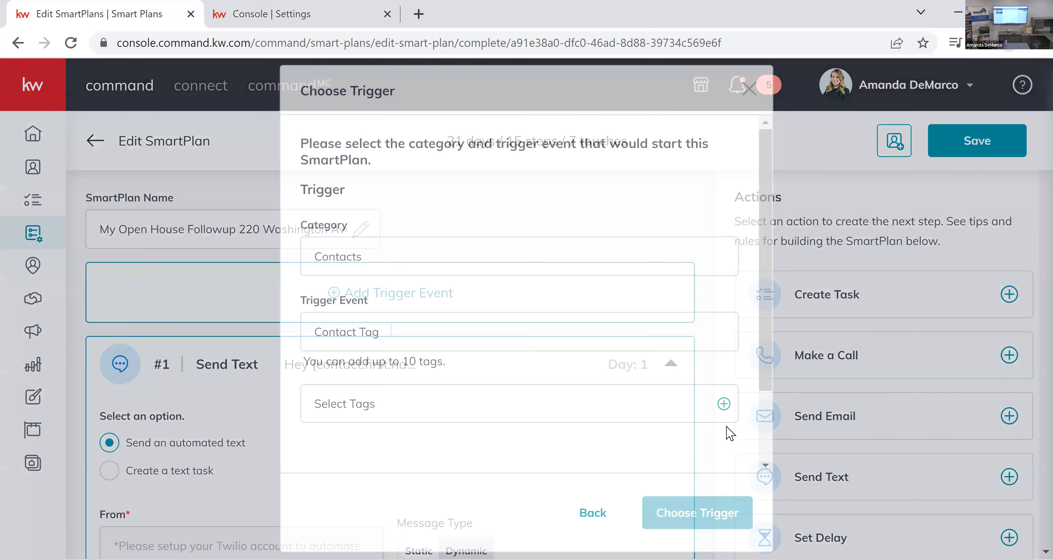
left_click(666, 406)
scroll(547, 313, "down", 4)
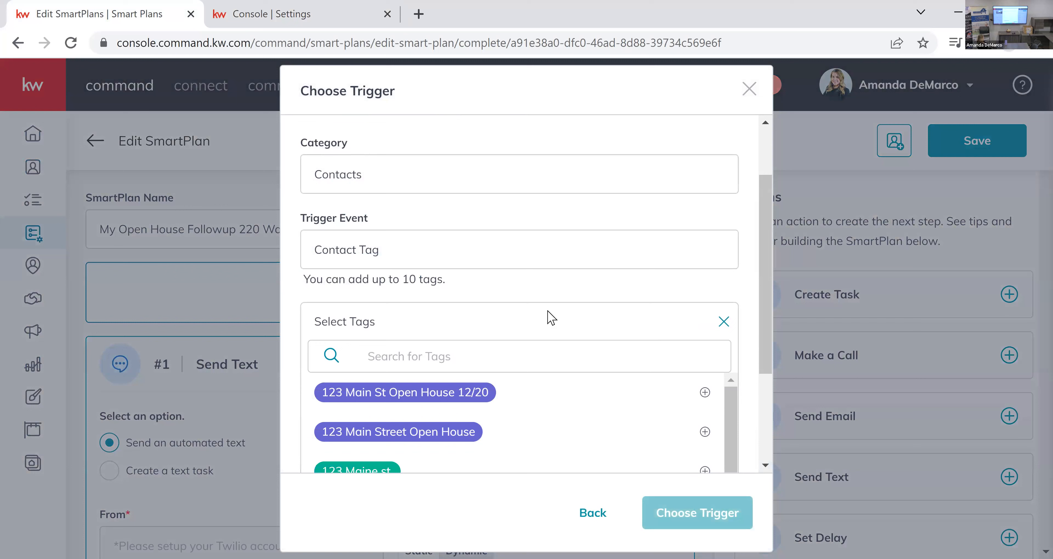
type("220")
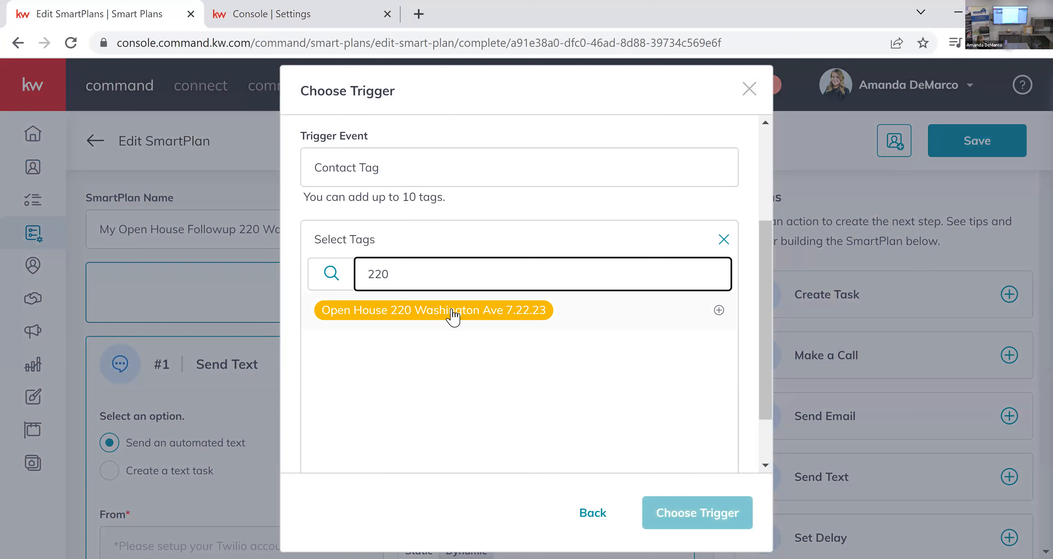
left_click(718, 311)
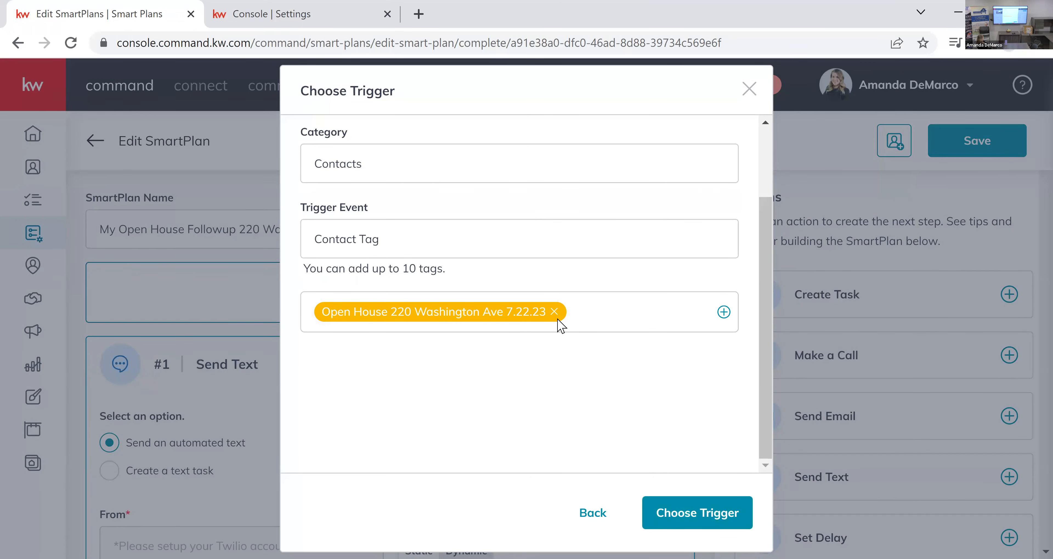
left_click(706, 514)
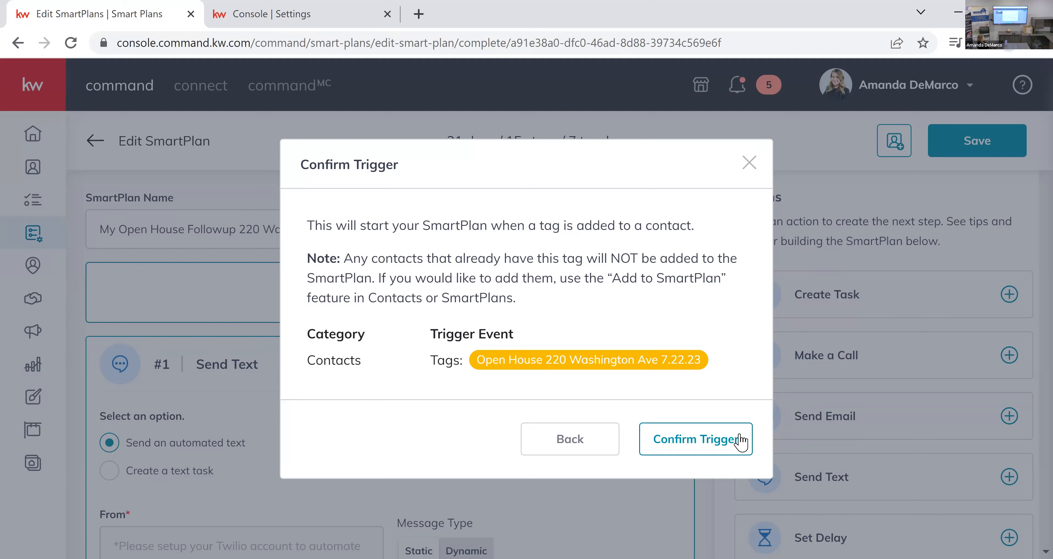
left_click(746, 449)
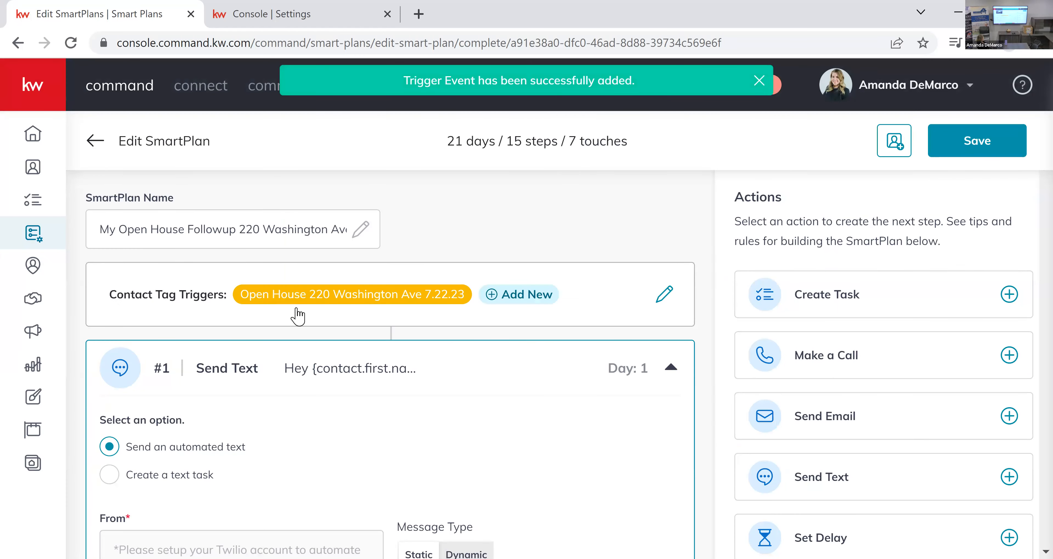
left_click(1023, 146)
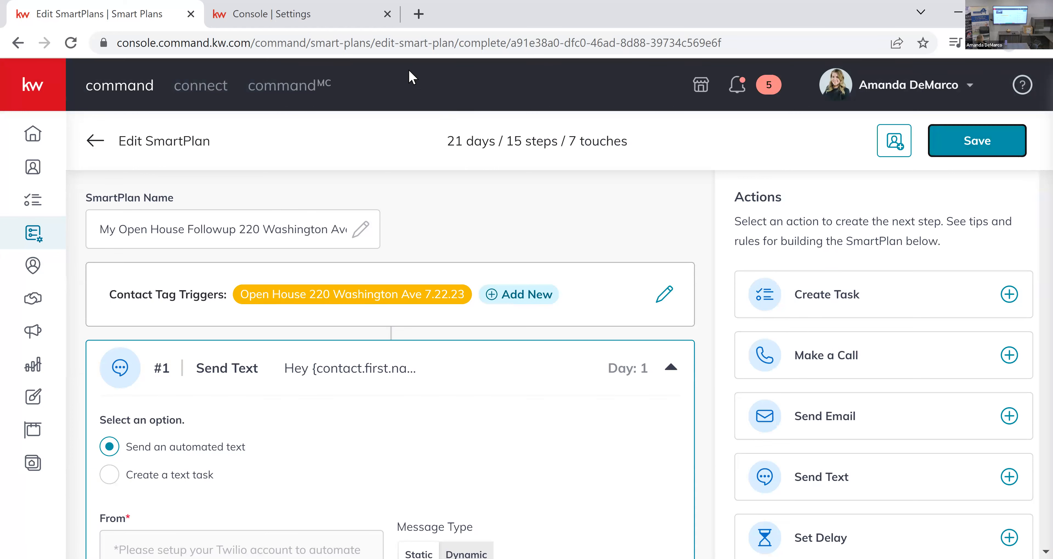
Add the property's 7.22.23 open house tag to the first four contacts in the Contacts list as a bulk action, finding it with "220".
key("ctrl+Tab")
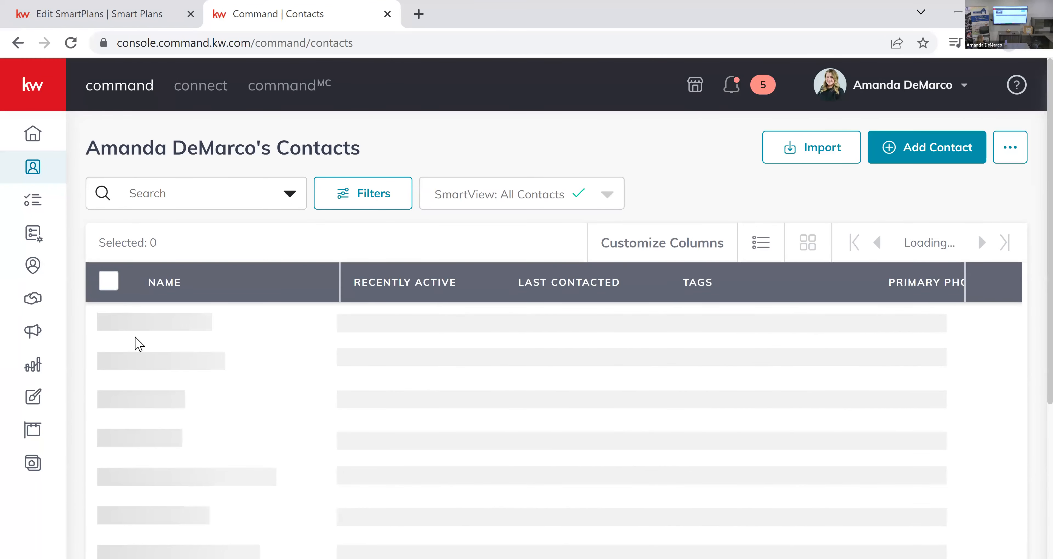
left_click(109, 326)
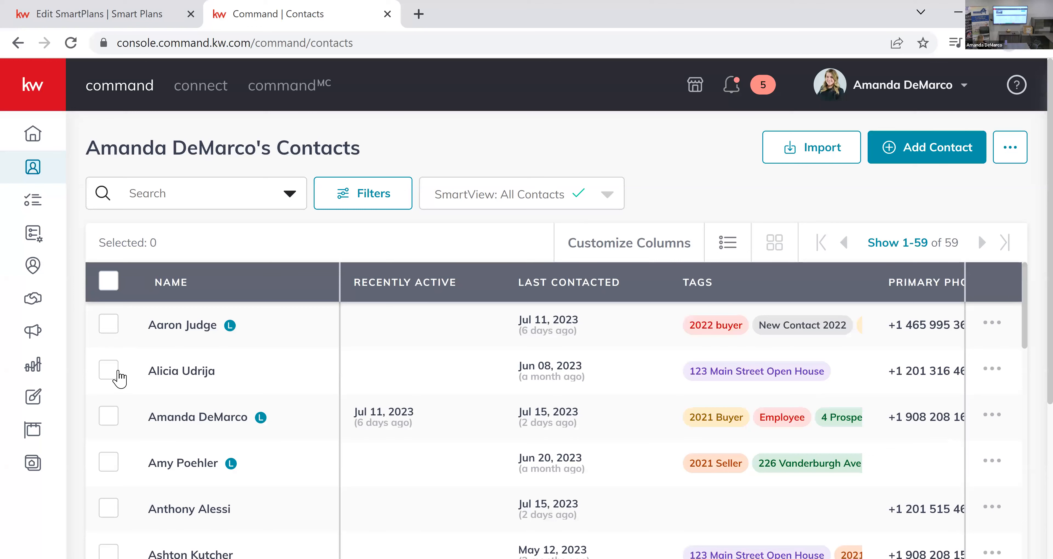
left_click(110, 373)
left_click(109, 421)
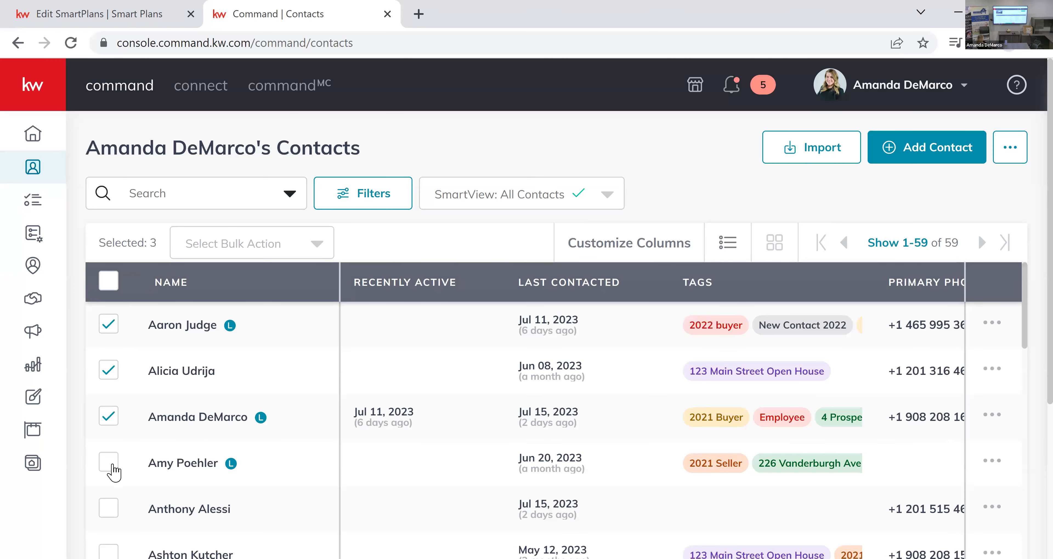
left_click(165, 464)
left_click(322, 250)
scroll(322, 254, "down", 4)
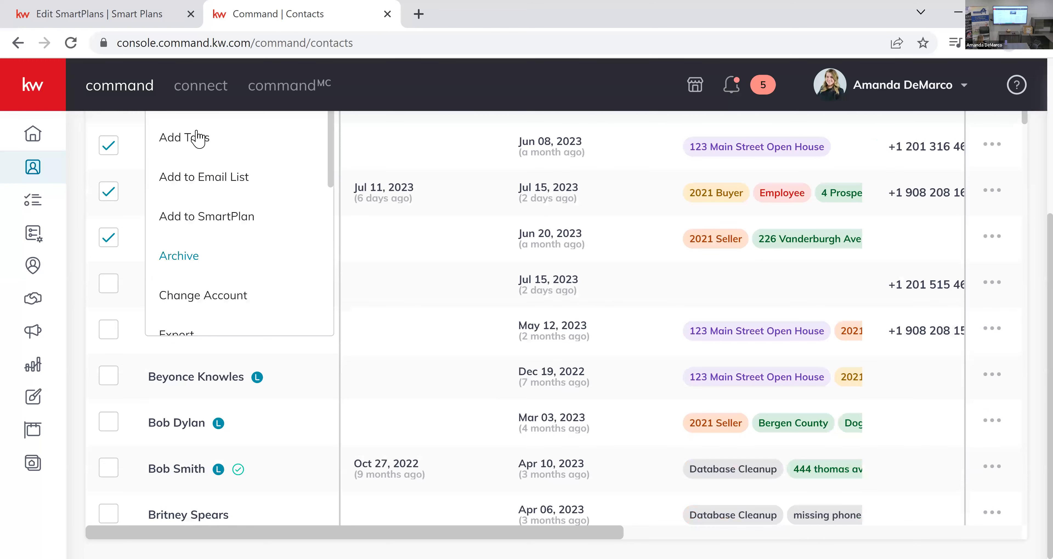
left_click(353, 194)
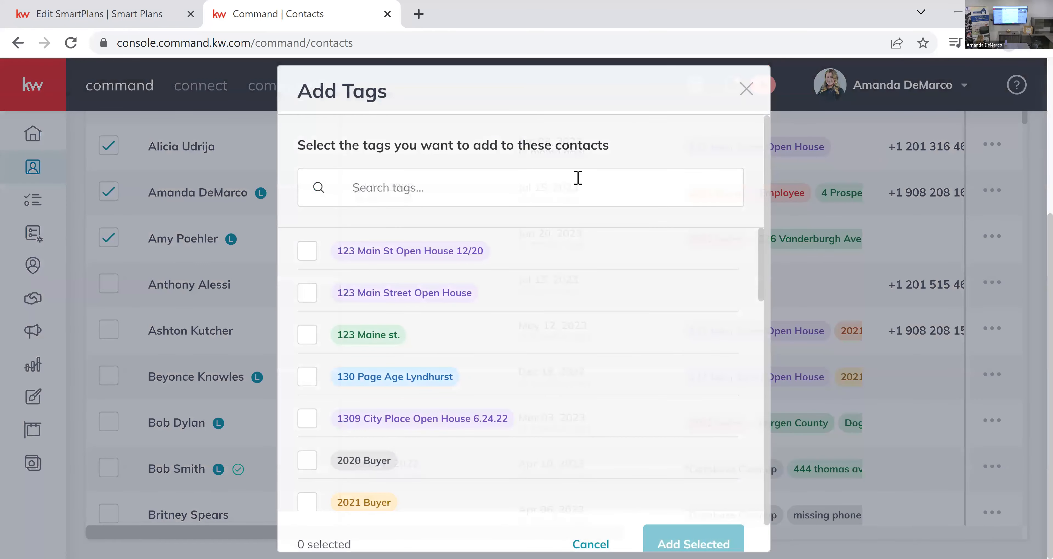
left_click(577, 178)
type("220")
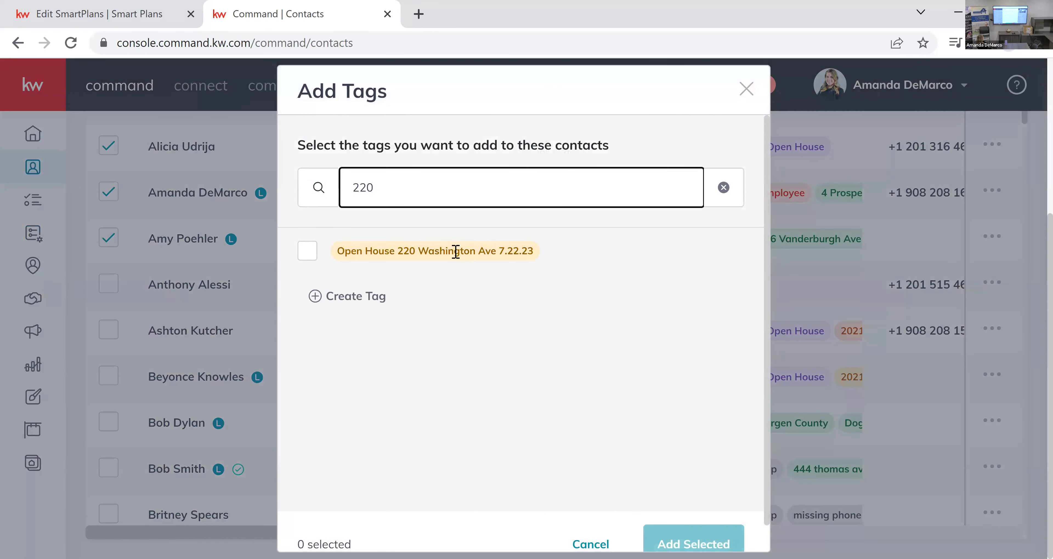
left_click(311, 256)
left_click(693, 538)
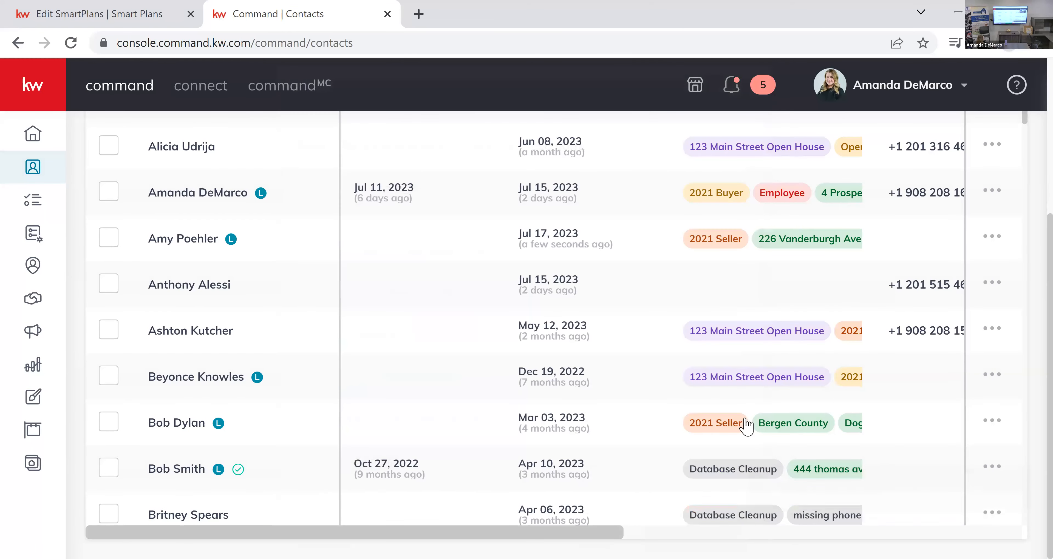
Open the third contact's record and examine its timeline for today's entries from the open house follow-up plan.
scroll(604, 395, "up", 5)
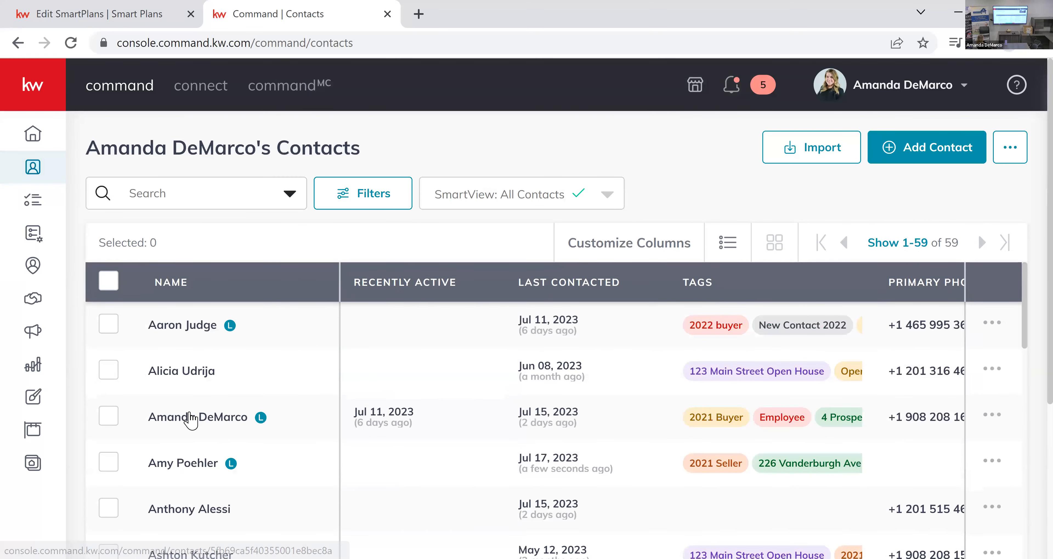
left_click(493, 414)
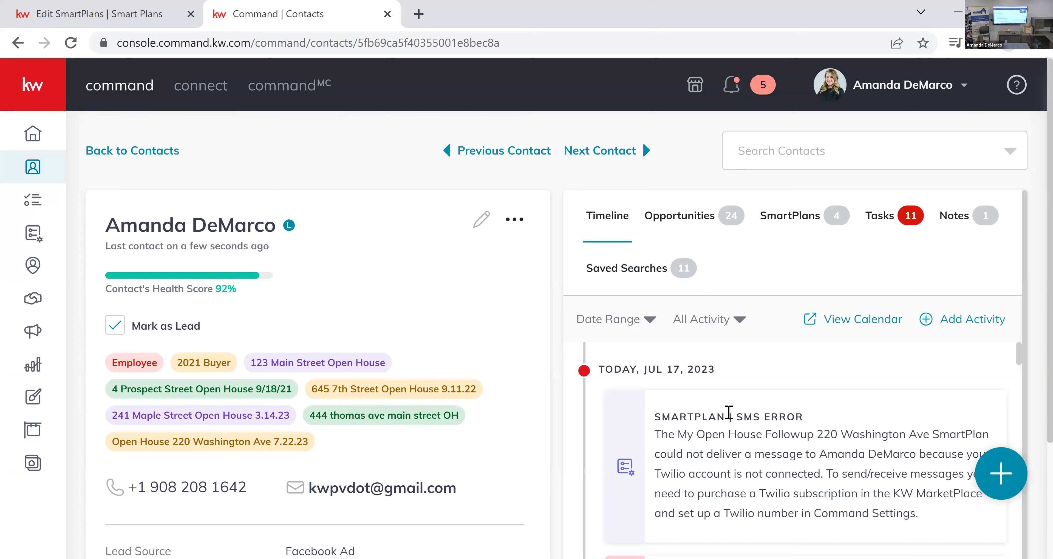
scroll(702, 411, "down", 3)
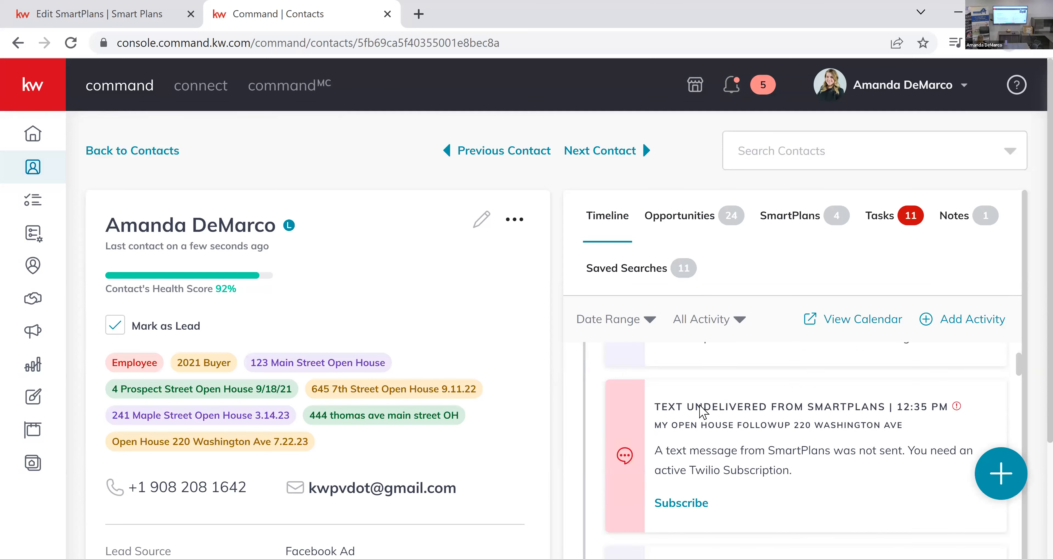
scroll(703, 411, "down", 2)
scroll(701, 405, "down", 4)
scroll(695, 430, "up", 2)
left_click_drag(662, 415, 742, 468)
left_click(852, 433)
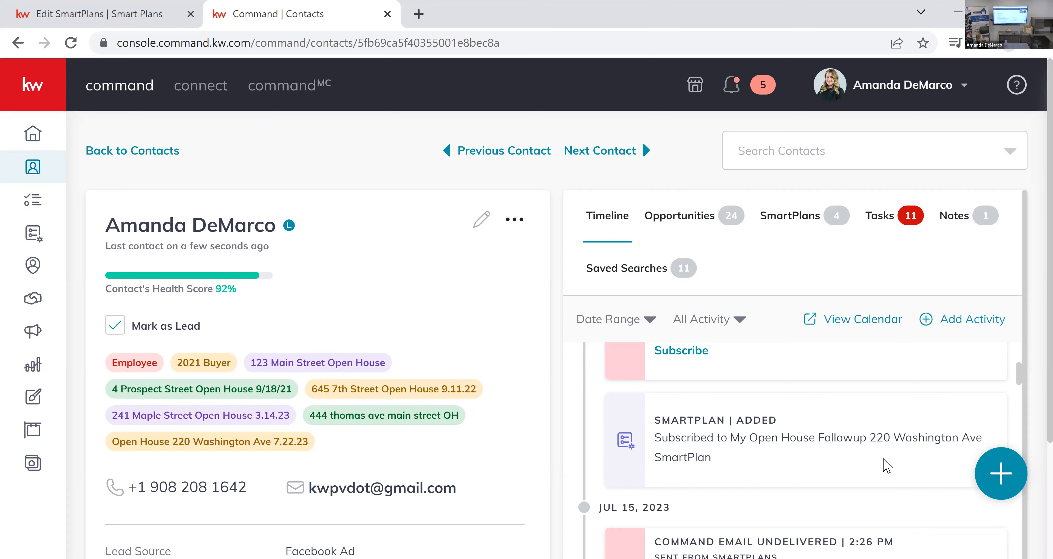
scroll(780, 462, "up", 2)
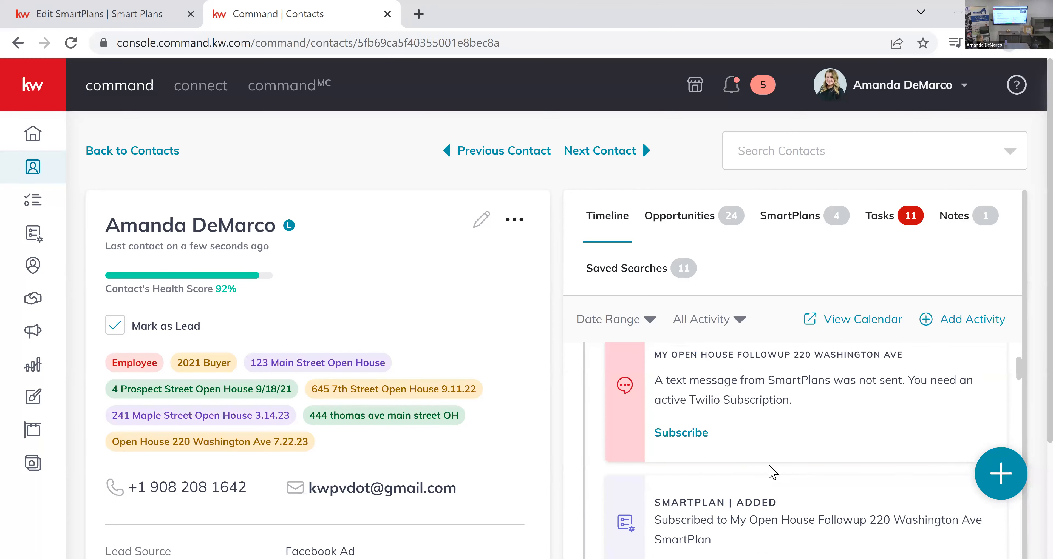
scroll(770, 468, "up", 2)
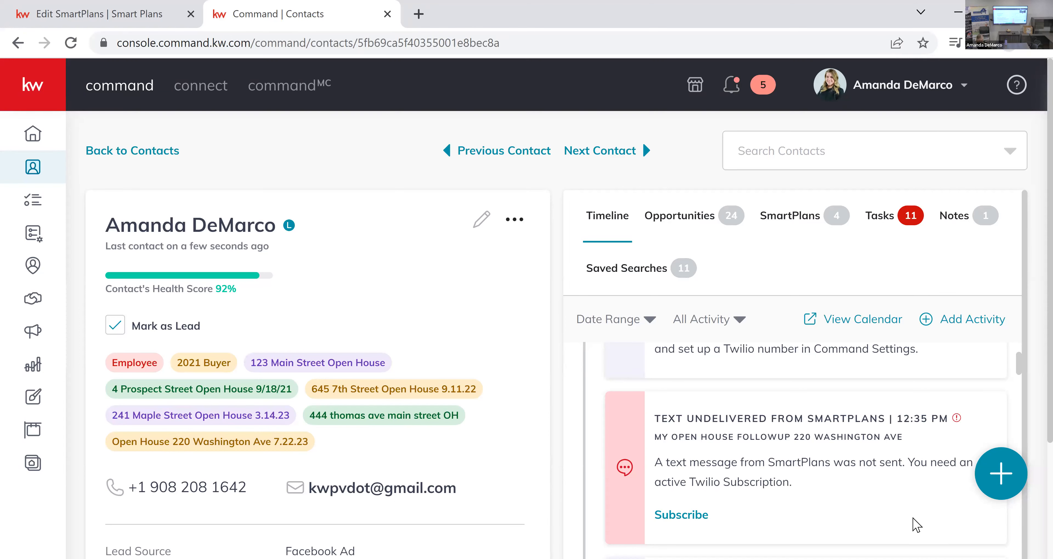
scroll(923, 495, "up", 4)
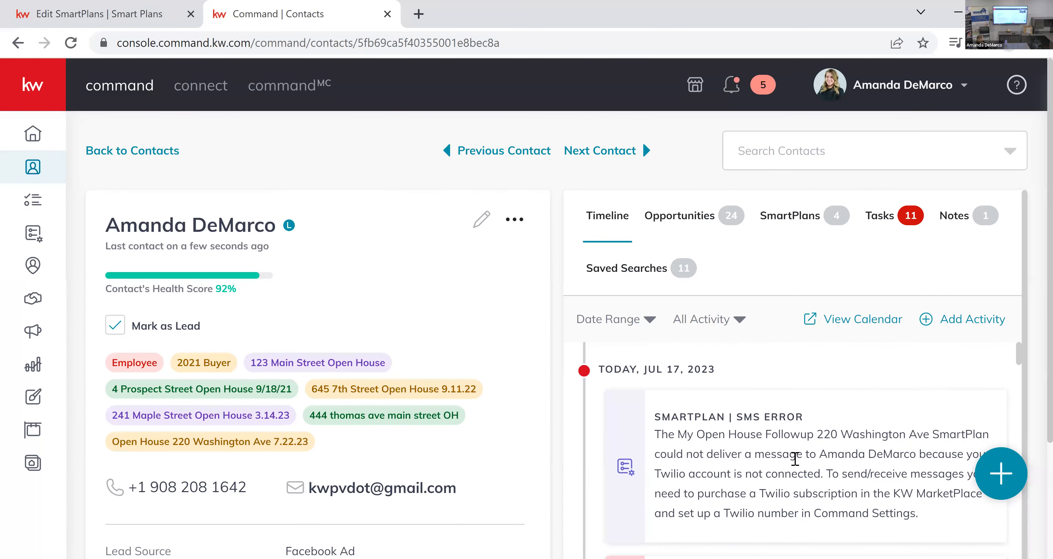
scroll(801, 470, "down", 2)
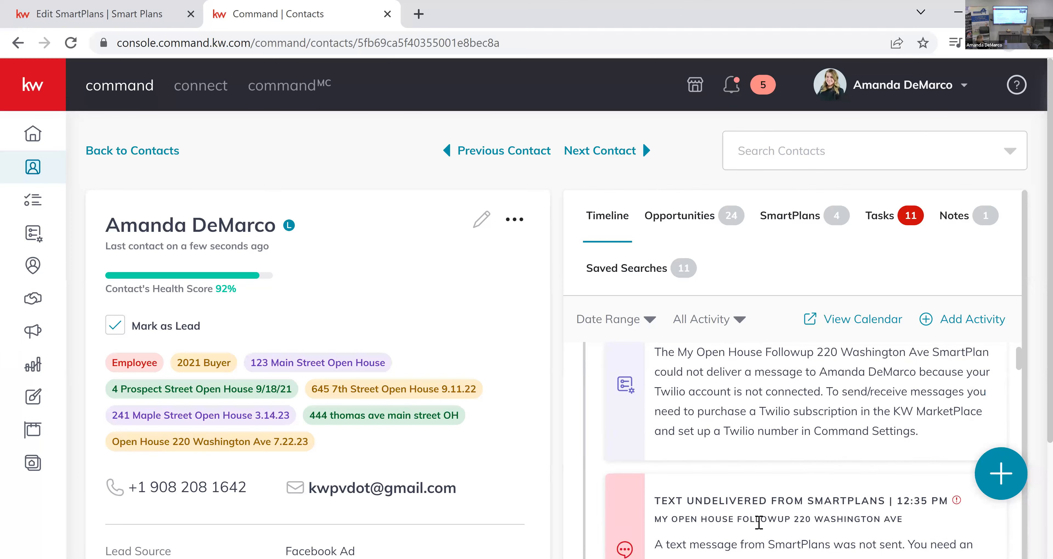
scroll(761, 528, "up", 2)
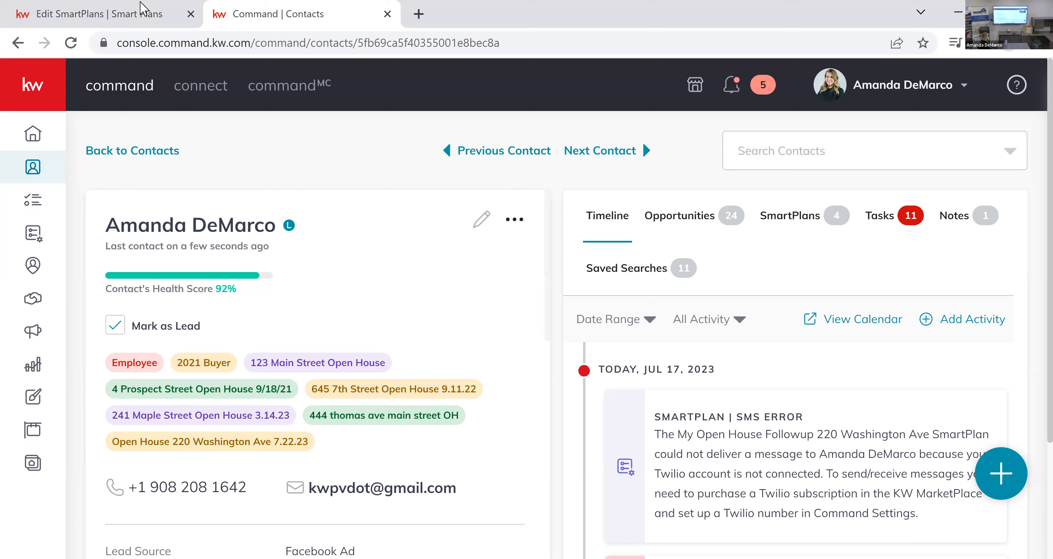
Return to the My SmartPlans list in the other browser tab and sort the plans by contacts.
left_click(134, 14)
key("alt+Left")
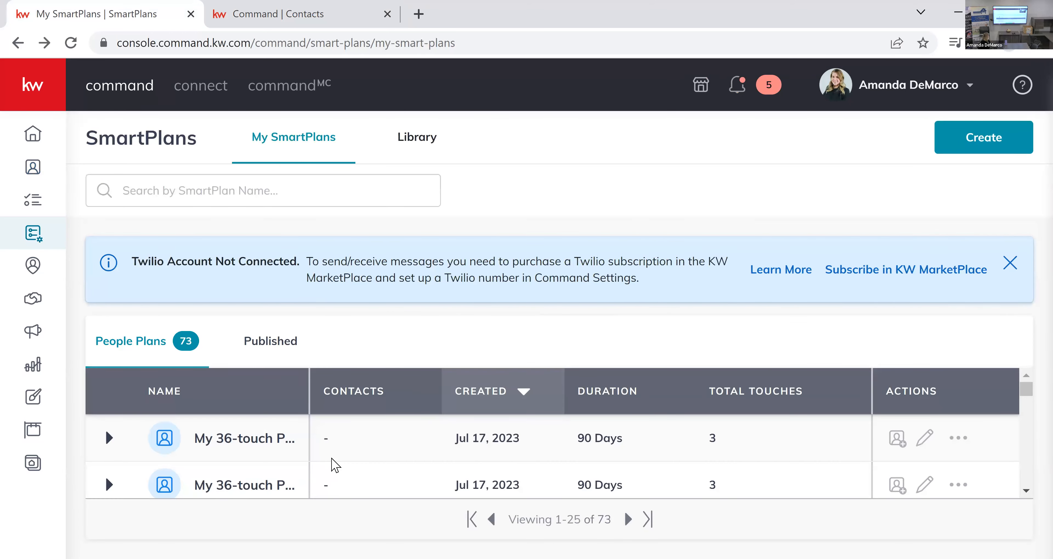
scroll(335, 465, "down", 2)
scroll(335, 465, "up", 2)
left_click(369, 399)
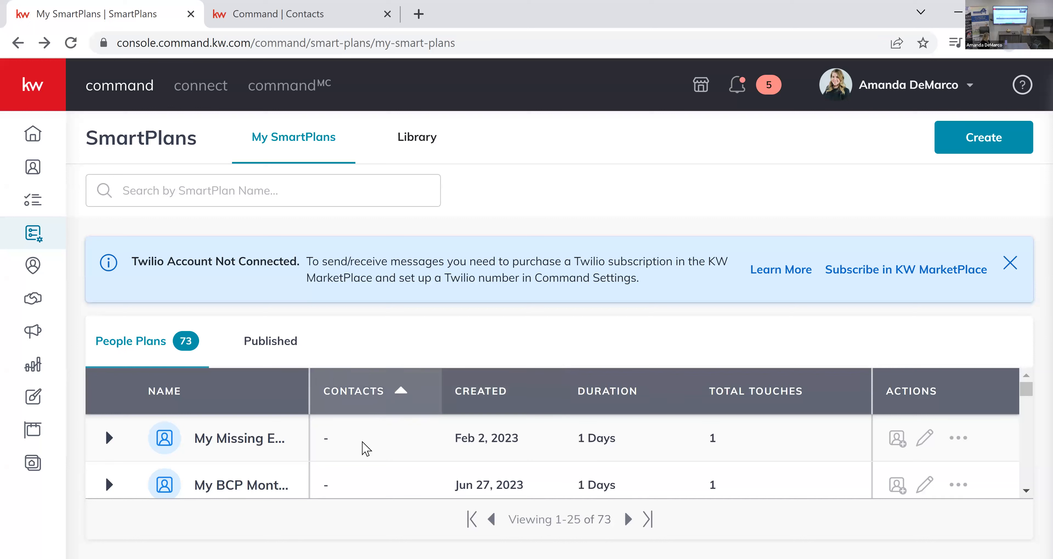
Dismiss the Twilio notice, sort the plans by name in descending order and find the open house follow-up plan with enrolled contacts.
left_click(397, 392)
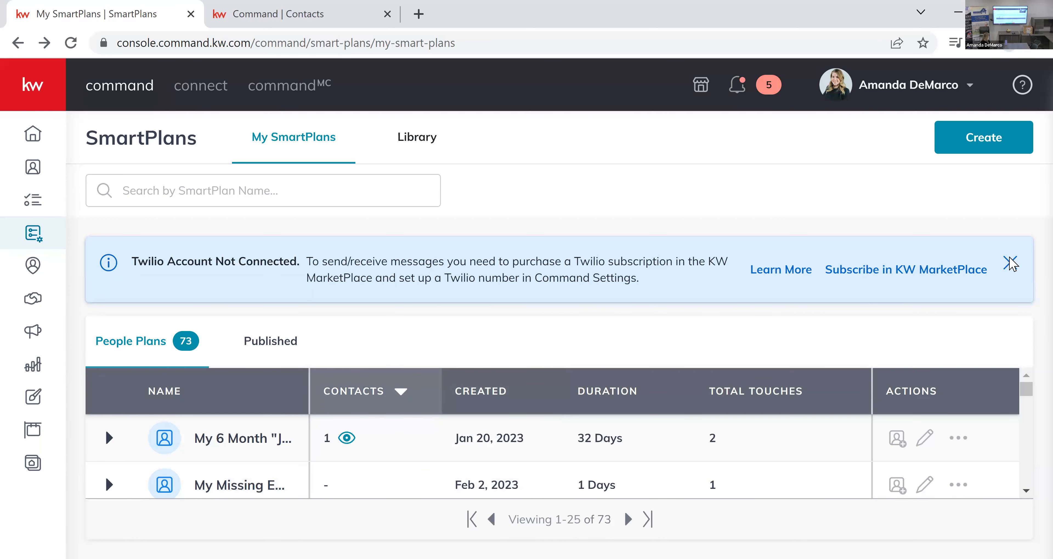
left_click(1012, 264)
scroll(420, 400, "down", 2)
scroll(417, 380, "up", 2)
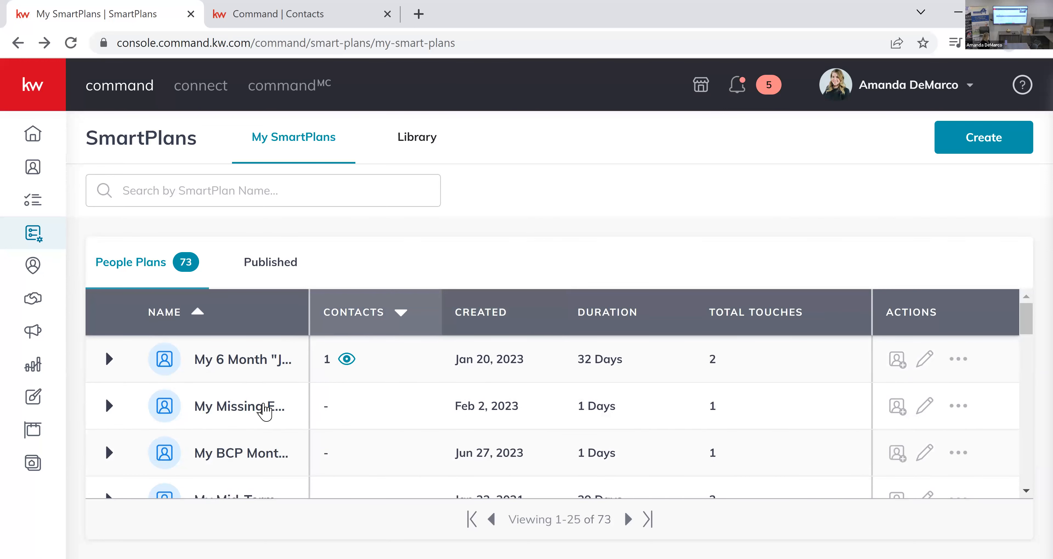
left_click(201, 324)
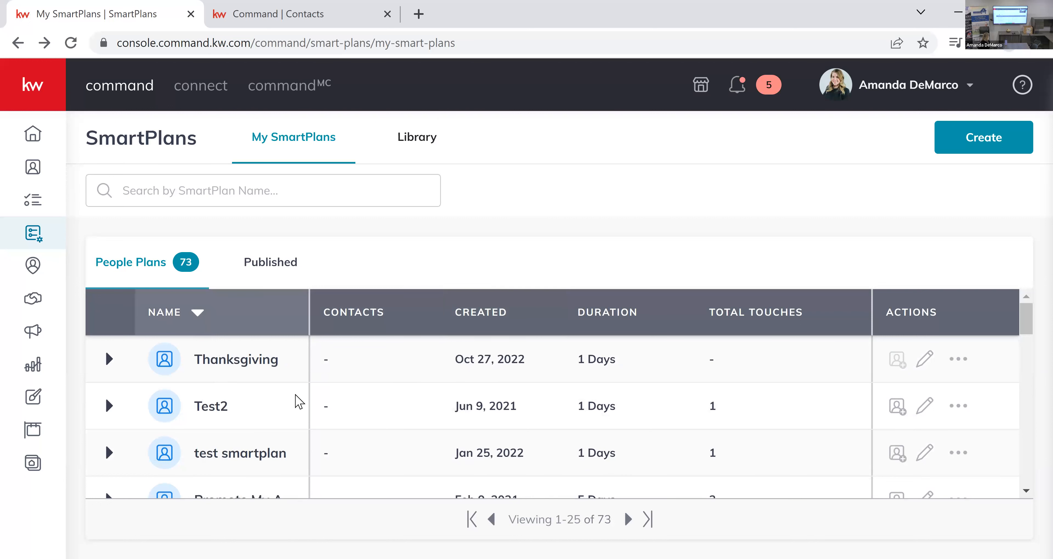
scroll(274, 405, "down", 5)
scroll(274, 408, "down", 3)
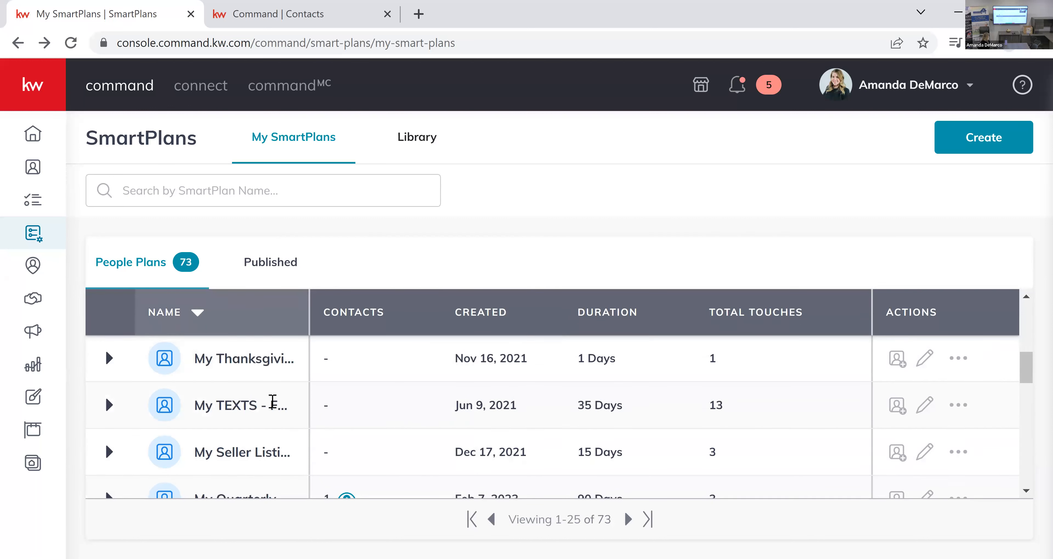
scroll(245, 450, "down", 2)
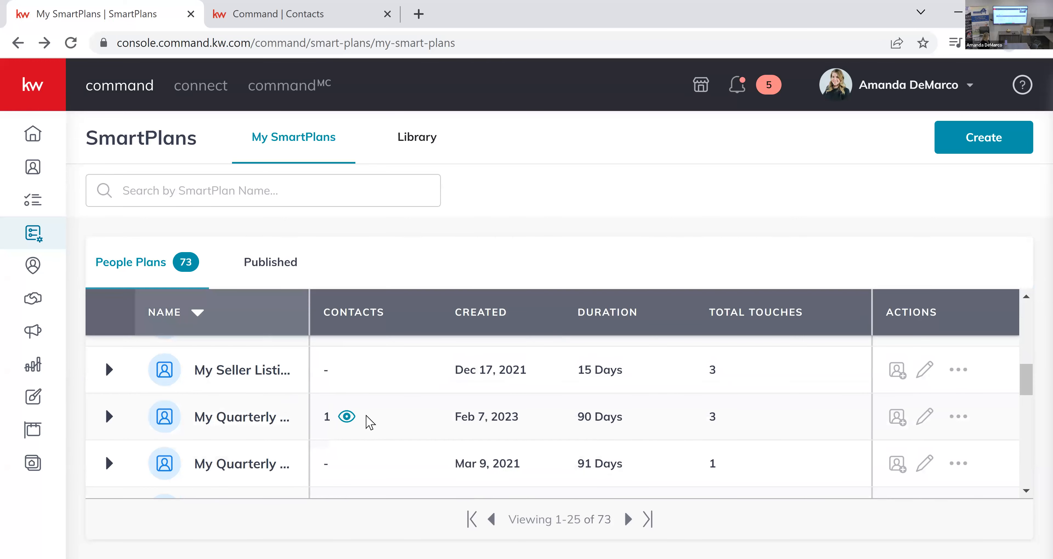
scroll(353, 426, "down", 4)
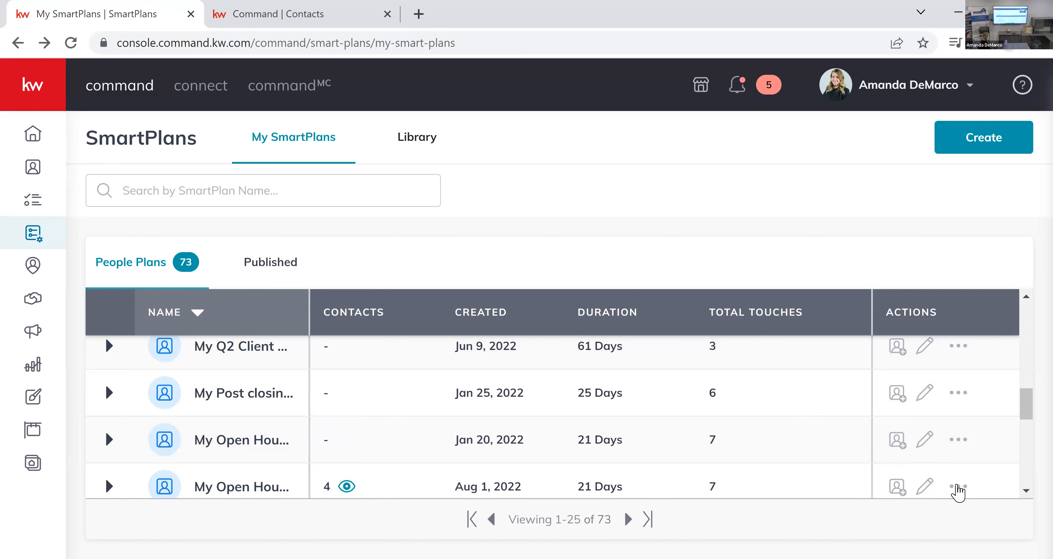
Copy the enrolled open house follow-up plan, naming the copy "My Open House Followup" plus the new property's address, without the "Copy of" prefix.
left_click(956, 488)
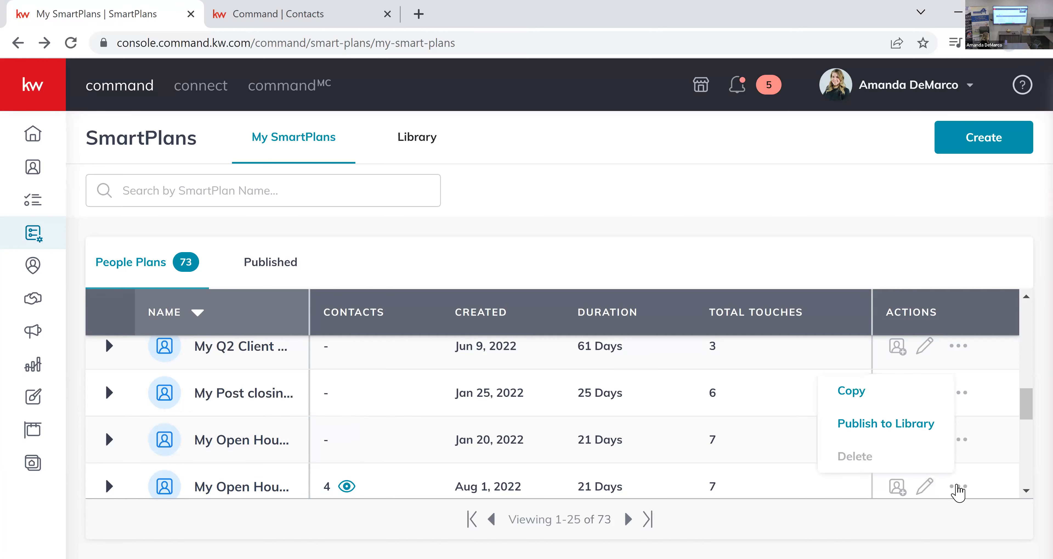
left_click(878, 399)
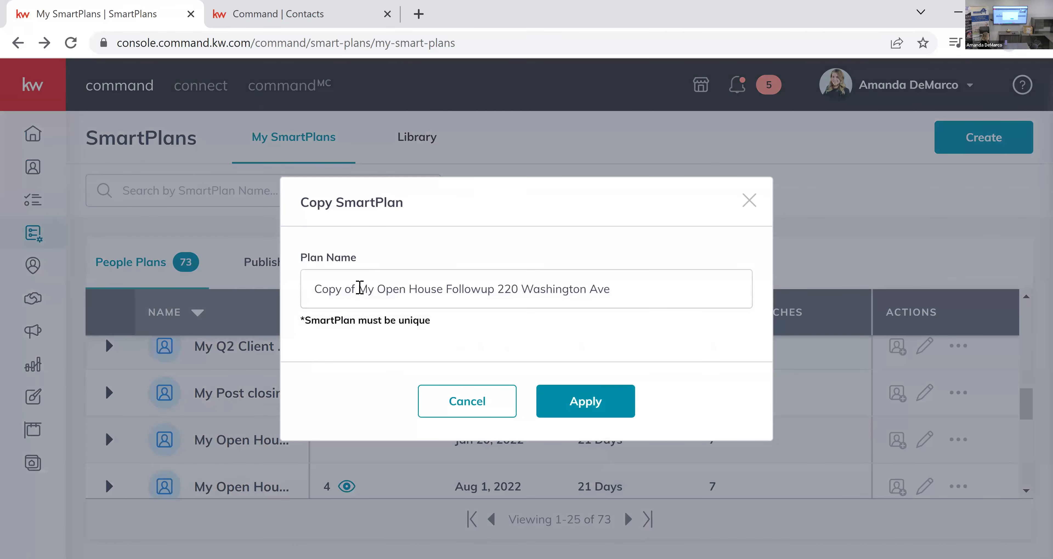
left_click_drag(359, 287, 258, 293)
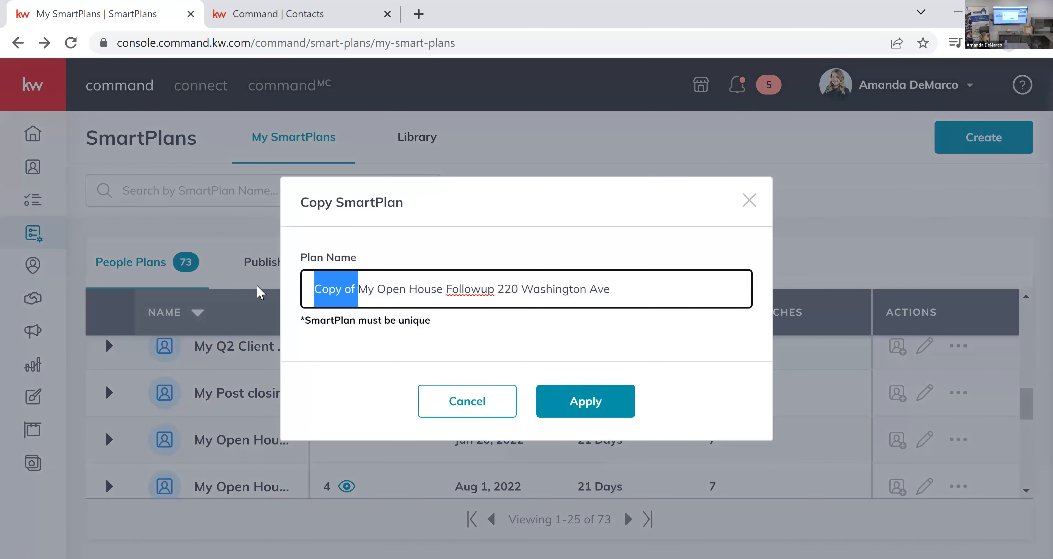
key("BackSpace")
left_click(582, 289)
left_click_drag(566, 289, 459, 292)
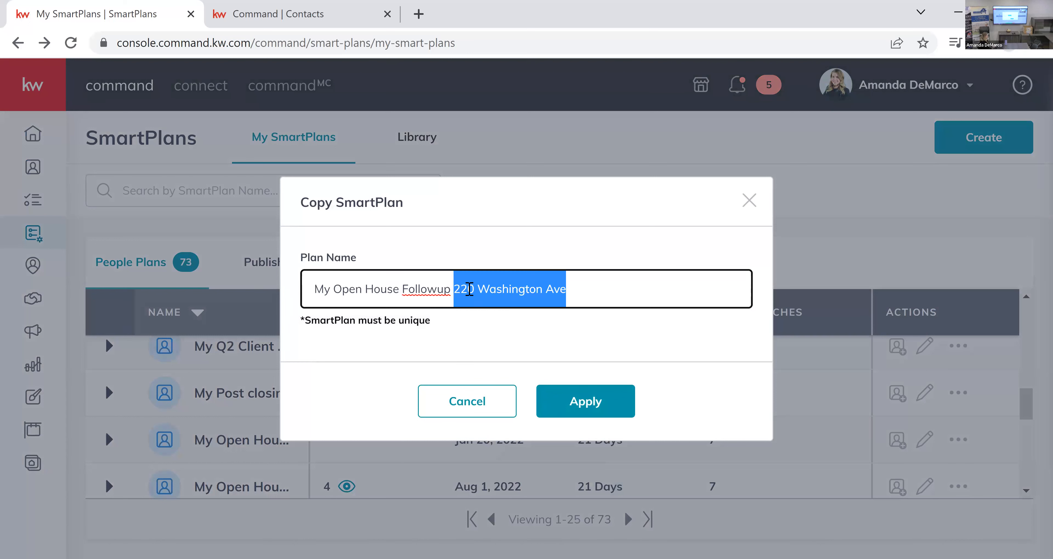
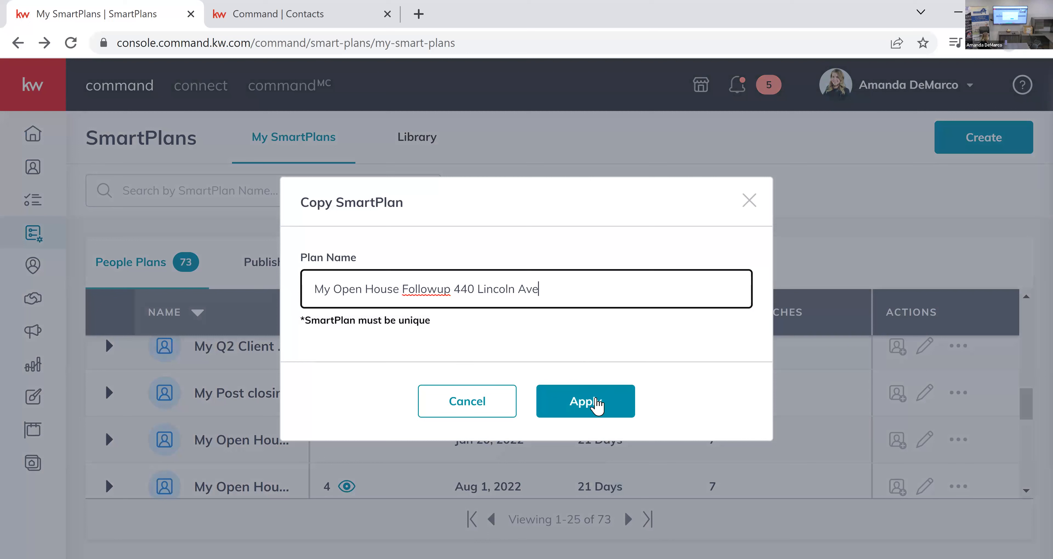
left_click(595, 403)
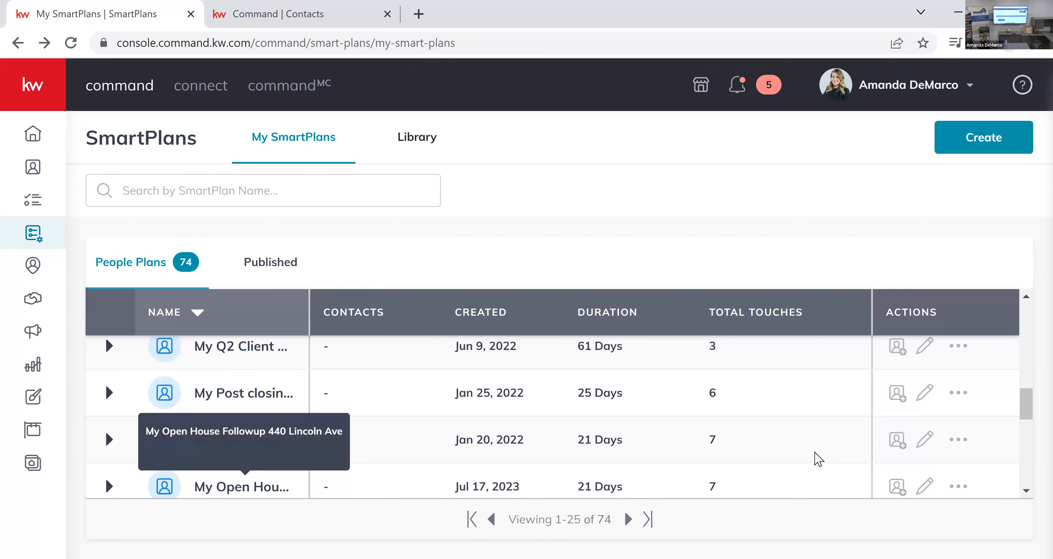
Open the copied plan for editing and replace the old property address in the first text message with the new property's street address.
left_click(926, 482)
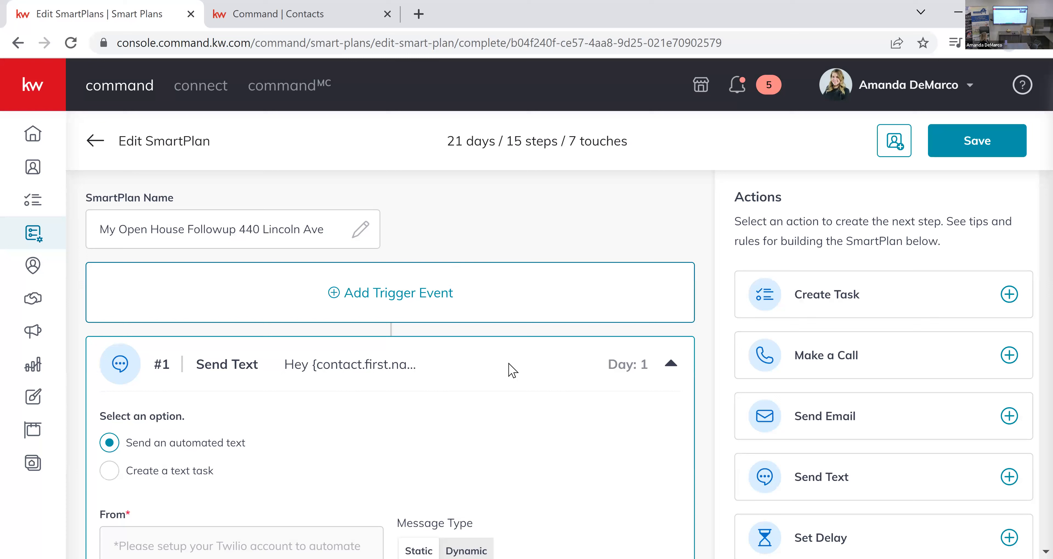
scroll(474, 347, "down", 5)
scroll(474, 348, "up", 3)
scroll(450, 348, "down", 6)
scroll(355, 347, "down", 1)
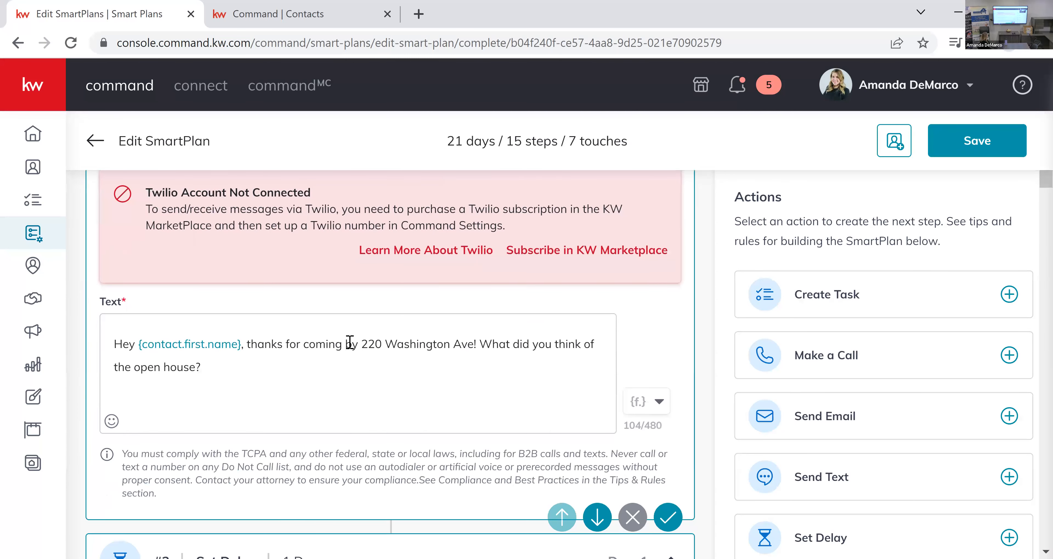
left_click_drag(361, 344, 475, 344)
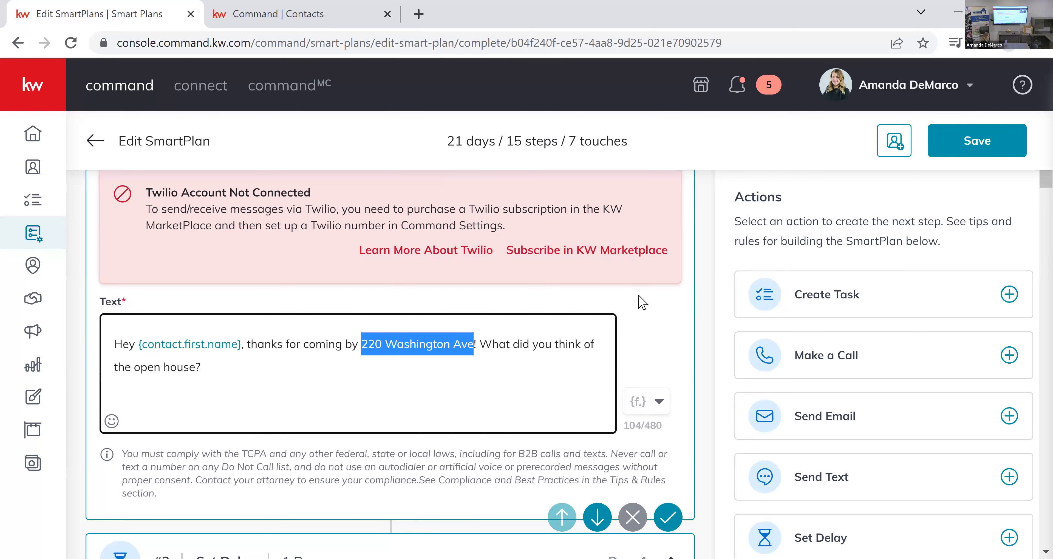
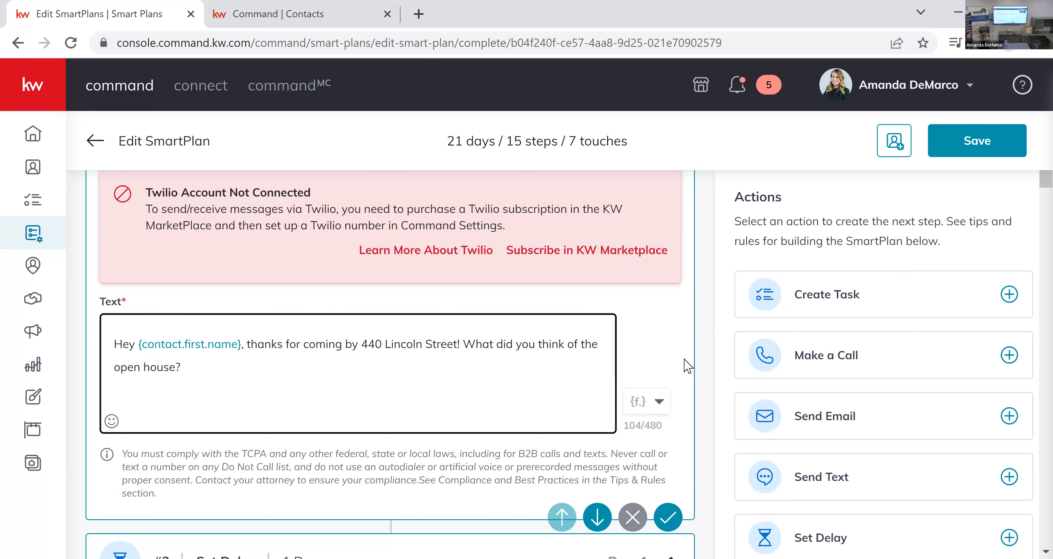
Leave the plan editor for the Contacts list and select all contacts.
scroll(686, 365, "up", 10)
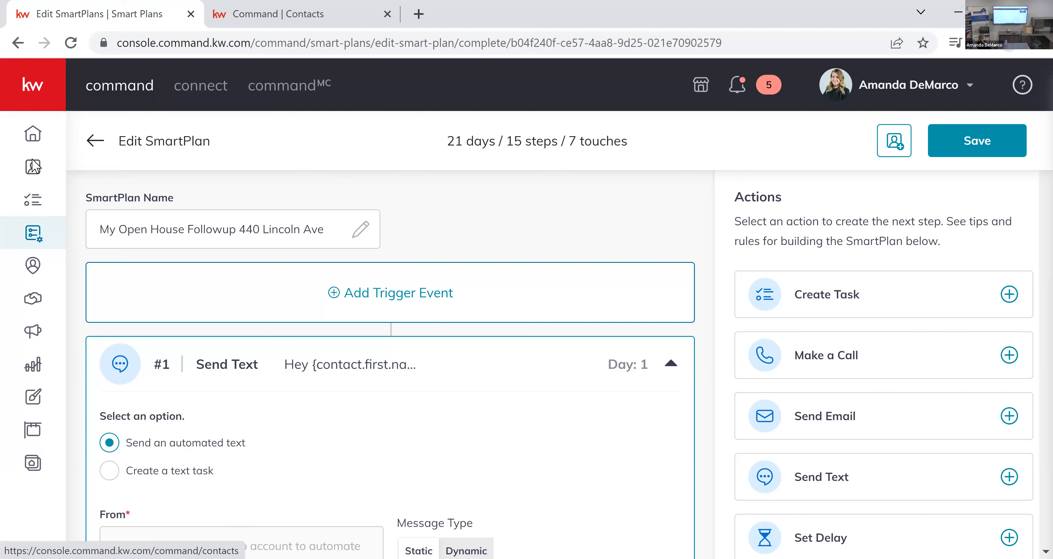
left_click(45, 175)
left_click(684, 383)
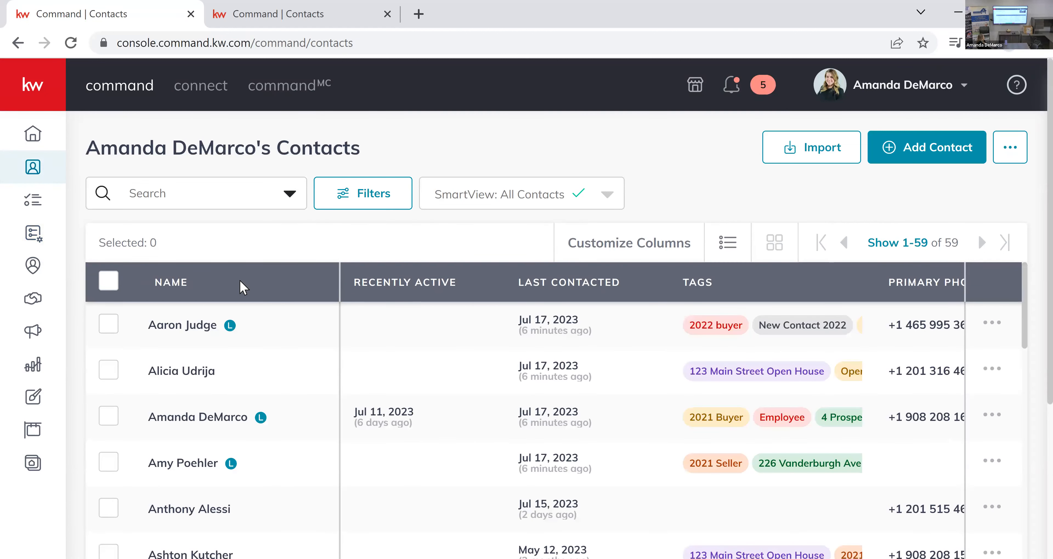
left_click(109, 281)
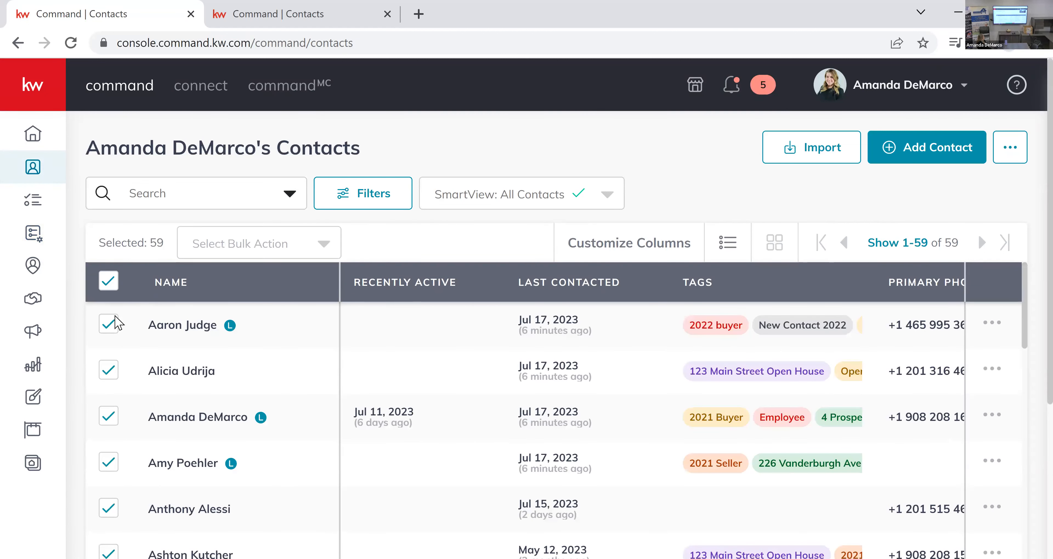
Start adding the selected contacts to the My 36-touch Part 4 SmartPlan as a bulk action, removing the contacts with errors.
left_click(317, 245)
scroll(317, 247, "down", 5)
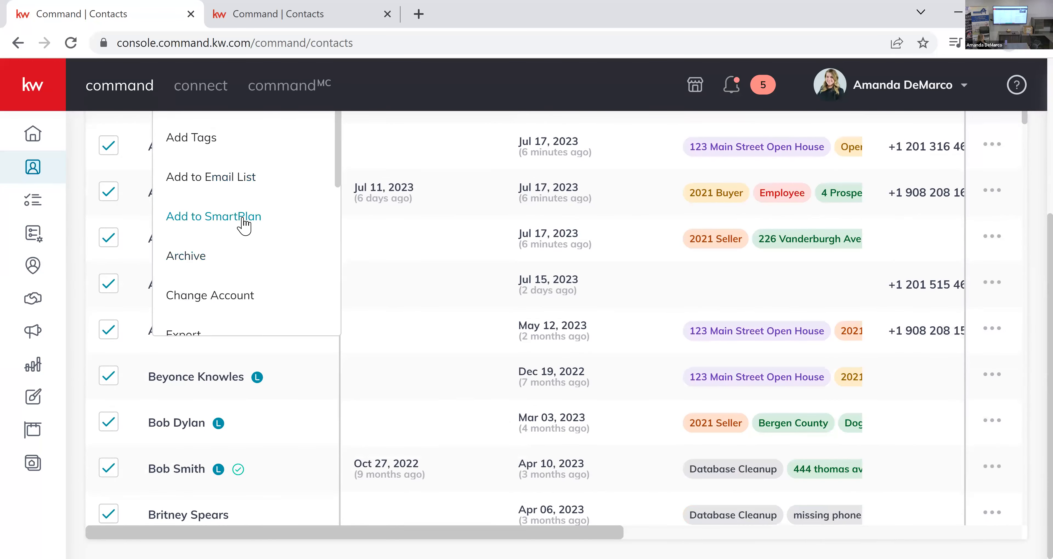
left_click(244, 224)
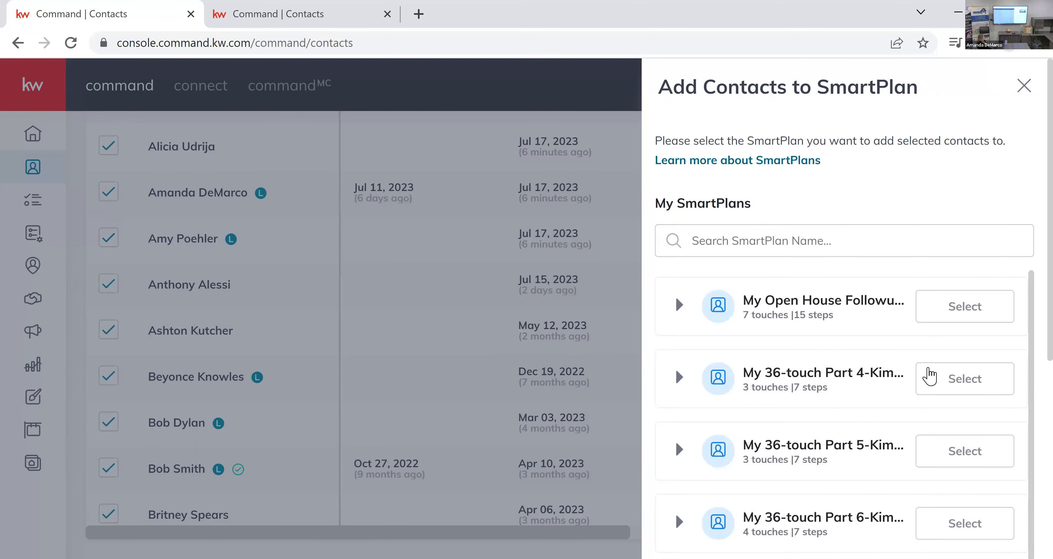
left_click(940, 380)
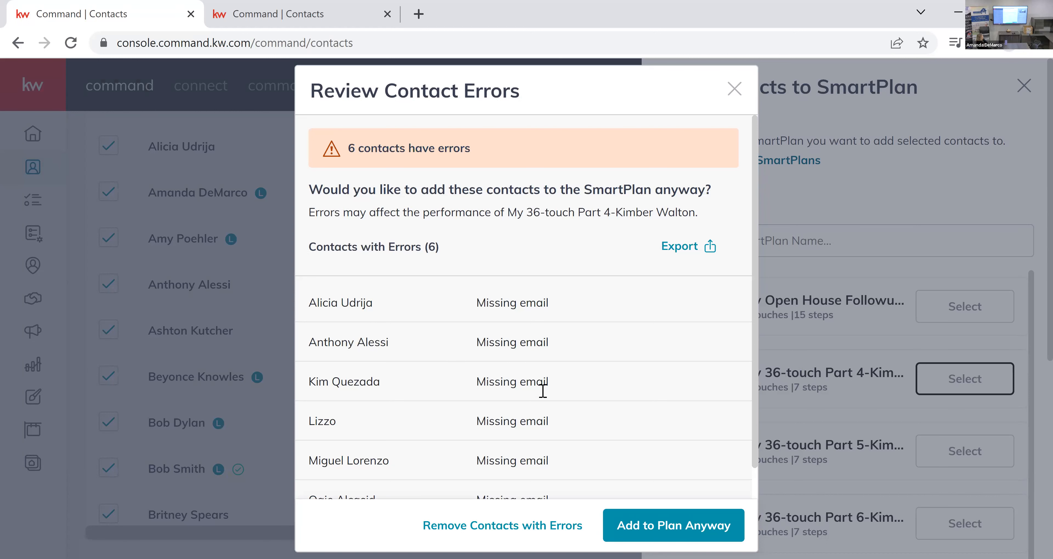
scroll(544, 390, "down", 1)
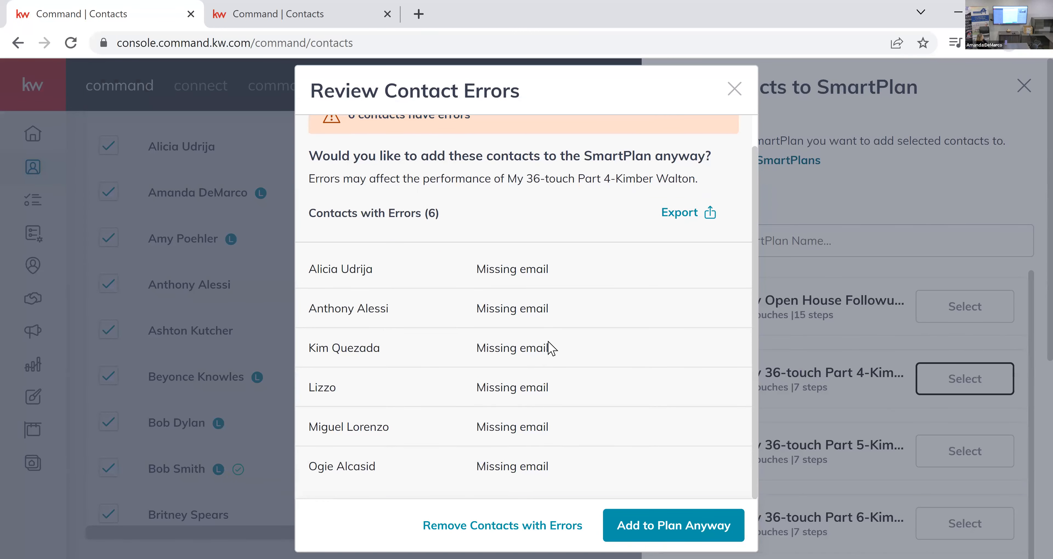
left_click(557, 530)
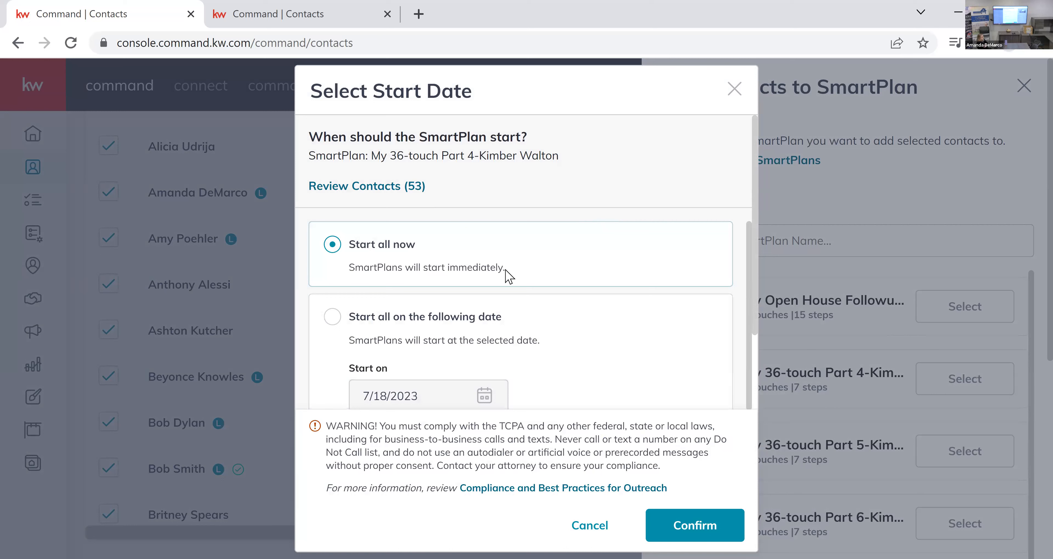
Stagger the SmartPlan's start over the next few days with a maximum of 25 contacts per day and confirm the enrolment.
scroll(507, 276, "down", 2)
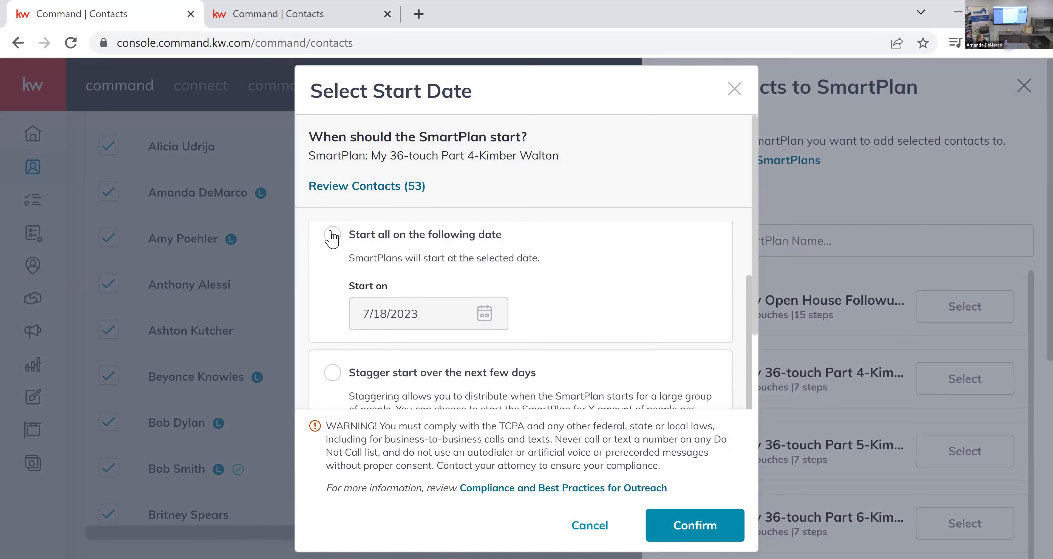
scroll(605, 368, "down", 2)
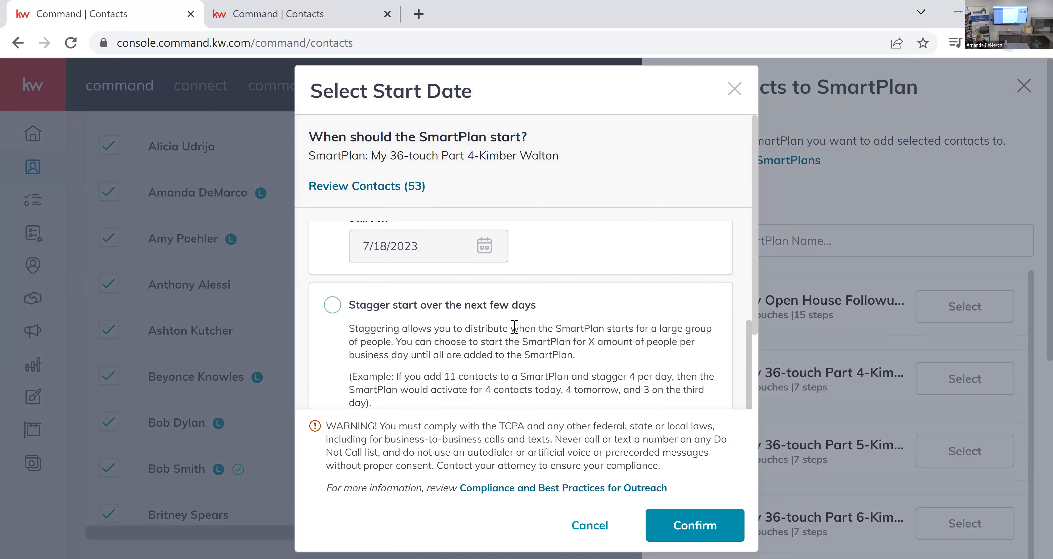
scroll(617, 360, "down", 2)
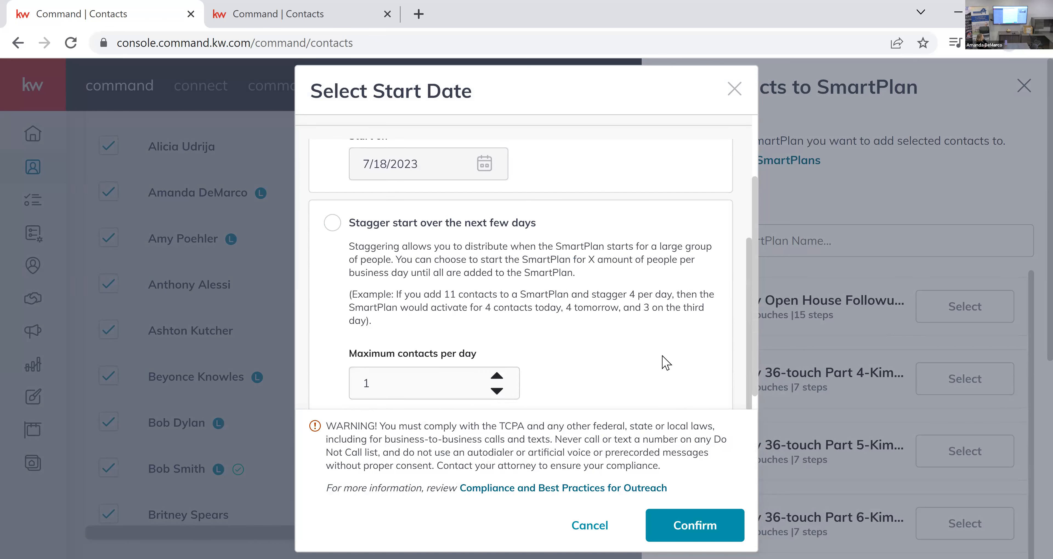
scroll(664, 323, "up", 4)
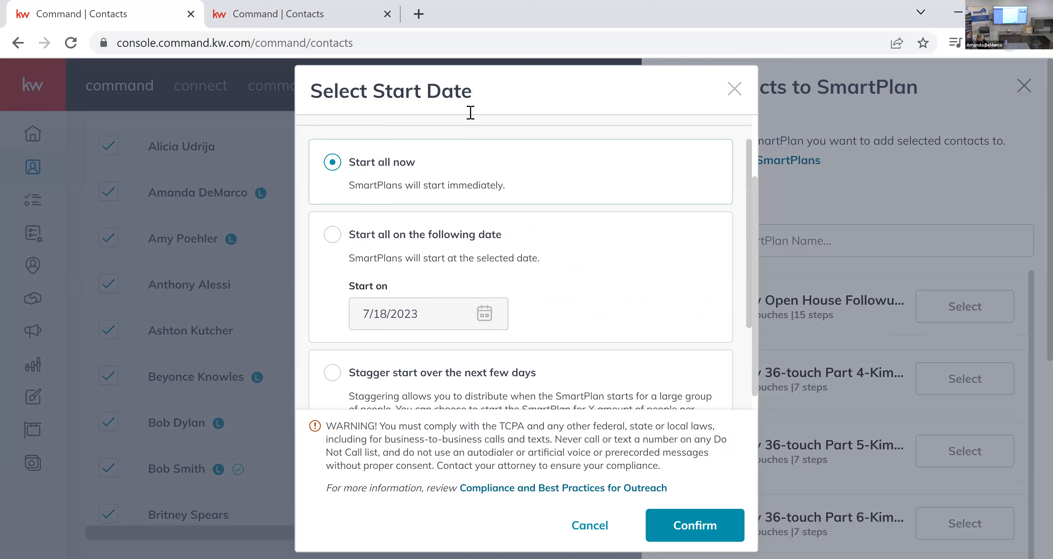
scroll(470, 113, "up", 2)
scroll(609, 323, "down", 2)
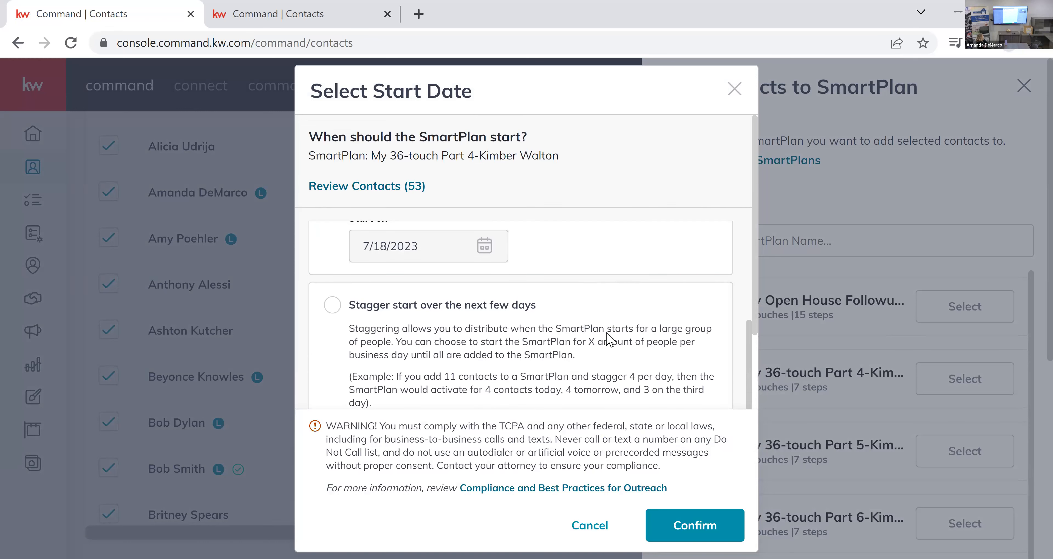
scroll(609, 340, "down", 3)
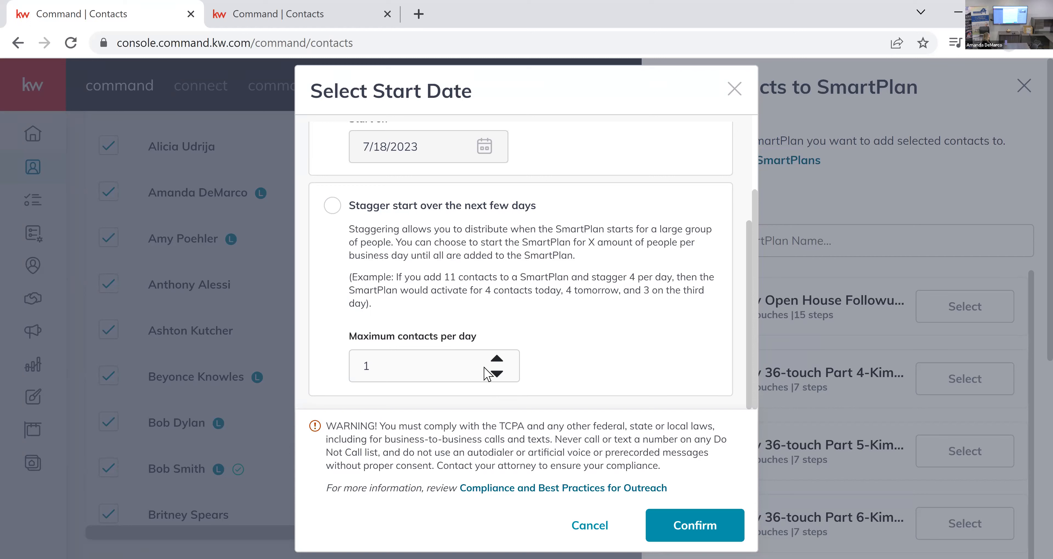
left_click(429, 210)
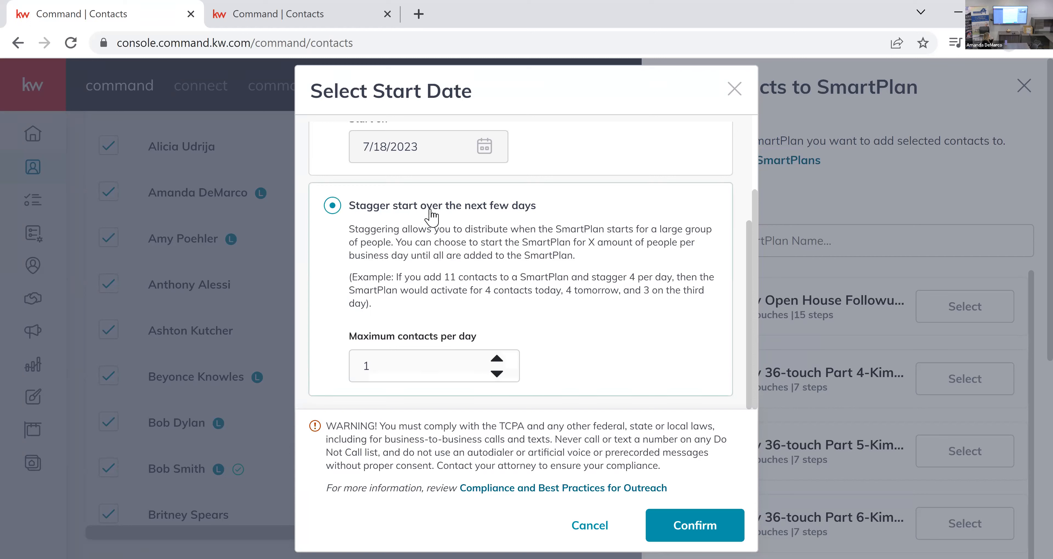
left_click(501, 358)
left_click(501, 359)
left_click(502, 359)
left_click(501, 359)
left_click(501, 359)
left_click(501, 359)
left_click(501, 359)
left_click(500, 359)
left_click(500, 360)
left_click(500, 360)
left_click(500, 360)
left_click(500, 360)
left_click(500, 360)
left_click(501, 360)
left_click(501, 360)
left_click(501, 360)
left_click(499, 360)
left_click(499, 360)
left_click(498, 361)
left_click(497, 361)
left_click(498, 360)
left_click(498, 360)
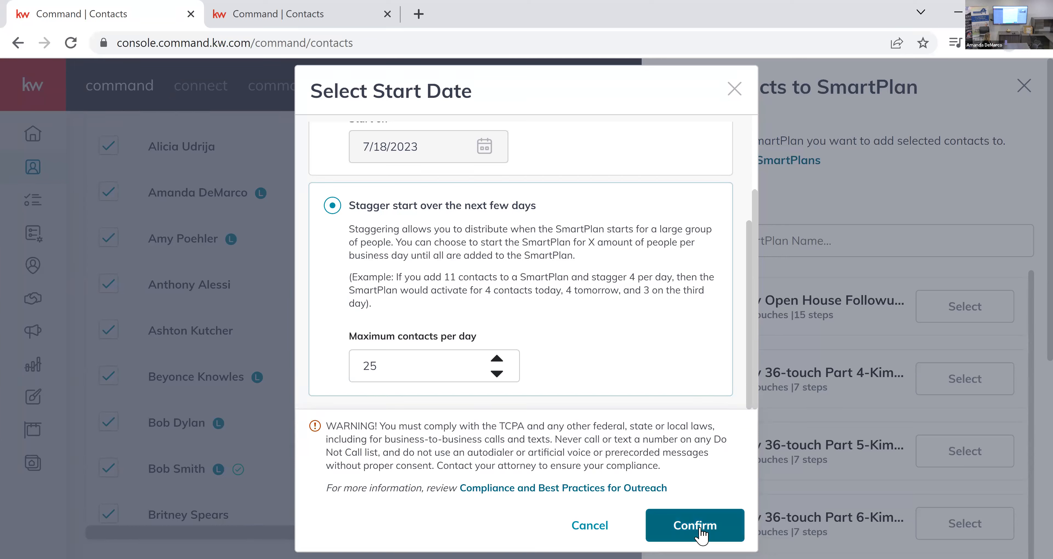
left_click(690, 527)
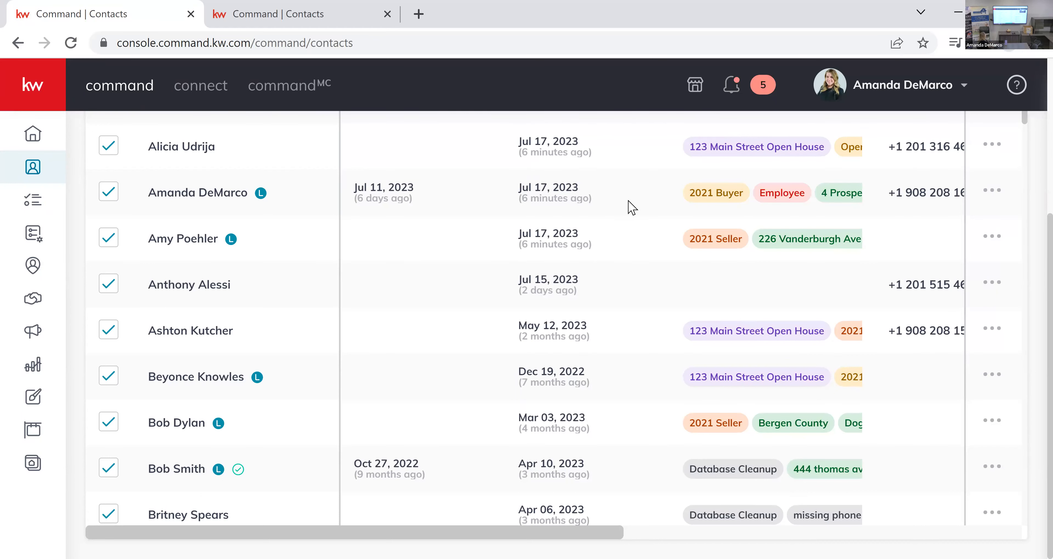
scroll(634, 339, "up", 5)
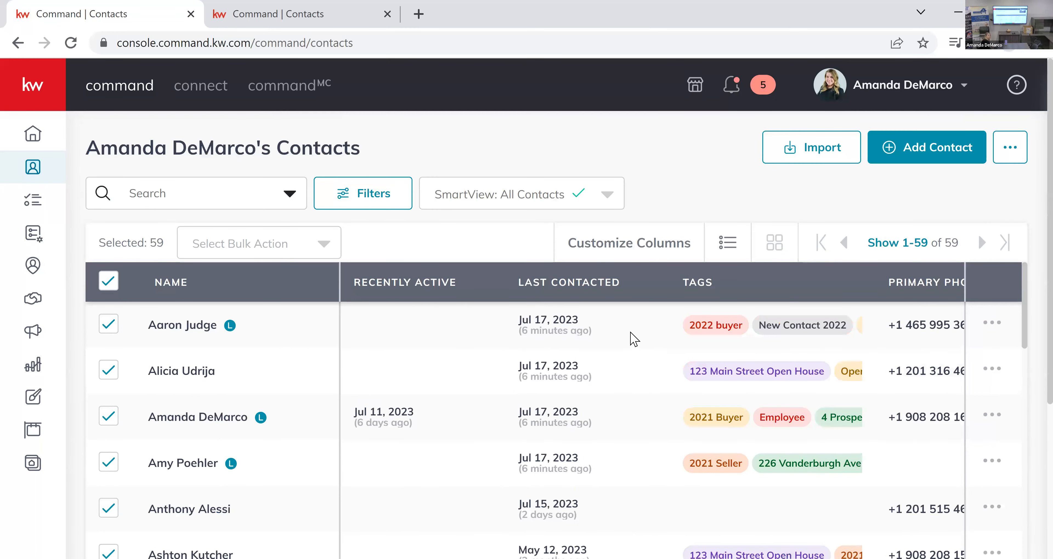